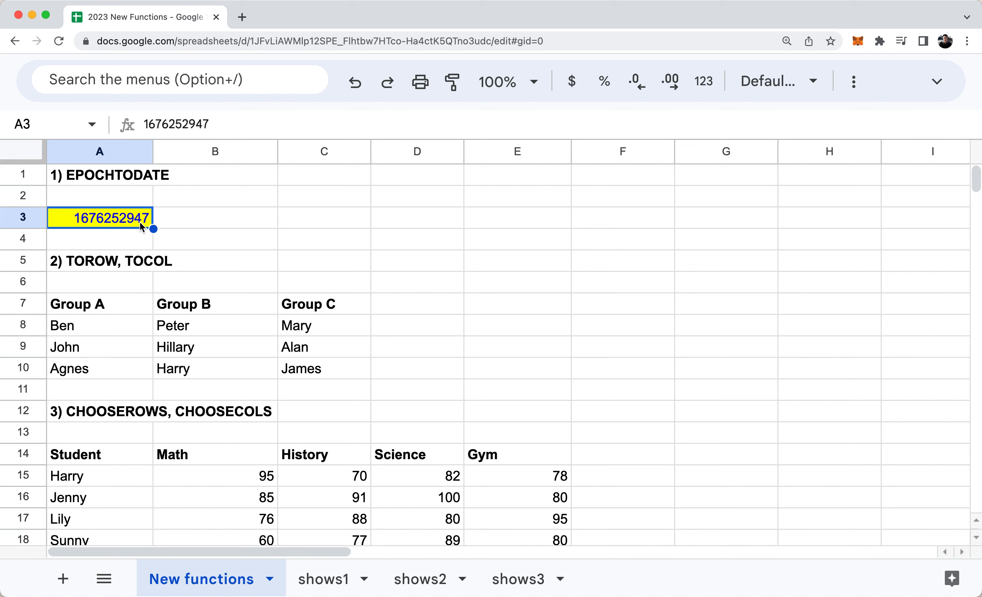
Convert the Unix timestamp in A3 to a date and time in B3 with the formula =epochtodate(A3).
{"action": "key", "text": "Right"}
{"action": "type", "text": "=epoch"}
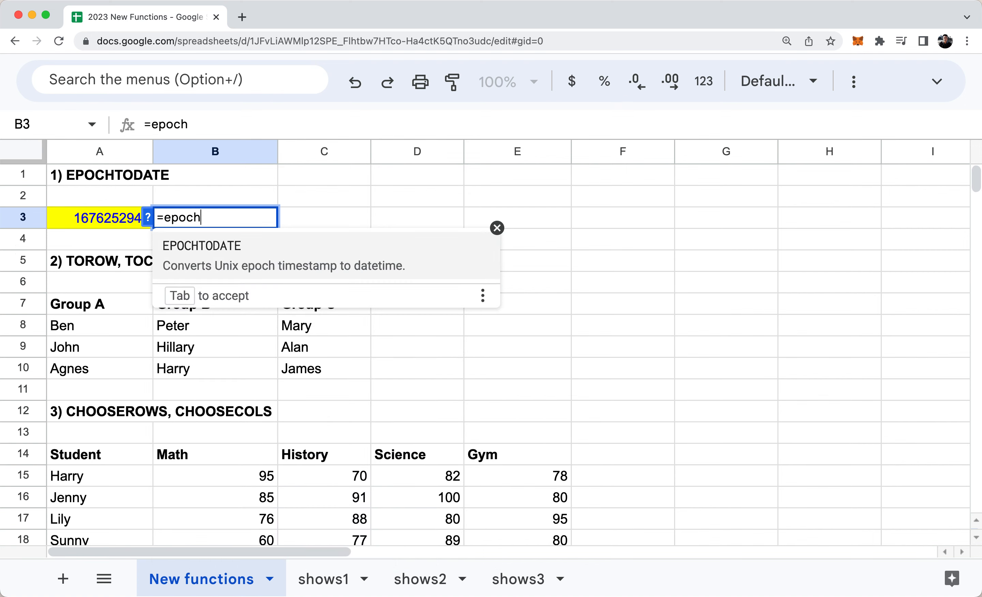
{"action": "type", "text": "todate("}
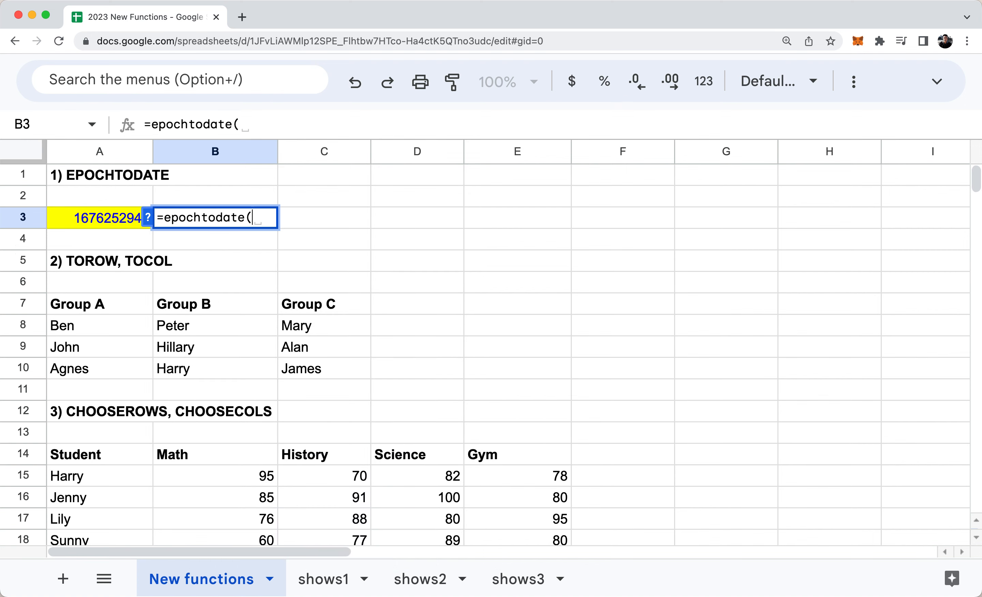
{"action": "key", "text": "Left"}
{"action": "type", "text": ")"}
{"action": "key", "text": "Return"}
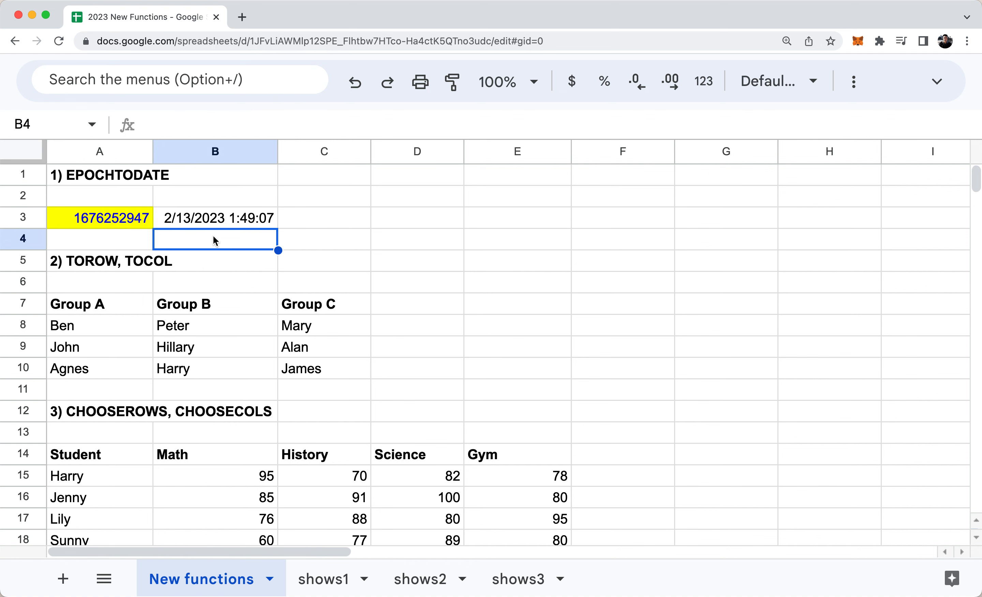
{"action": "left_click", "coordinate": [198, 222]}
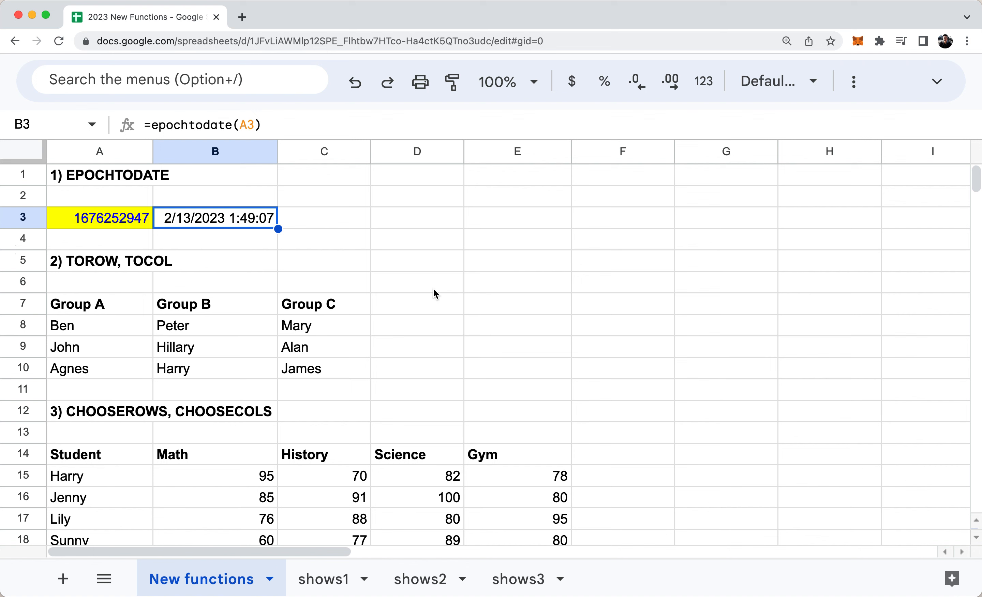
{"action": "left_click", "coordinate": [135, 222]}
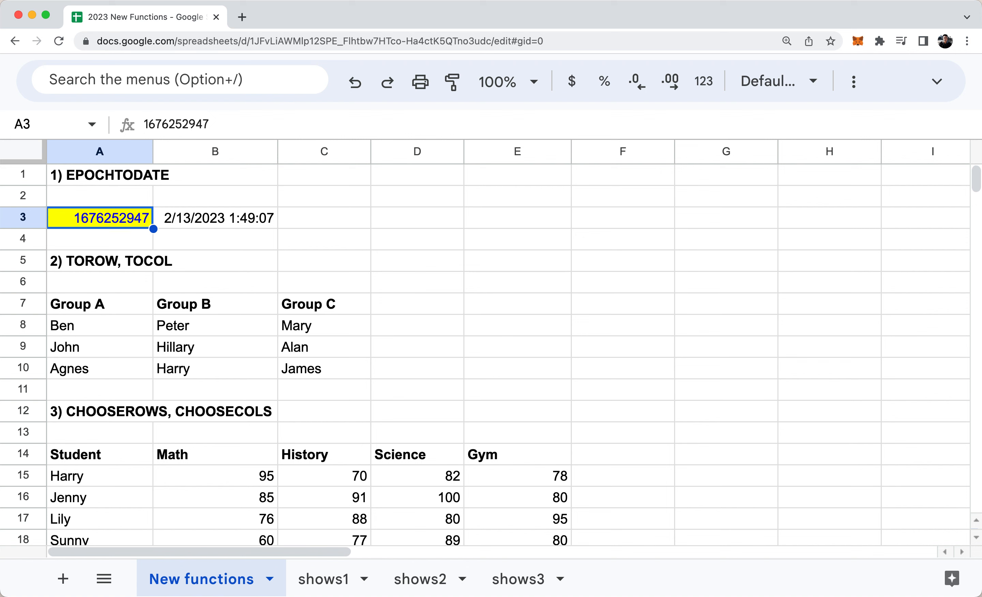
Examine the TOROW, TOCOL section and its Group A, Group B and Group C name columns in A7:C10.
{"action": "left_click", "coordinate": [213, 286]}
{"action": "left_click", "coordinate": [99, 308]}
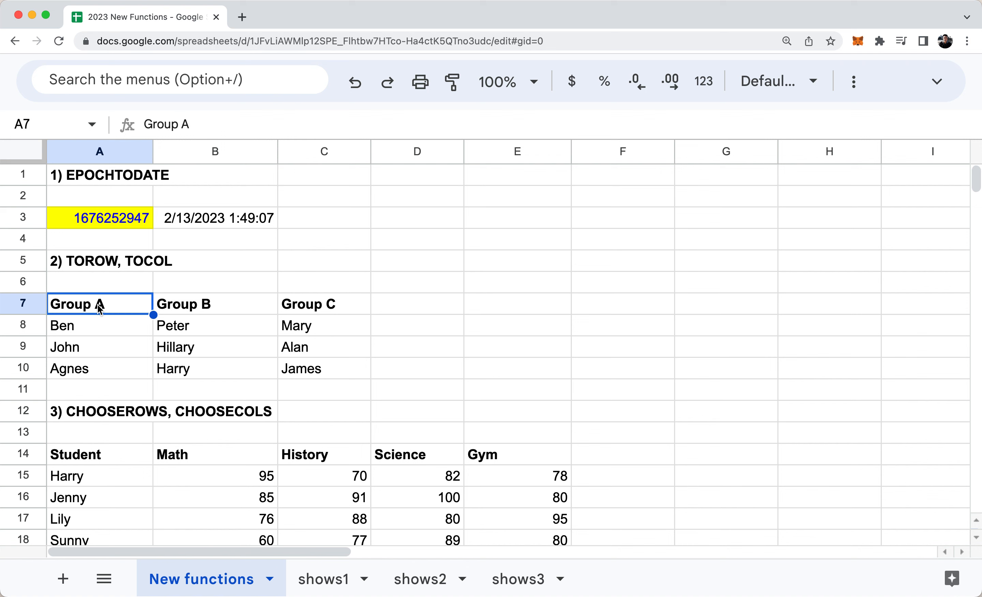
{"action": "left_click", "coordinate": [108, 281]}
{"action": "left_click", "coordinate": [109, 263]}
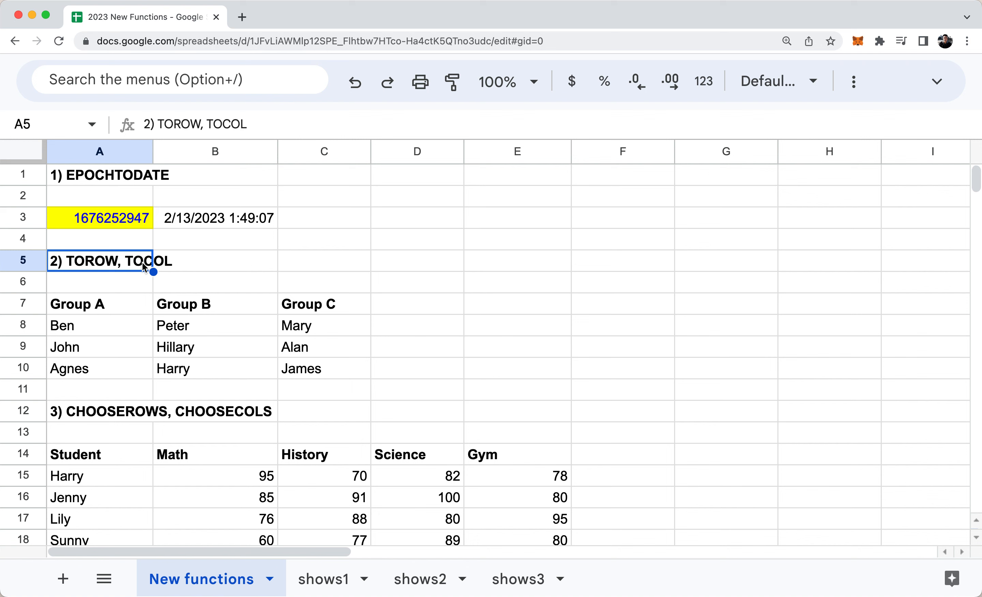
{"action": "left_click", "coordinate": [110, 302]}
{"action": "left_click", "coordinate": [318, 377]}
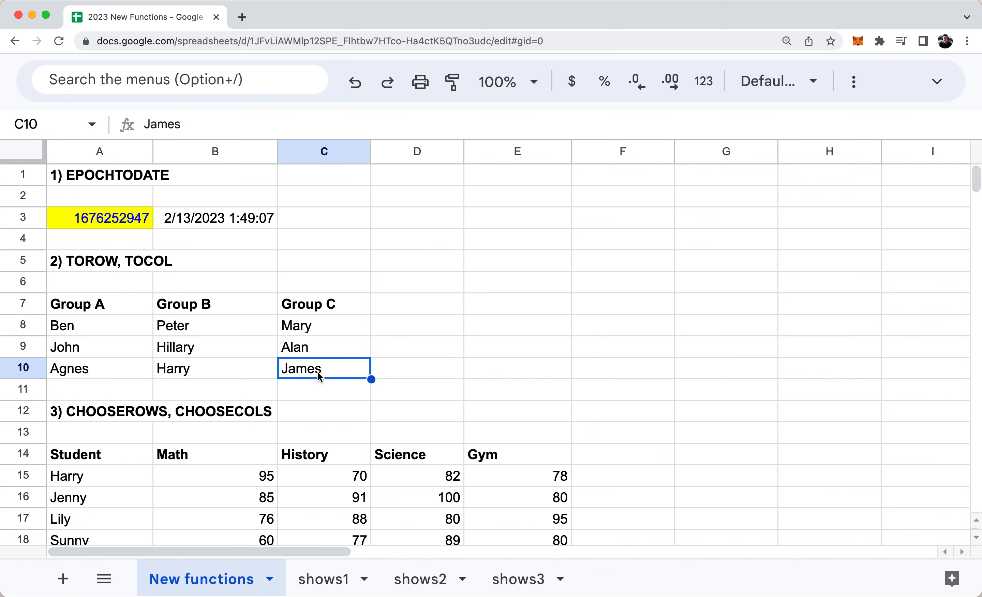
{"action": "left_click_drag", "start_coordinate": [120, 306], "coordinate": [351, 355]}
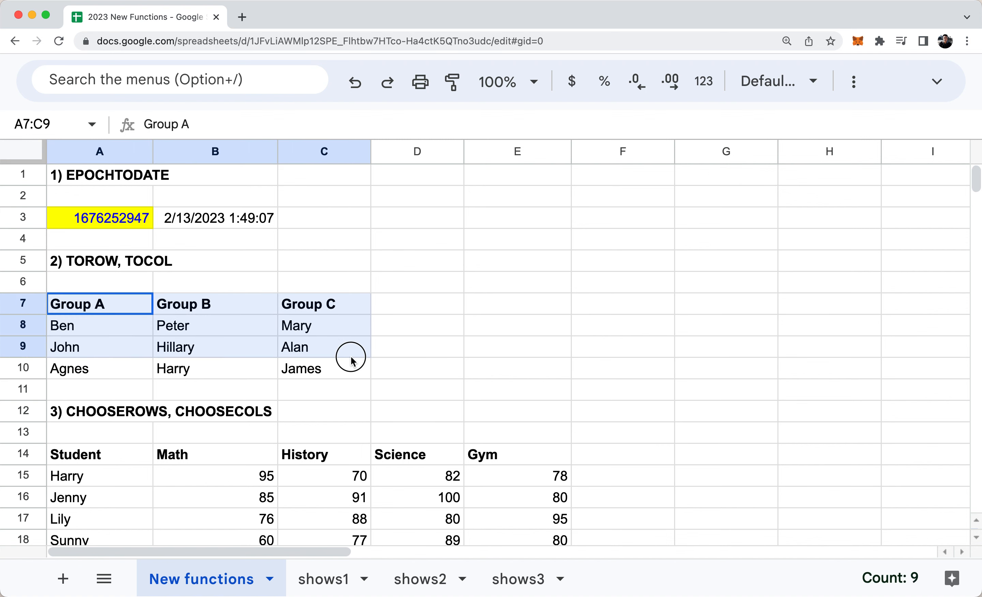
{"action": "left_click", "coordinate": [328, 311]}
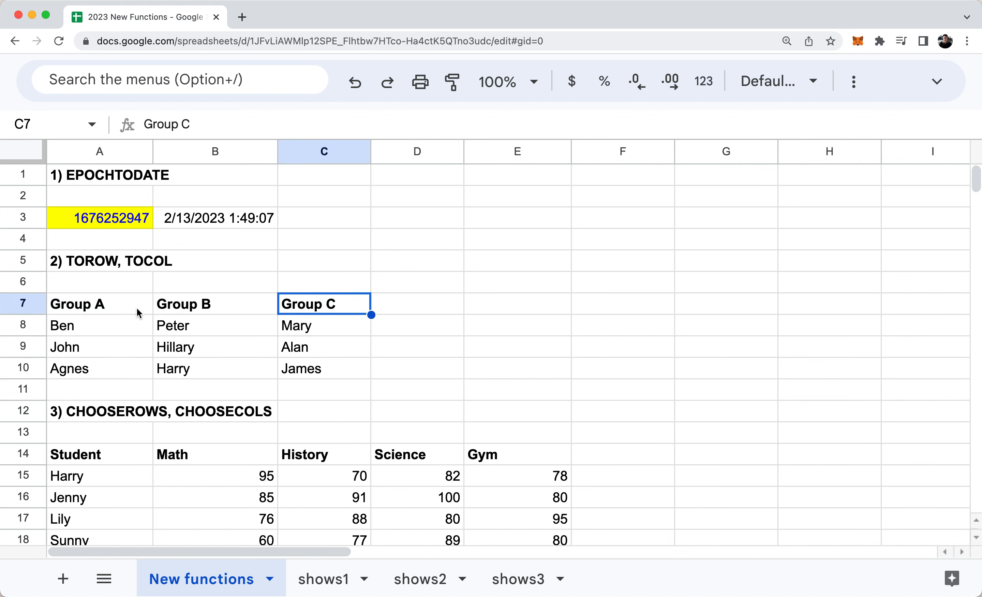
{"action": "left_click", "coordinate": [122, 310]}
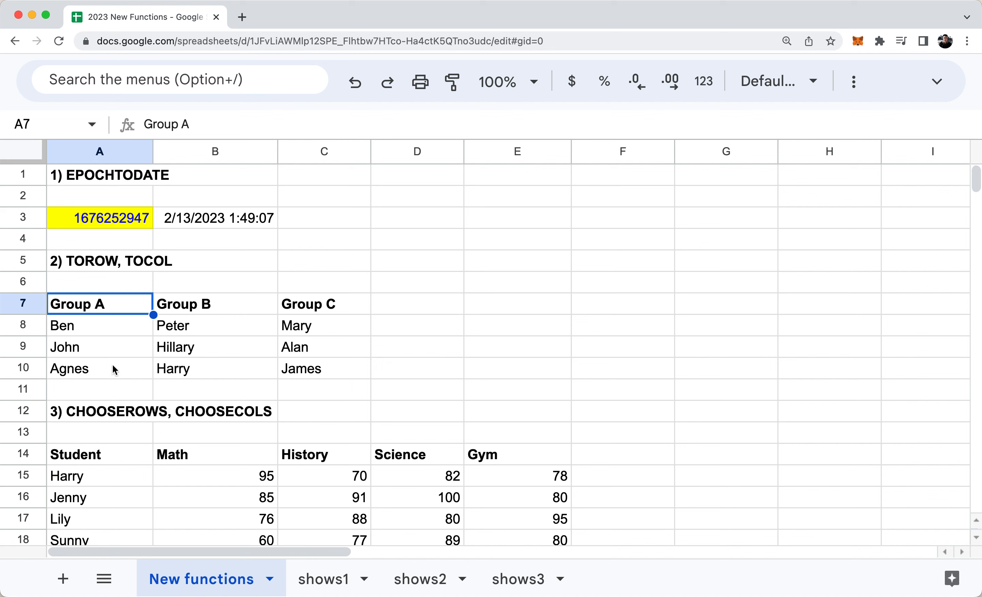
{"action": "left_click_drag", "start_coordinate": [220, 312], "coordinate": [219, 351]}
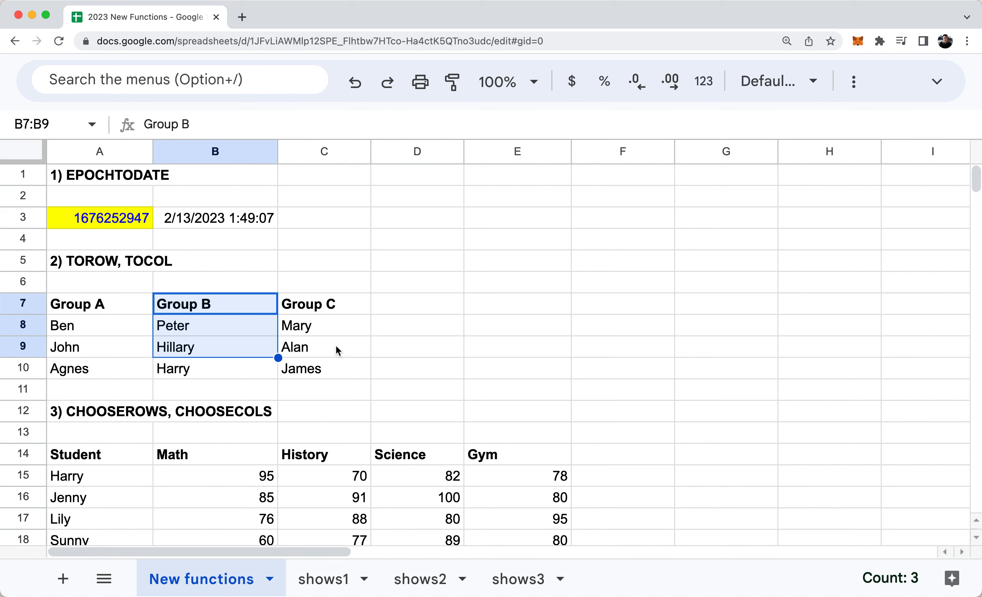
{"action": "left_click", "coordinate": [338, 351]}
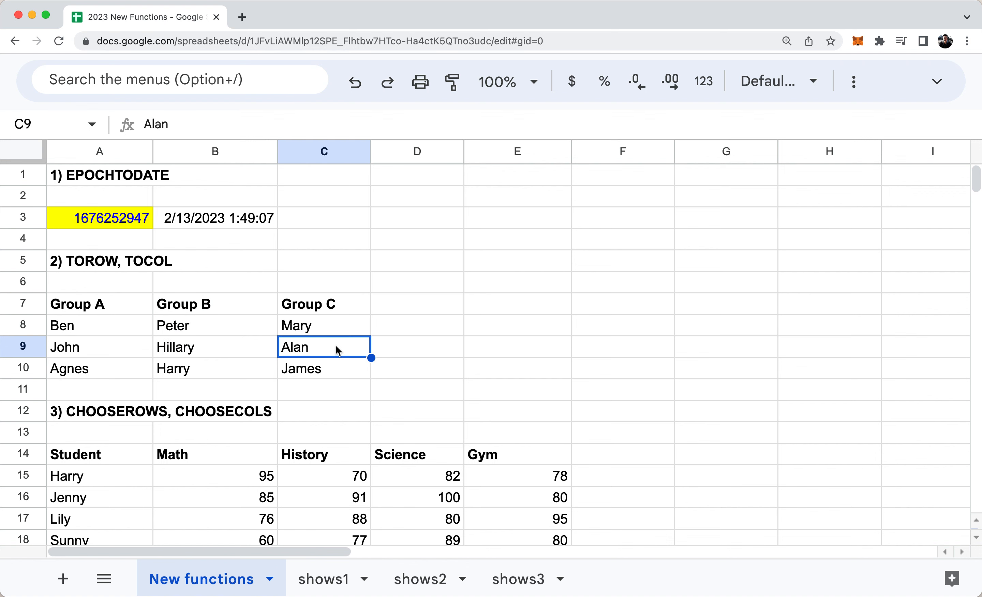
{"action": "key", "text": "Left"}
{"action": "key", "text": "Left"}
{"action": "key", "text": "Up"}
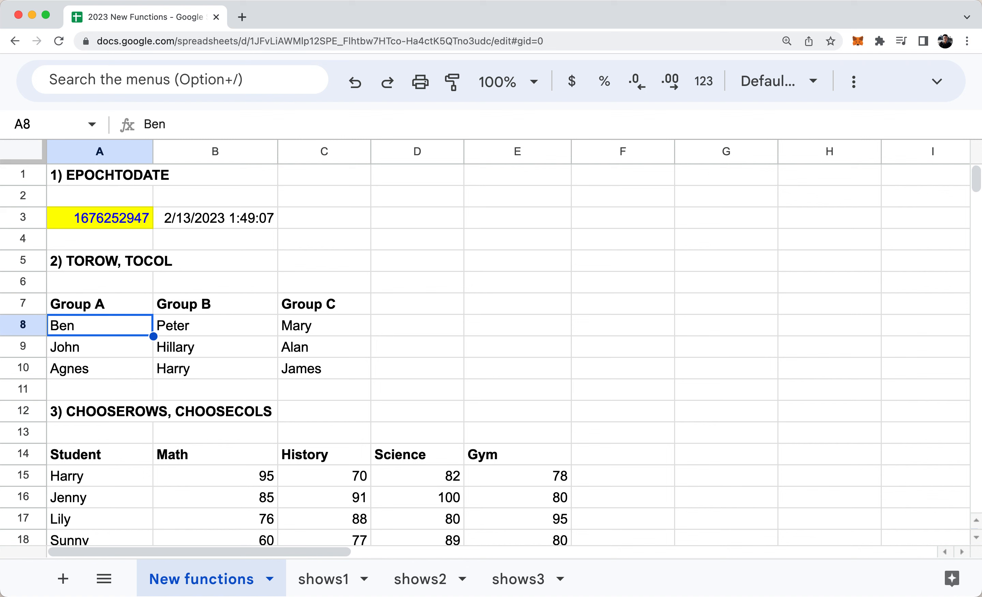
{"action": "key", "text": "Right"}
{"action": "key", "text": "Right"}
{"action": "key", "text": "Right"}
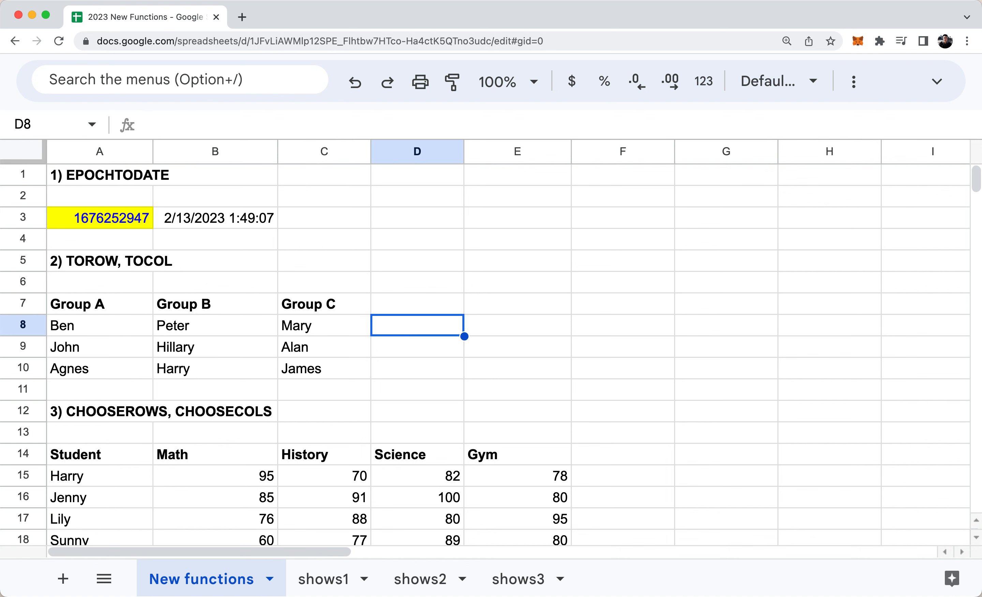
Copy the Group A names from A8:A10 into column E starting at E3.
{"action": "key", "text": "Left"}
{"action": "key", "text": "Left"}
{"action": "key", "text": "Left"}
{"action": "key", "text": "shift+Down"}
{"action": "key", "text": "shift+Down"}
{"action": "key", "text": "ctrl+c"}
{"action": "key", "text": "Right"}
{"action": "key", "text": "Right"}
{"action": "key", "text": "Right"}
{"action": "key", "text": "Up"}
{"action": "key", "text": "Up"}
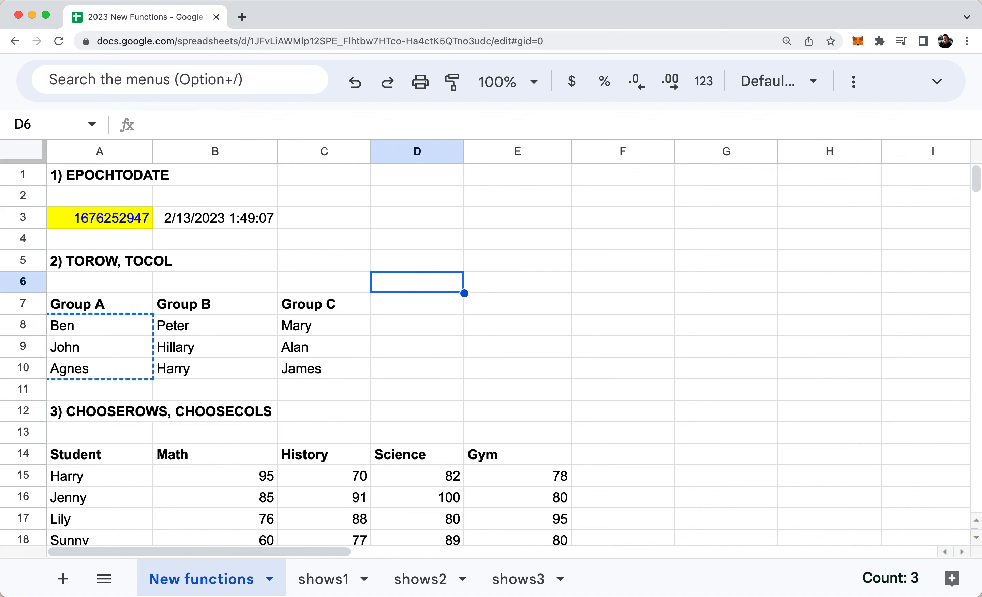
{"action": "key", "text": "Up"}
{"action": "key", "text": "Right"}
{"action": "key", "text": "Up"}
{"action": "key", "text": "Up"}
{"action": "key", "text": "ctrl+v"}
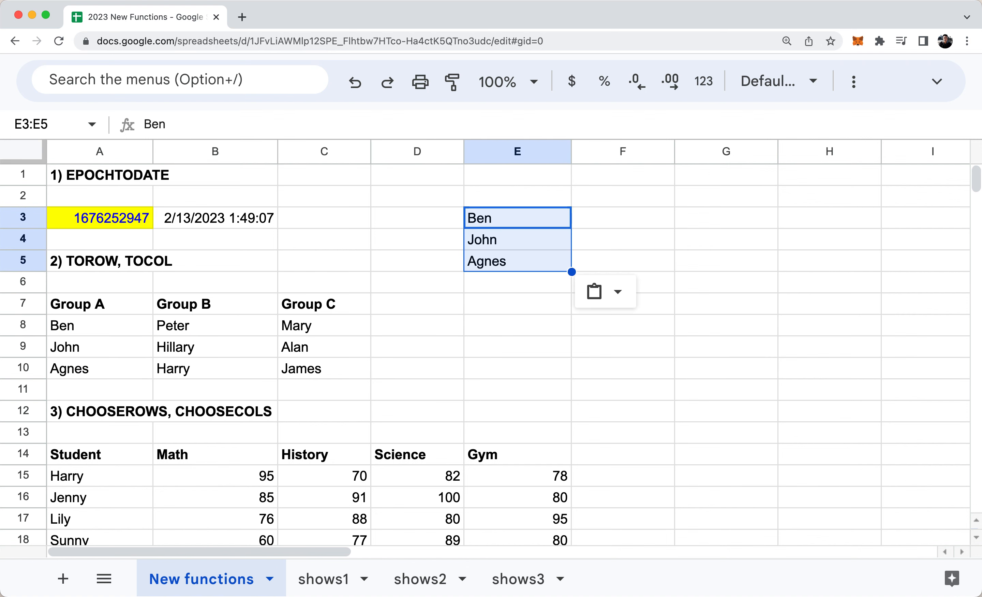
Copy the Group B names from B8:B10 below the Group A names, starting at E6.
{"action": "key", "text": "Left"}
{"action": "key", "text": "Left"}
{"action": "key", "text": "Left"}
{"action": "key", "text": "Down"}
{"action": "key", "text": "Down"}
{"action": "key", "text": "Down"}
{"action": "key", "text": "Down"}
{"action": "key", "text": "Down"}
{"action": "key", "text": "shift+Down"}
{"action": "key", "text": "shift+Down"}
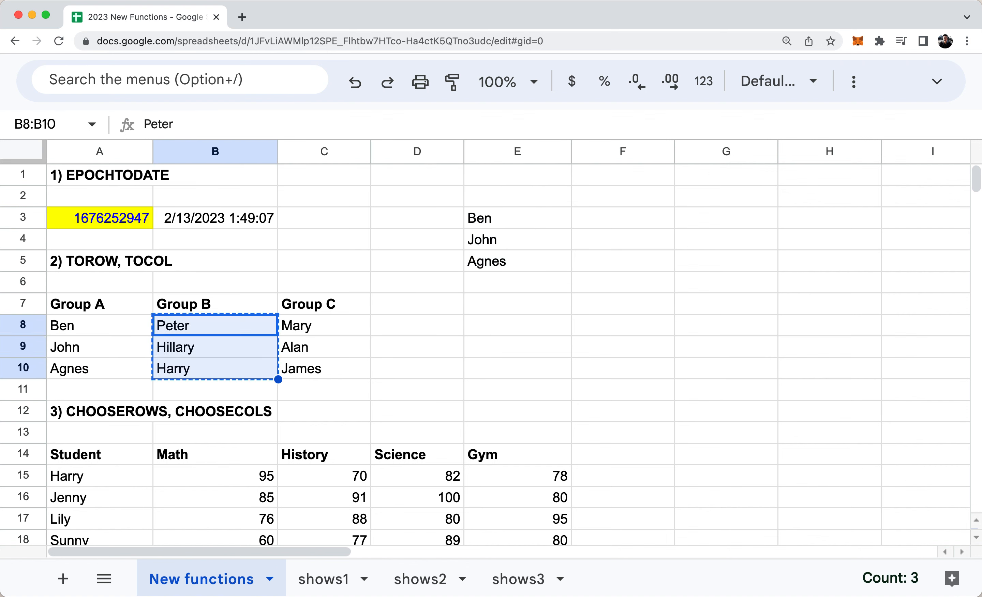
{"action": "key", "text": "ctrl+c"}
{"action": "key", "text": "Right"}
{"action": "key", "text": "Right"}
{"action": "key", "text": "Right"}
{"action": "key", "text": "Up"}
{"action": "key", "text": "Up"}
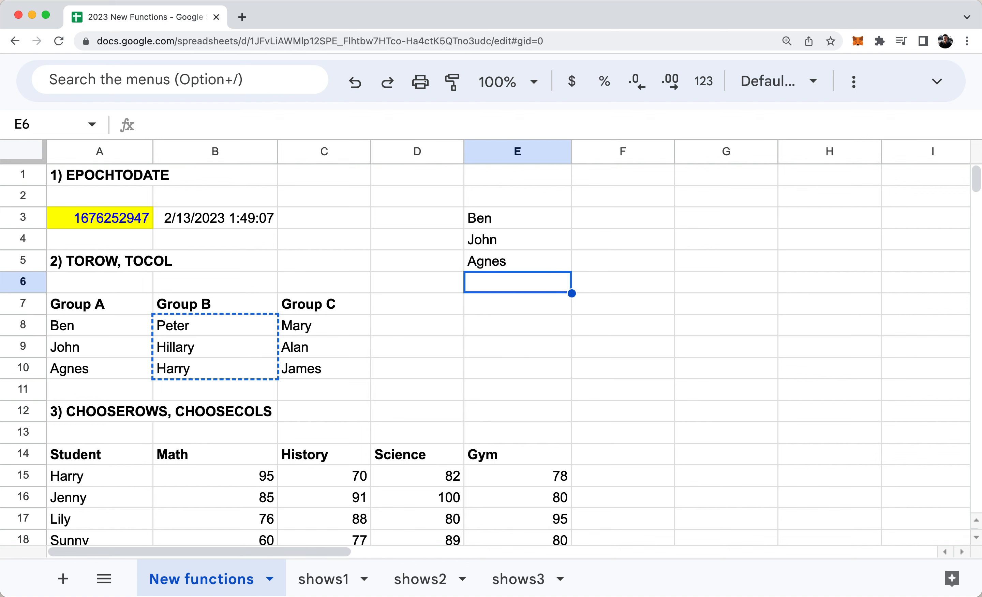
{"action": "key", "text": "ctrl+v"}
Copy the Group C names from C8:C10 below the Group B names, starting at E9.
{"action": "key", "text": "Down"}
{"action": "key", "text": "Left"}
{"action": "key", "text": "Down"}
{"action": "key", "text": "Left"}
{"action": "key", "text": "shift+Down"}
{"action": "key", "text": "shift+Down"}
{"action": "key", "text": "ctrl+c"}
{"action": "key", "text": "Right"}
{"action": "key", "text": "Right"}
{"action": "key", "text": "Down"}
{"action": "key", "text": "ctrl+v"}
Clear the manually stacked names from E3:E11.
{"action": "key", "text": "ctrl+Up"}
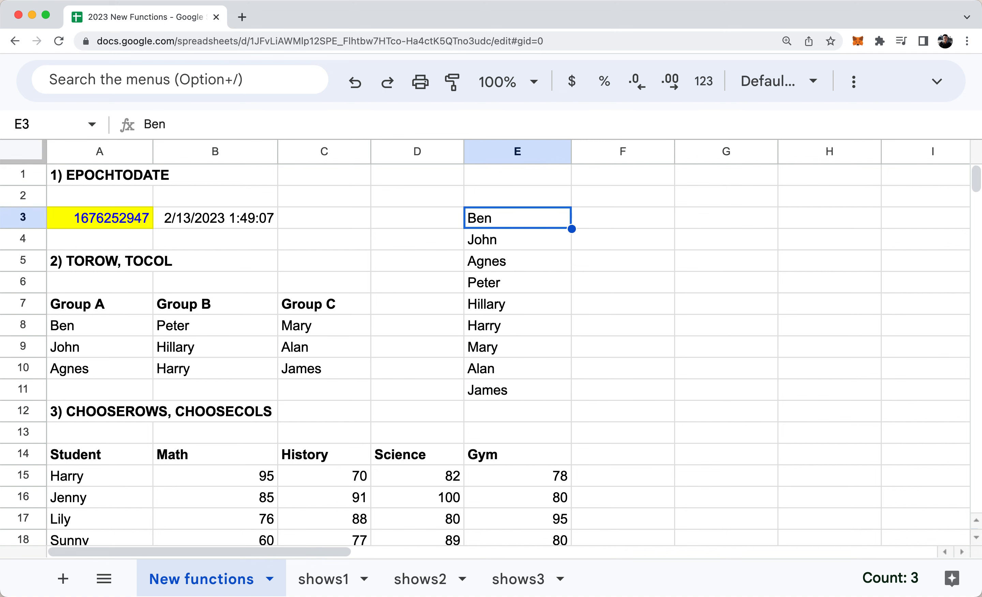
{"action": "key", "text": "ctrl+shift+Down"}
{"action": "key", "text": "Delete"}
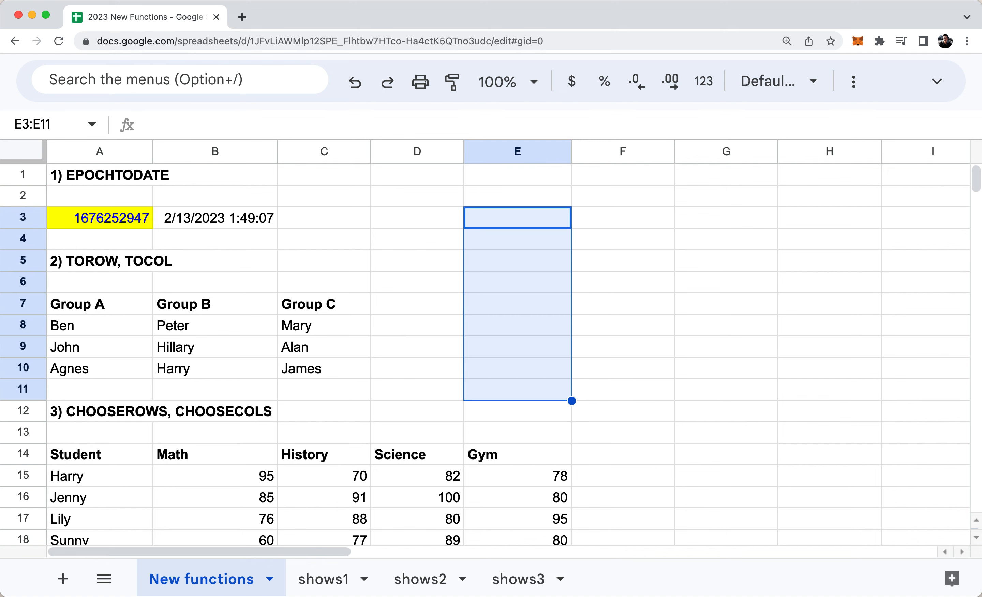
Stack all group names into a single column from E4 with the formula =tocol(A8:C10).
{"action": "key", "text": "Left"}
{"action": "key", "text": "Down"}
{"action": "key", "text": "Down"}
{"action": "key", "text": "Right"}
{"action": "key", "text": "Left"}
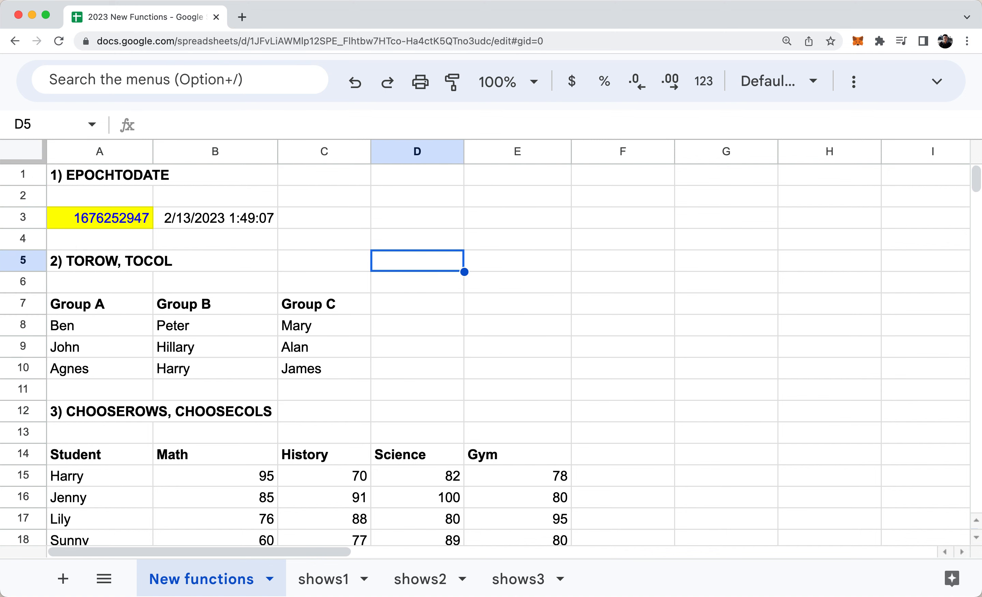
{"action": "key", "text": "Right"}
{"action": "key", "text": "Down"}
{"action": "key", "text": "Up"}
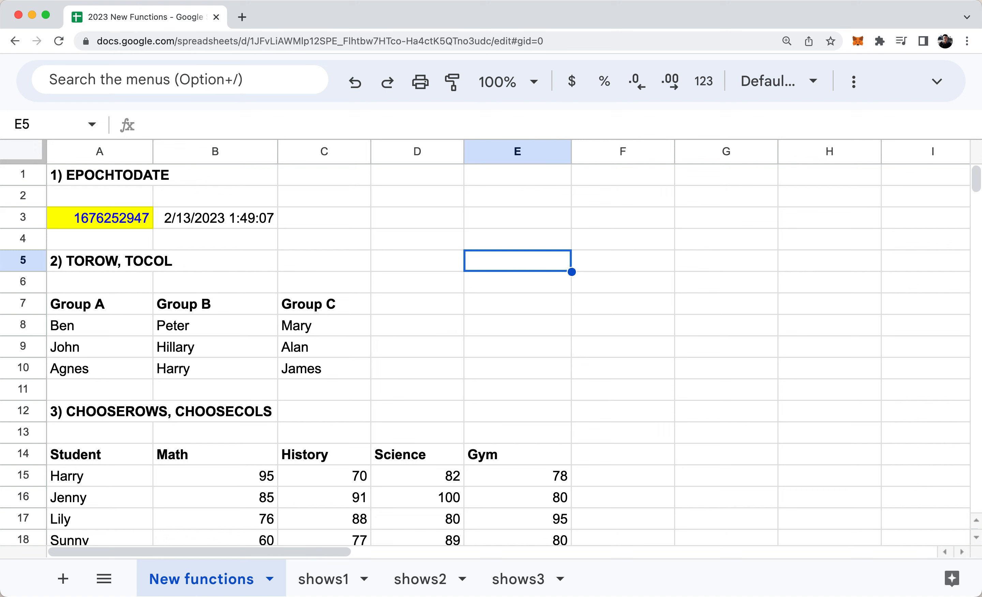
{"action": "key", "text": "Up"}
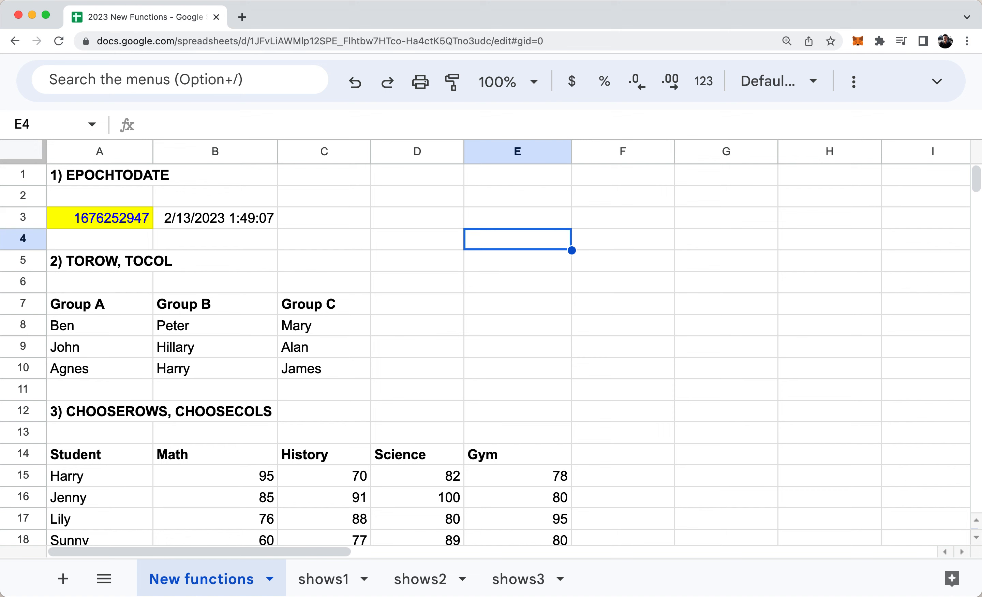
{"action": "type", "text": "=tocol("}
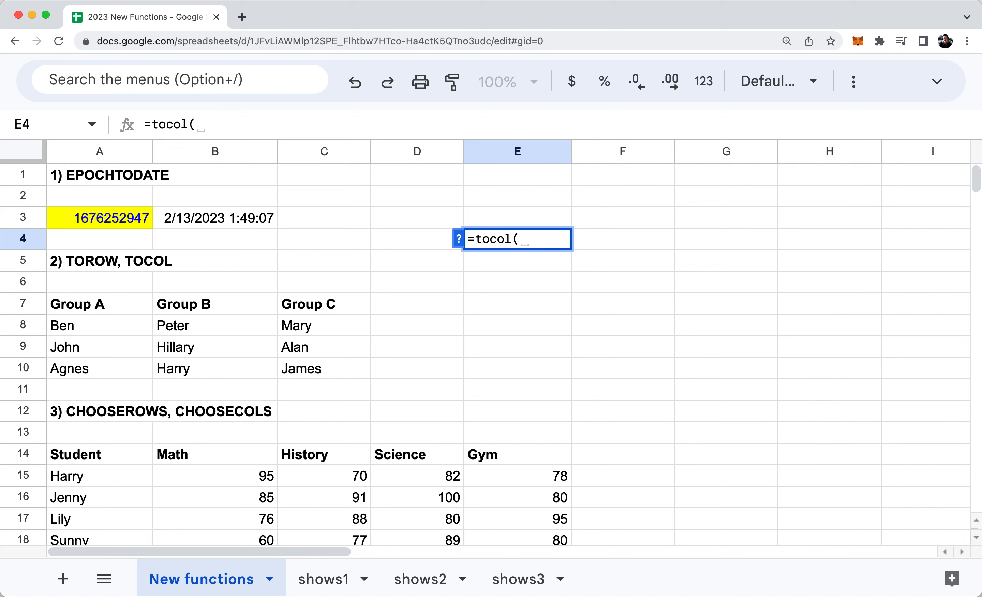
{"action": "key", "text": "Left"}
{"action": "key", "text": "Left"}
{"action": "key", "text": "Left"}
{"action": "key", "text": "Left"}
{"action": "key", "text": "Down"}
{"action": "key", "text": "Down"}
{"action": "key", "text": "Down"}
{"action": "key", "text": "Down"}
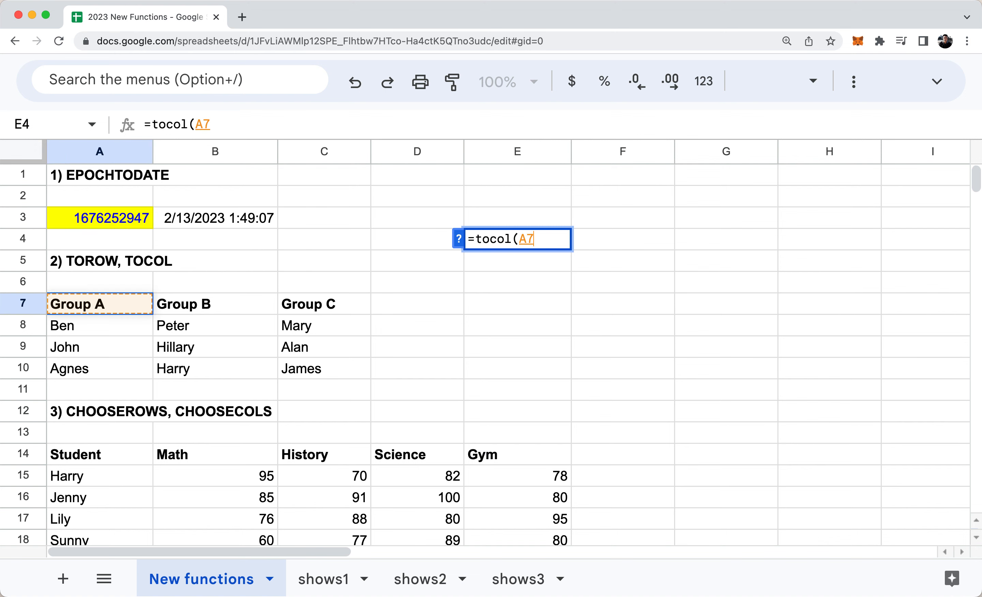
{"action": "key", "text": "shift+Right"}
{"action": "key", "text": "shift+Right"}
{"action": "key", "text": "shift+Down"}
{"action": "key", "text": "shift+Down"}
{"action": "key", "text": "Return"}
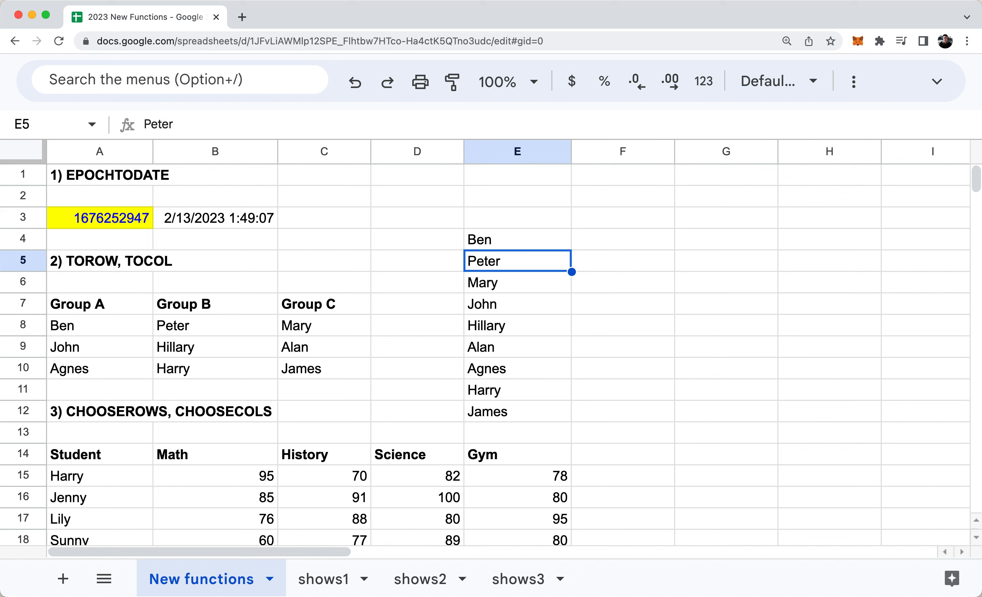
Check the stacked name list in E4:E12 and delete the TOCOL formula from E4.
{"action": "left_click_drag", "start_coordinate": [537, 242], "coordinate": [539, 417]}
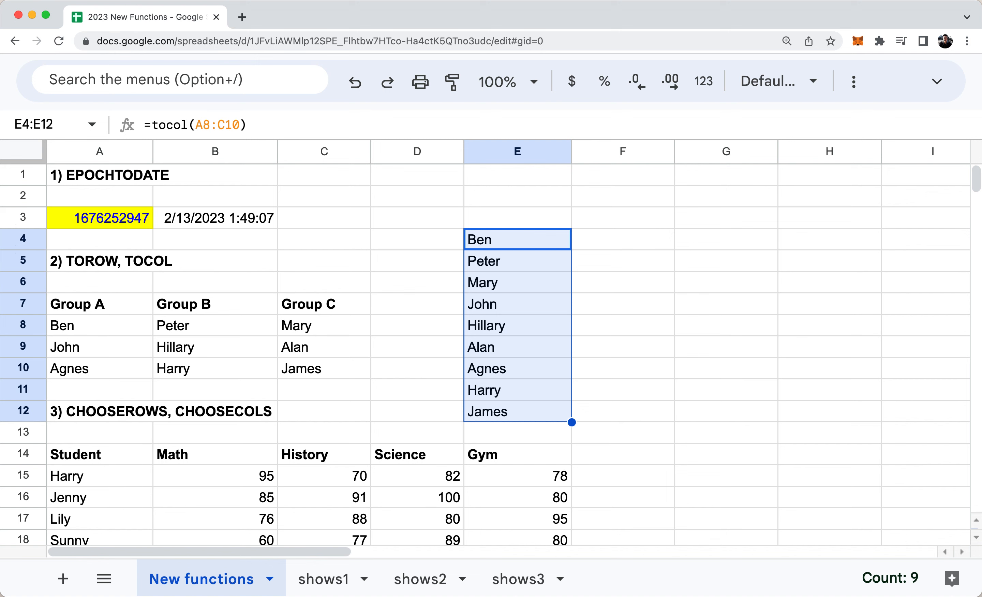
{"action": "left_click", "coordinate": [540, 248]}
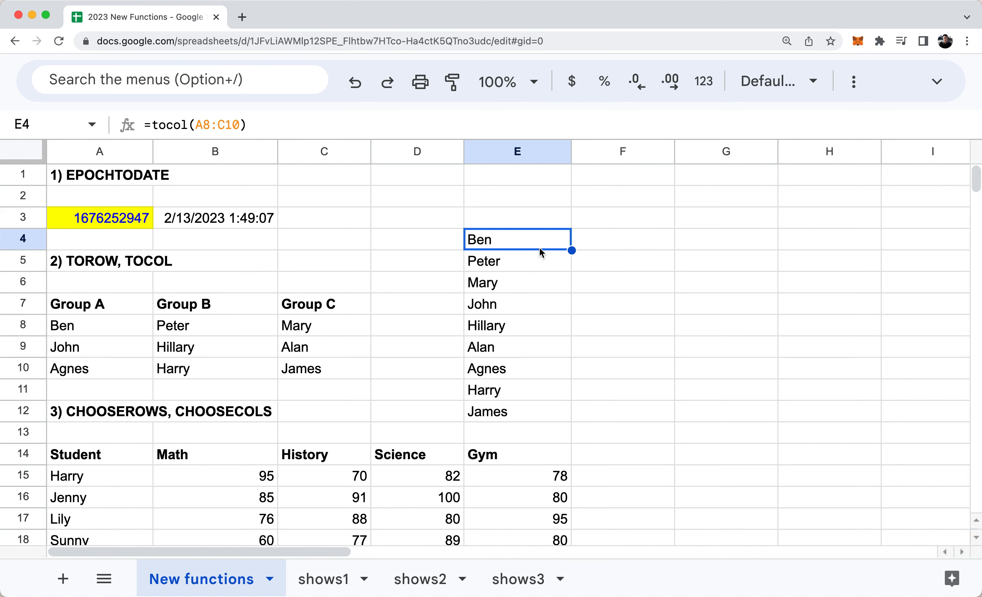
{"action": "key", "text": "super+shift+Down"}
{"action": "key", "text": "Delete"}
Lay out all group names in a single row from D6 with the formula =torow(A8:C10).
{"action": "key", "text": "Down"}
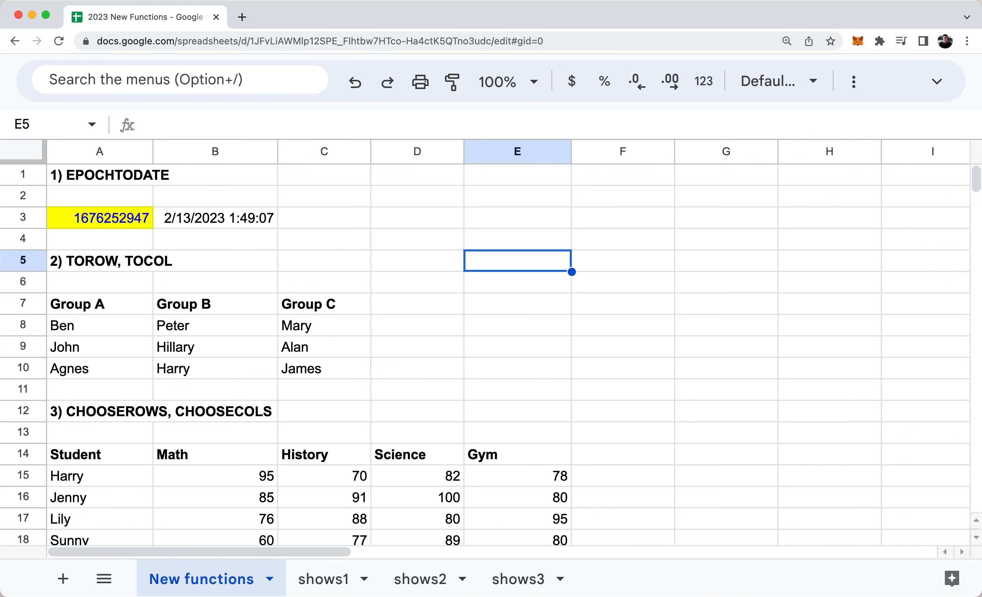
{"action": "key", "text": "Left"}
{"action": "key", "text": "Down"}
{"action": "type", "text": "=torow9"}
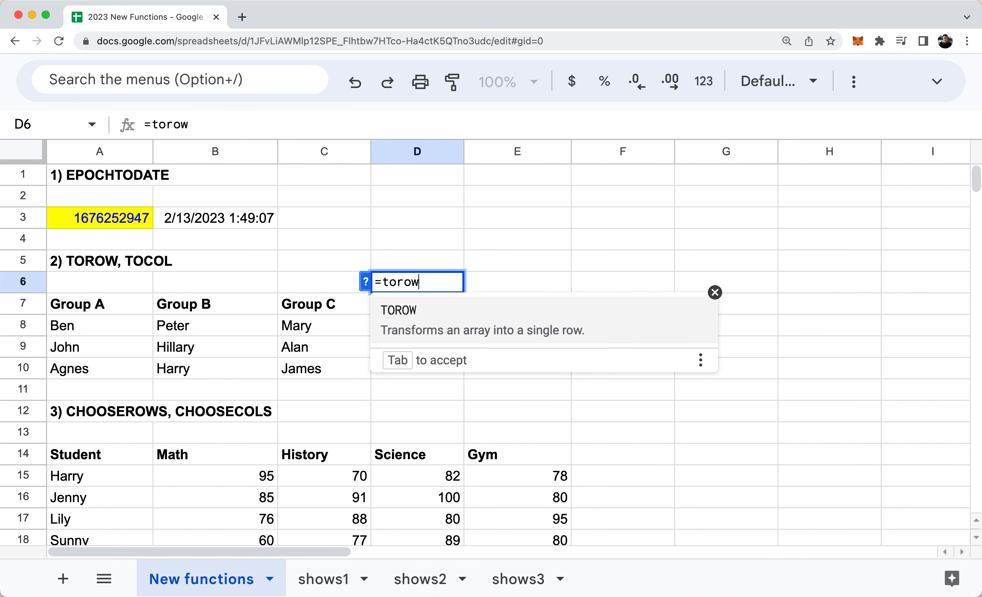
{"action": "key", "text": "BackSpace"}
{"action": "type", "text": "("}
{"action": "key", "text": "Left"}
{"action": "key", "text": "Left"}
{"action": "key", "text": "Left"}
{"action": "key", "text": "Down"}
{"action": "key", "text": "Down"}
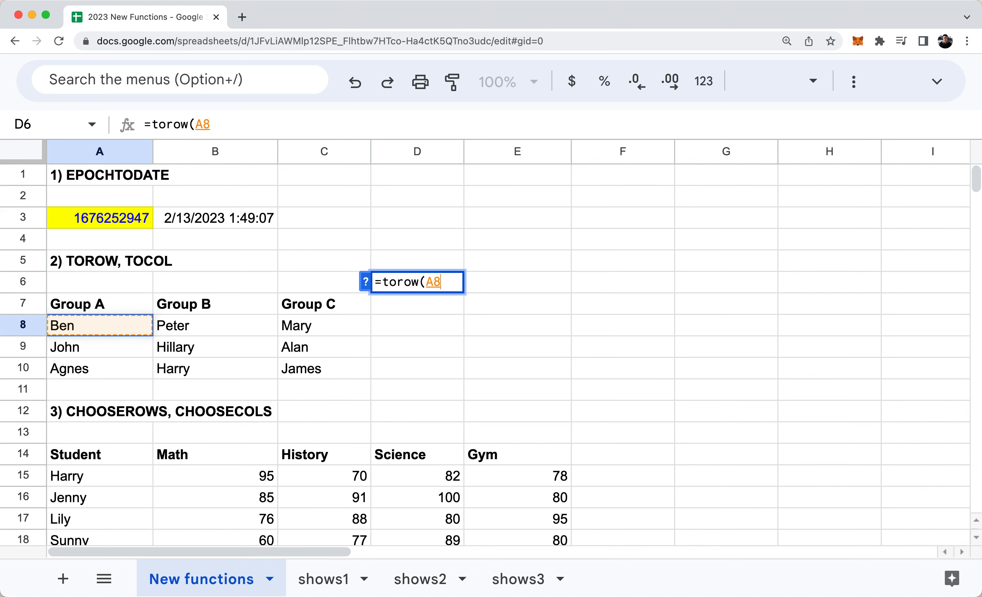
{"action": "key", "text": "shift+Right"}
{"action": "key", "text": "shift+Right"}
{"action": "key", "text": "shift+Down"}
{"action": "key", "text": "shift+Down"}
{"action": "key", "text": "Return"}
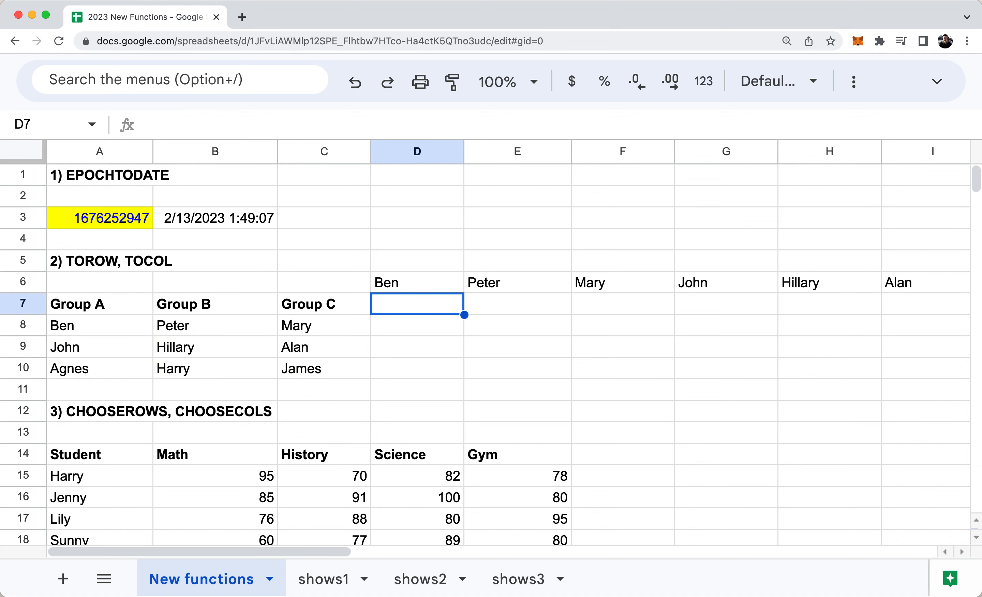
Review the names spread across row 6 and delete the TOROW formula from D6.
{"action": "key", "text": "Up"}
{"action": "key", "text": "Right"}
{"action": "key", "text": "Right"}
{"action": "key", "text": "Right"}
{"action": "key", "text": "Right"}
{"action": "key", "text": "Right"}
{"action": "key", "text": "Right"}
{"action": "key", "text": "Right"}
{"action": "key", "text": "Home"}
{"action": "key", "text": "Right"}
{"action": "key", "text": "Right"}
{"action": "key", "text": "Right"}
{"action": "key", "text": "Delete"}
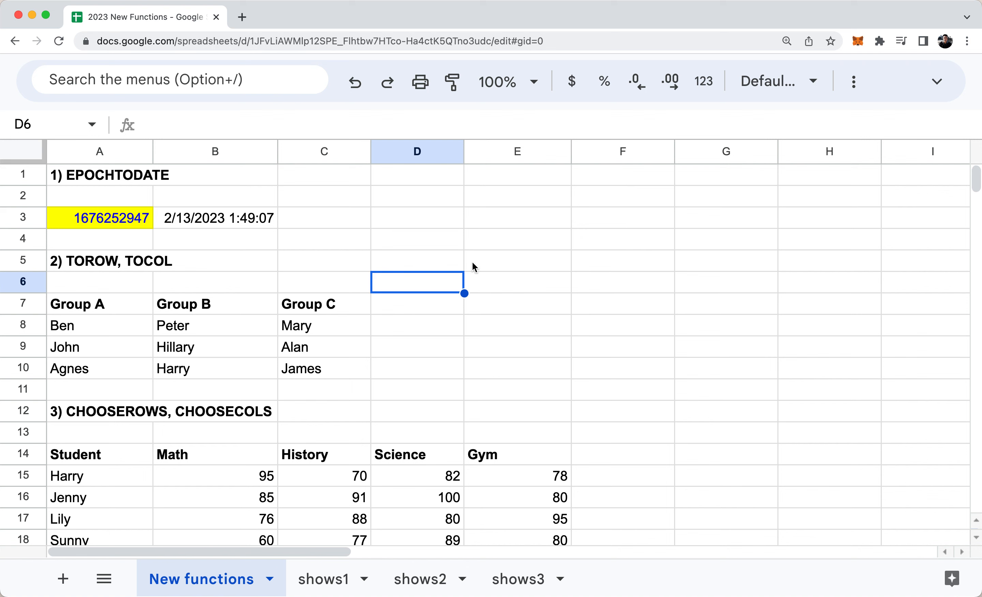
Stack the group names from A8:C10 into a single column starting at E4 with a TOCOL formula.
{"action": "left_click", "coordinate": [486, 244]}
{"action": "key", "text": "Return"}
{"action": "type", "text": "=tocol("}
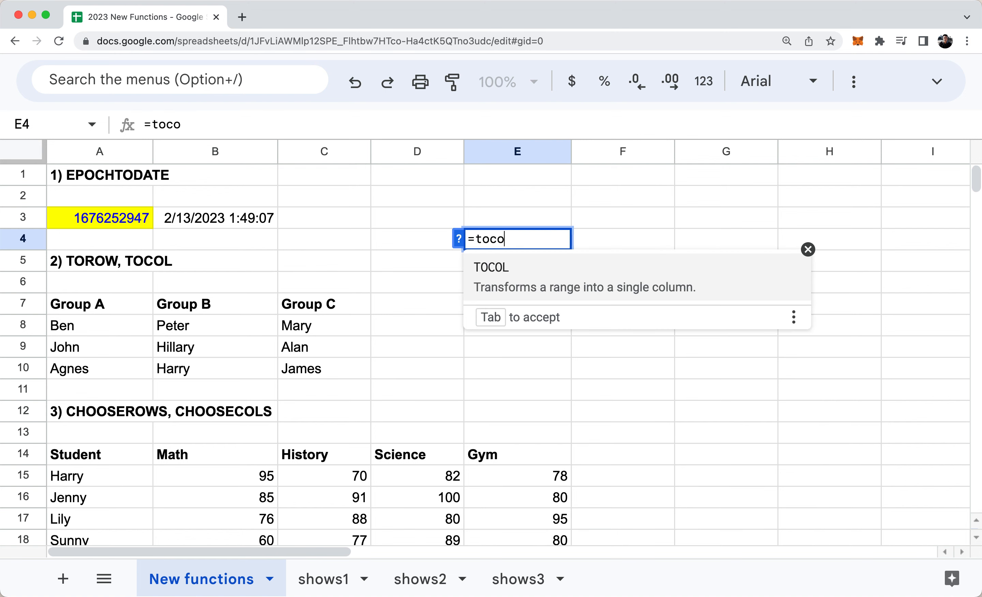
{"action": "key", "text": "super+Left"}
{"action": "key", "text": "Down"}
{"action": "key", "text": "Down"}
{"action": "key", "text": "Down"}
{"action": "key", "text": "Down"}
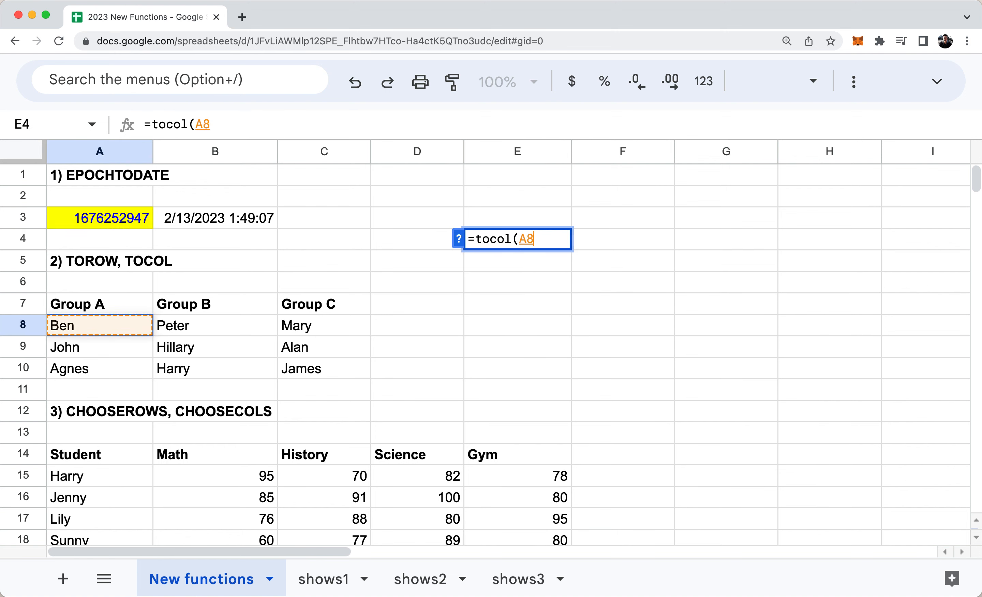
{"action": "key", "text": "shift+Right"}
{"action": "key", "text": "shift+Right"}
{"action": "key", "text": "shift+Down"}
{"action": "key", "text": "shift+Down"}
{"action": "key", "text": "Return"}
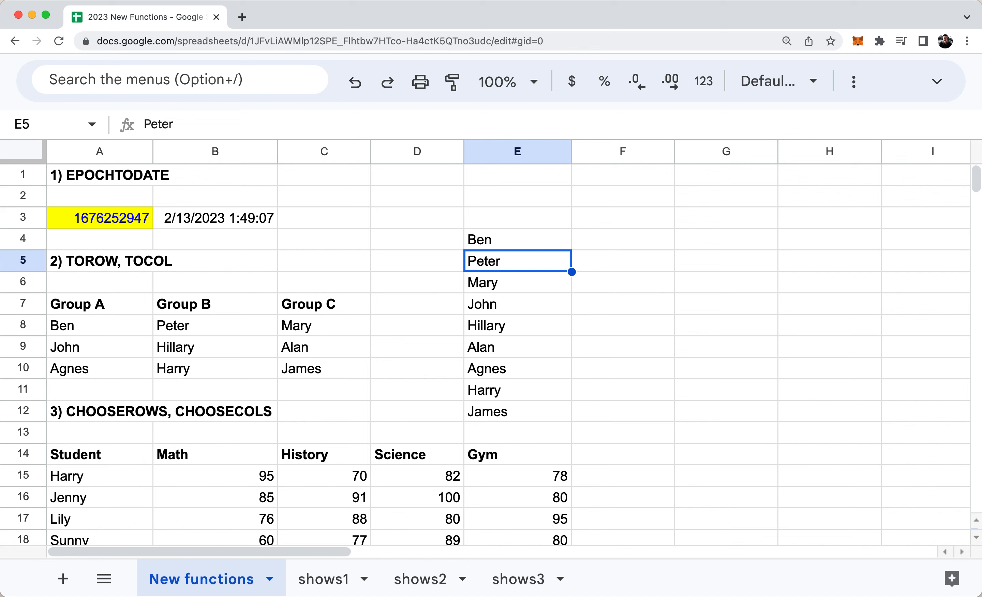
Examine the CHOOSEROWS, CHOOSECOLS section and its student grade table in A14:E18, column by column.
{"action": "left_click", "coordinate": [178, 417]}
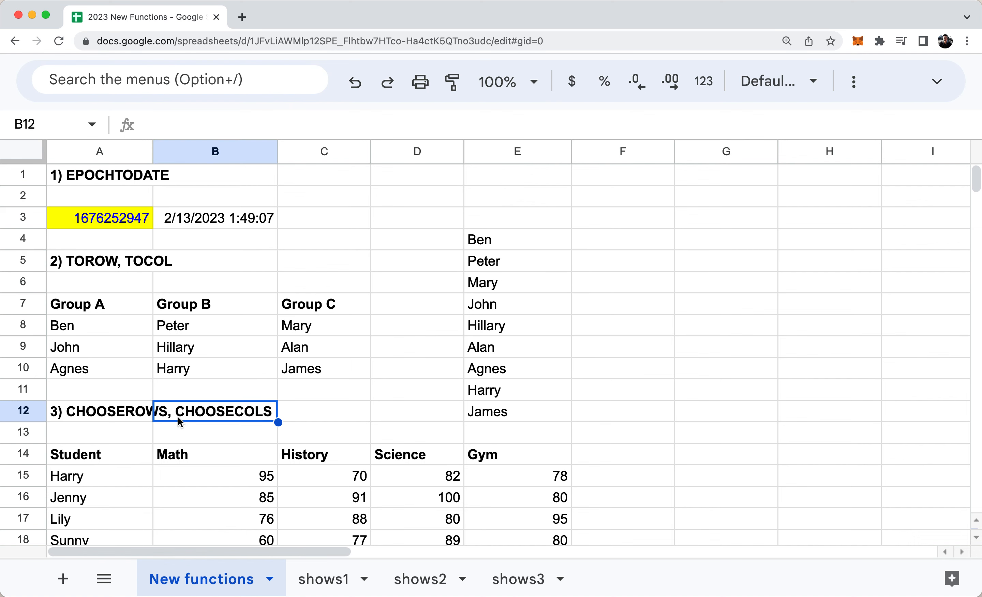
{"action": "scroll", "coordinate": [180, 422], "scroll_direction": "down", "scroll_amount": 2}
{"action": "scroll", "coordinate": [180, 422], "scroll_direction": "down", "scroll_amount": 3}
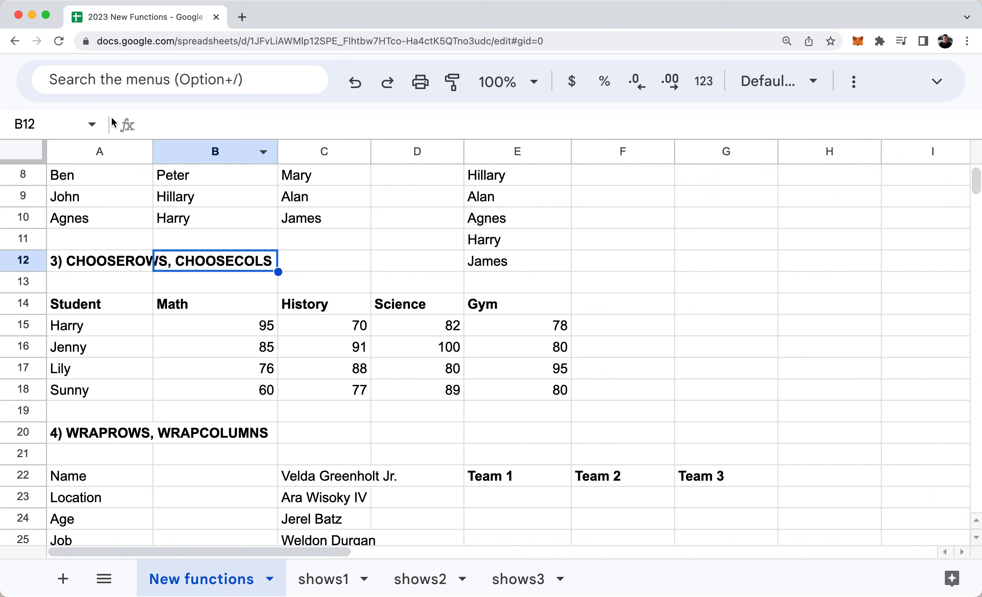
{"action": "left_click", "coordinate": [89, 257]}
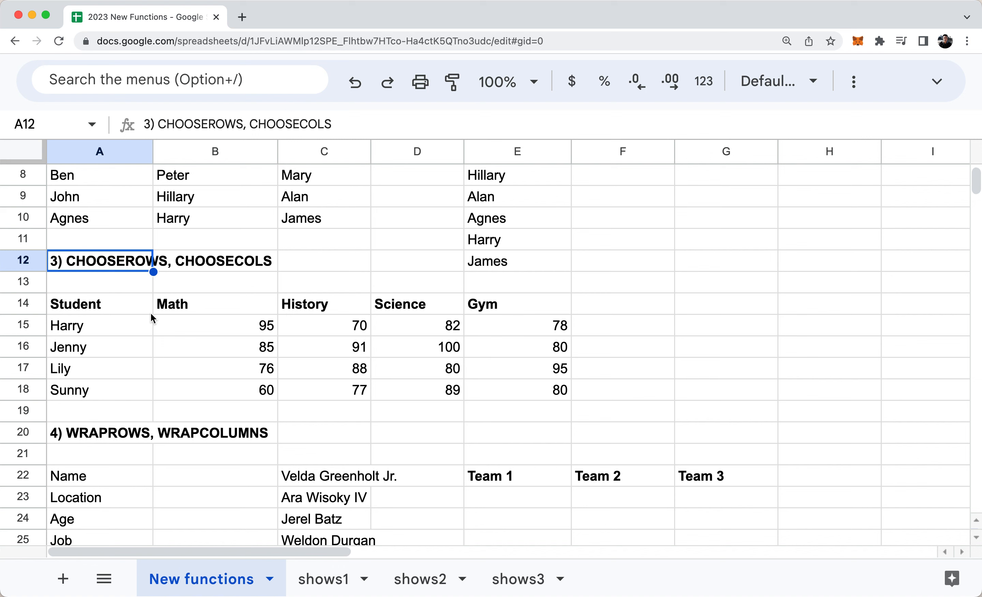
{"action": "left_click", "coordinate": [137, 304]}
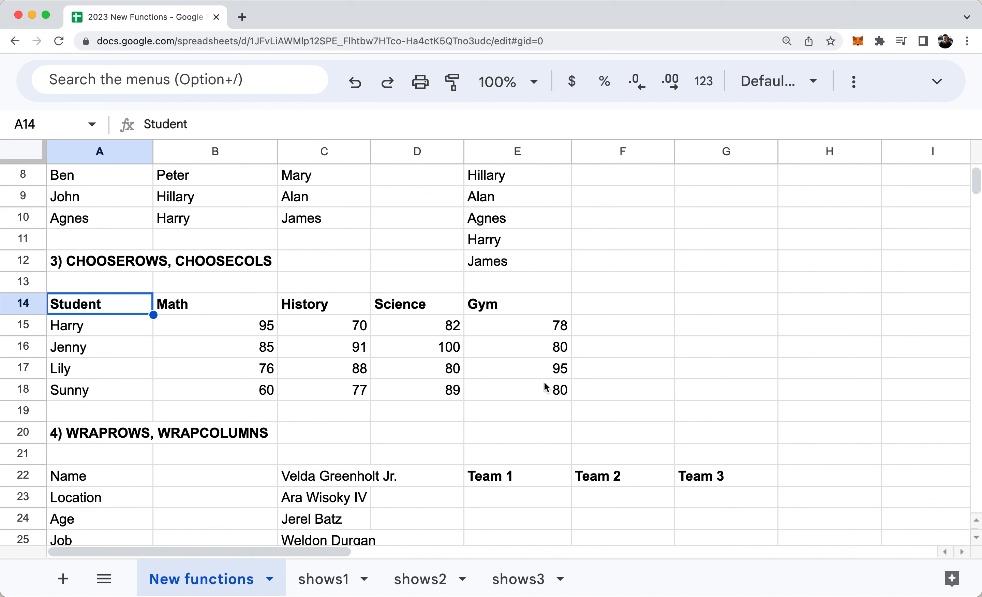
{"action": "left_click", "coordinate": [532, 394]}
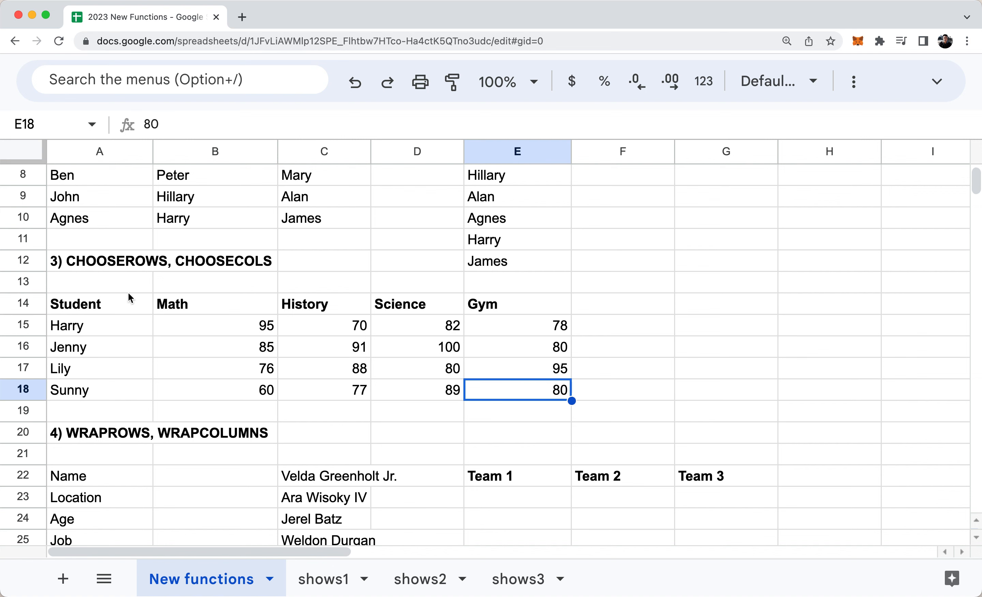
{"action": "left_click_drag", "start_coordinate": [120, 303], "coordinate": [117, 384]}
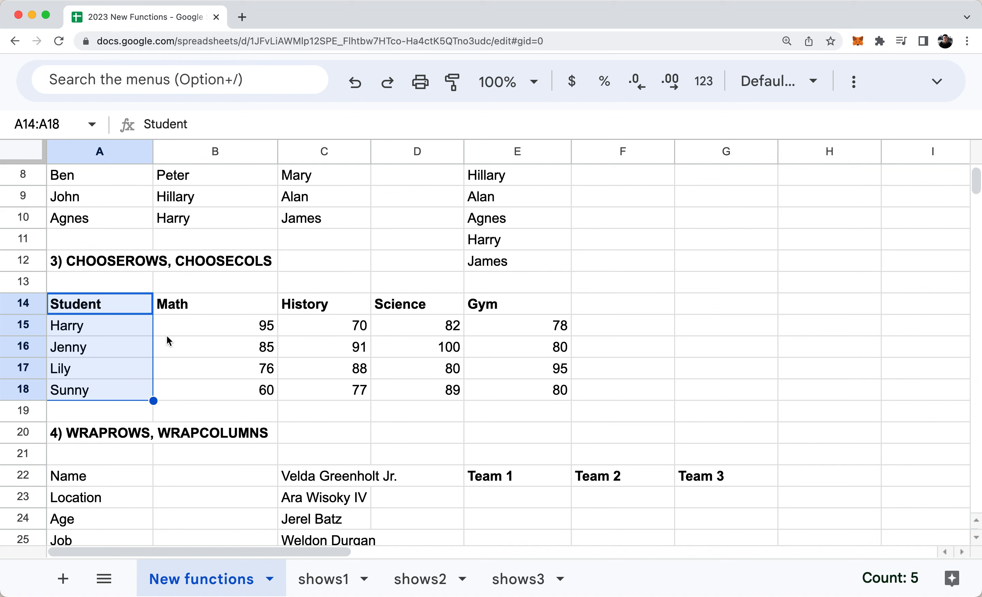
{"action": "left_click_drag", "start_coordinate": [228, 305], "coordinate": [230, 386]}
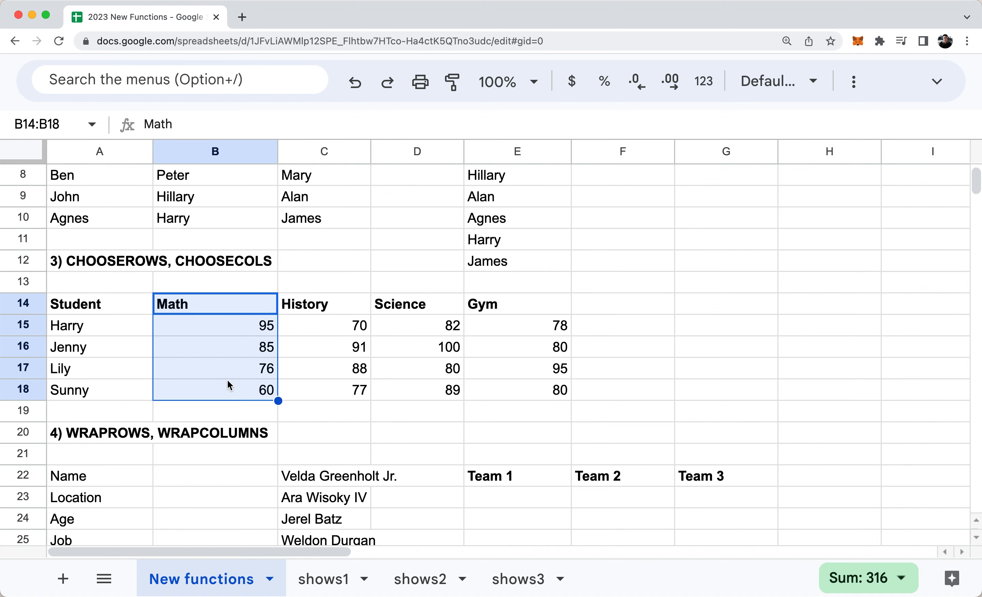
{"action": "left_click_drag", "start_coordinate": [340, 305], "coordinate": [361, 400]}
Extract the first three rows of the student table into G14 with the formula =chooserows(A14:E18,1,2,3).
{"action": "left_click", "coordinate": [710, 326]}
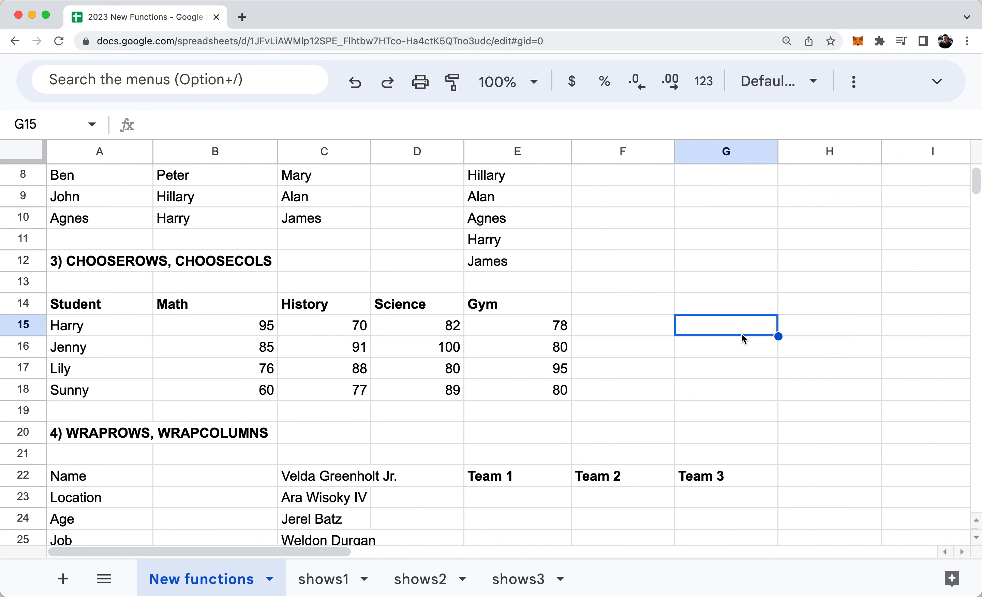
{"action": "left_click", "coordinate": [715, 311]}
{"action": "type", "text": "="}
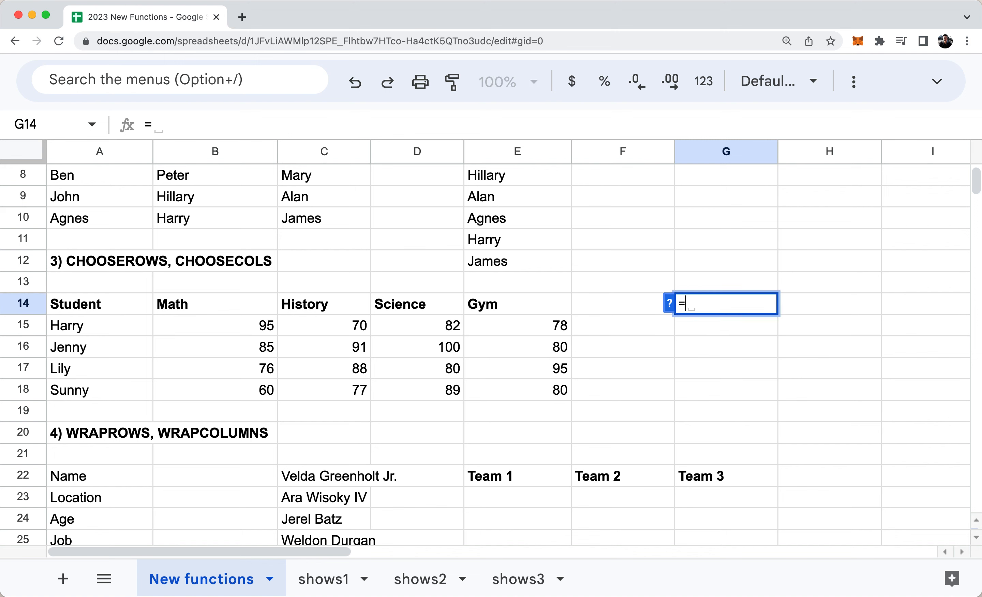
{"action": "type", "text": "choose"}
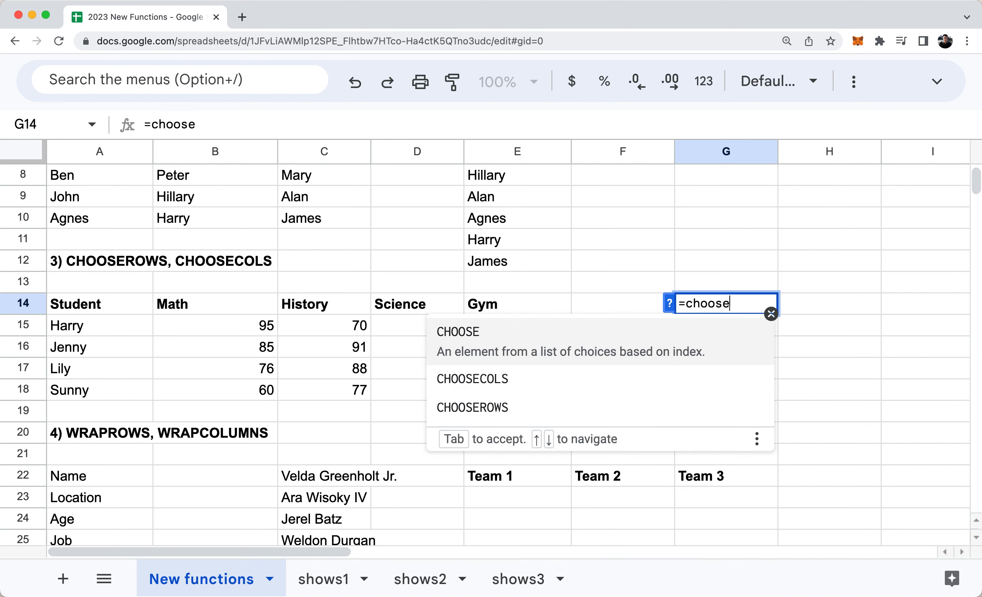
{"action": "type", "text": "rows("}
{"action": "key", "text": "Left"}
{"action": "key", "text": "Left"}
{"action": "key", "text": "Left"}
{"action": "key", "text": "Left"}
{"action": "key", "text": "Left"}
{"action": "key", "text": "Left"}
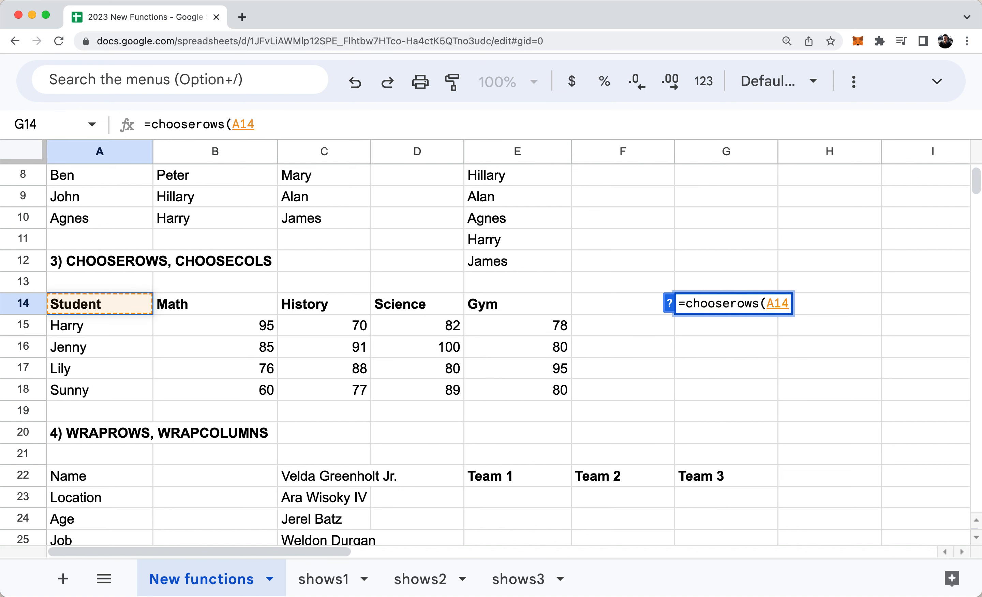
{"action": "key", "text": "shift+Right"}
{"action": "key", "text": "shift+Right"}
{"action": "key", "text": "shift+Right"}
{"action": "key", "text": "shift+Right"}
{"action": "key", "text": "shift+Down"}
{"action": "key", "text": "shift+Down"}
{"action": "key", "text": "shift+Down"}
{"action": "key", "text": "shift+Down"}
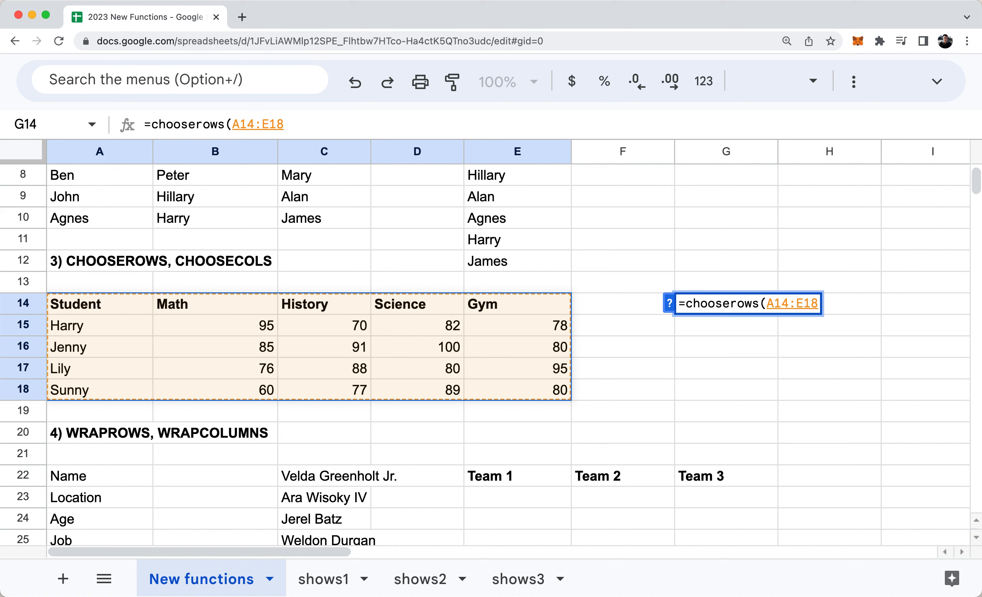
{"action": "type", "text": ",1,2,3)"}
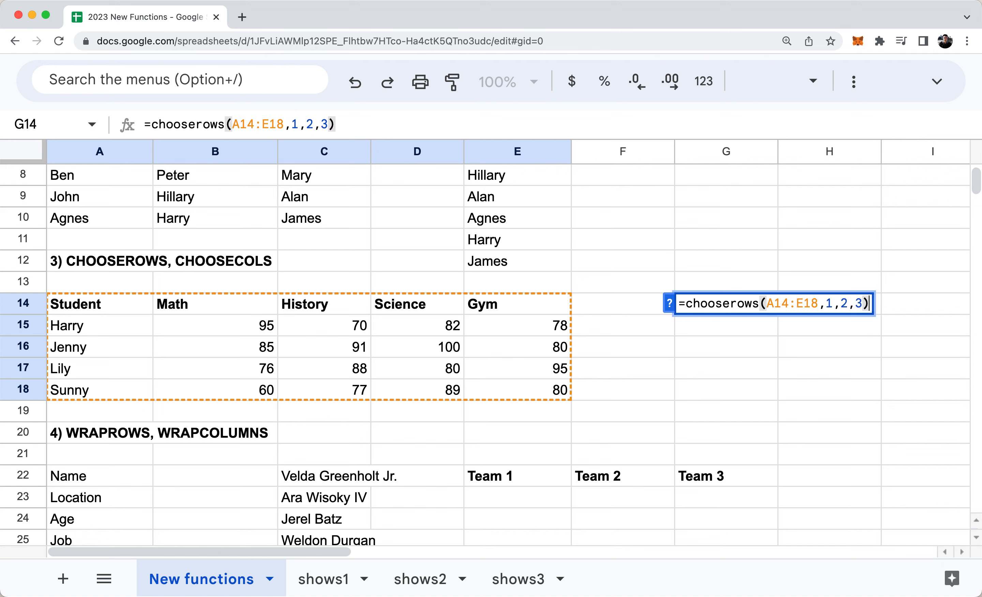
{"action": "key", "text": "Return"}
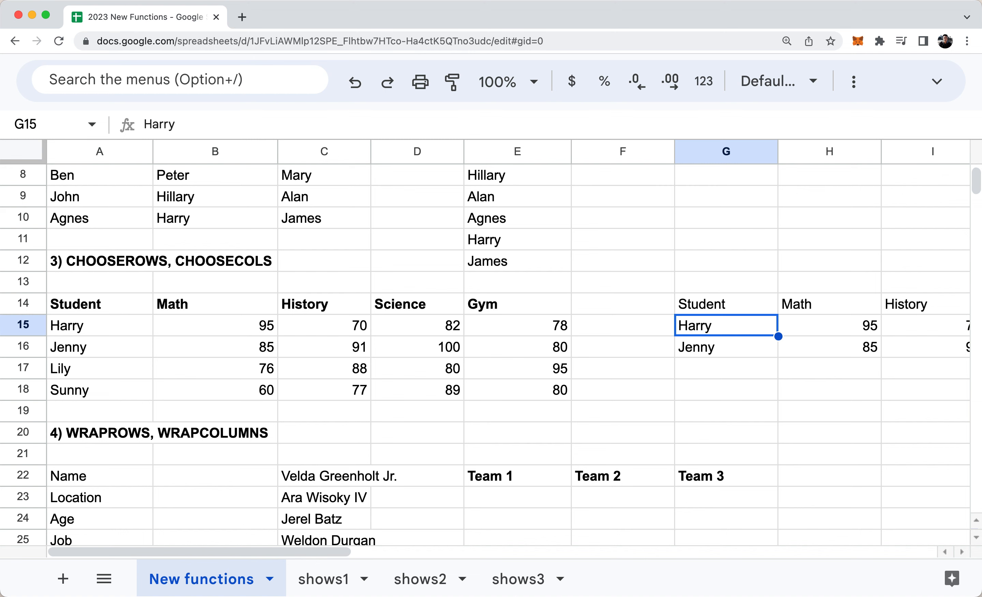
Compare the extracted rows beside the student table with the source grades along row 15.
{"action": "key", "text": "Left"}
{"action": "key", "text": "Left"}
{"action": "key", "text": "Left"}
{"action": "key", "text": "Left"}
{"action": "key", "text": "Right"}
{"action": "key", "text": "Right"}
{"action": "key", "text": "Right"}
{"action": "key", "text": "Right"}
{"action": "key", "text": "Right"}
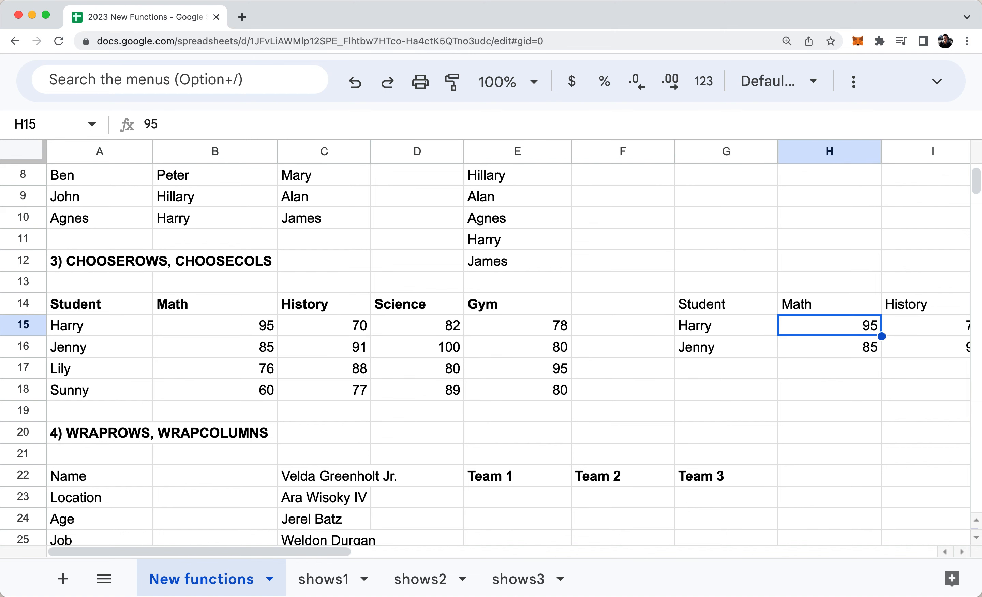
{"action": "key", "text": "Right"}
{"action": "key", "text": "Right"}
{"action": "key", "text": "Right"}
{"action": "key", "text": "Left"}
{"action": "key", "text": "Left"}
{"action": "key", "text": "Left"}
{"action": "key", "text": "Left"}
{"action": "key", "text": "Left"}
{"action": "key", "text": "Left"}
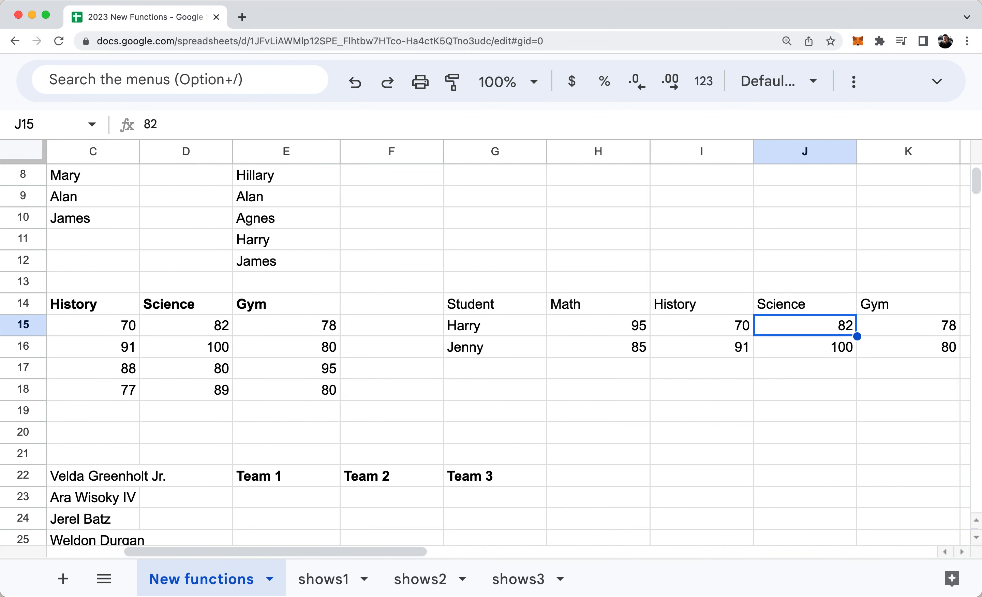
{"action": "key", "text": "Left"}
{"action": "key", "text": "Left"}
{"action": "key", "text": "Left"}
{"action": "key", "text": "Left"}
{"action": "key", "text": "Right"}
{"action": "key", "text": "Left"}
{"action": "key", "text": "Right"}
{"action": "key", "text": "Right"}
{"action": "key", "text": "Right"}
{"action": "key", "text": "Right"}
{"action": "key", "text": "Right"}
{"action": "key", "text": "Right"}
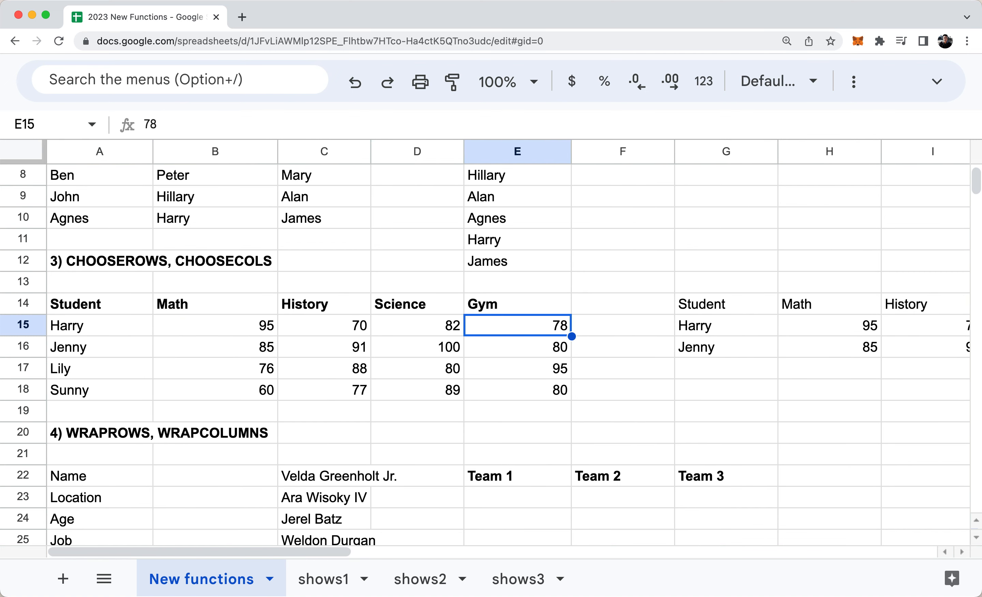
Inspect the range and row-number arguments of the CHOOSEROWS formula in G14 without changing it.
{"action": "key", "text": "Up"}
{"action": "key", "text": "Return"}
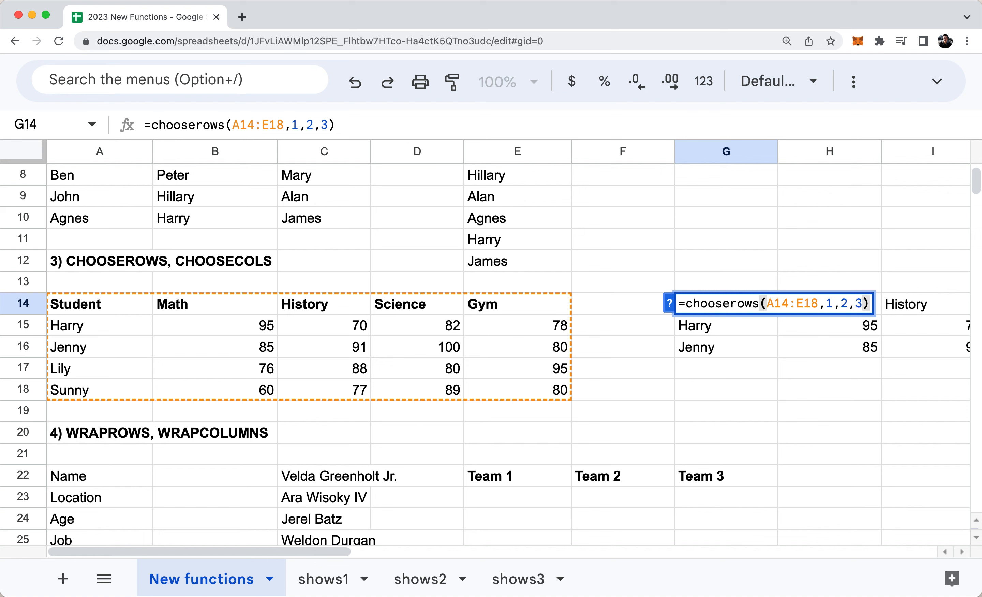
{"action": "key", "text": "Left"}
{"action": "key", "text": "Left"}
{"action": "key", "text": "Left"}
{"action": "key", "text": "Left"}
{"action": "key", "text": "Left"}
{"action": "key", "text": "Right"}
{"action": "key", "text": "Right"}
{"action": "key", "text": "Right"}
{"action": "key", "text": "Right"}
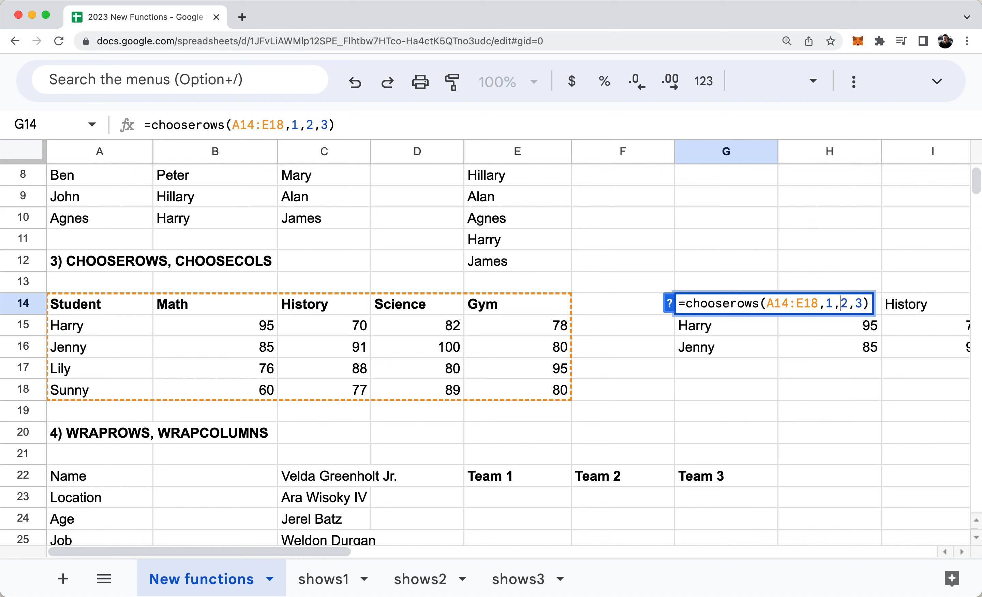
{"action": "key", "text": "Escape"}
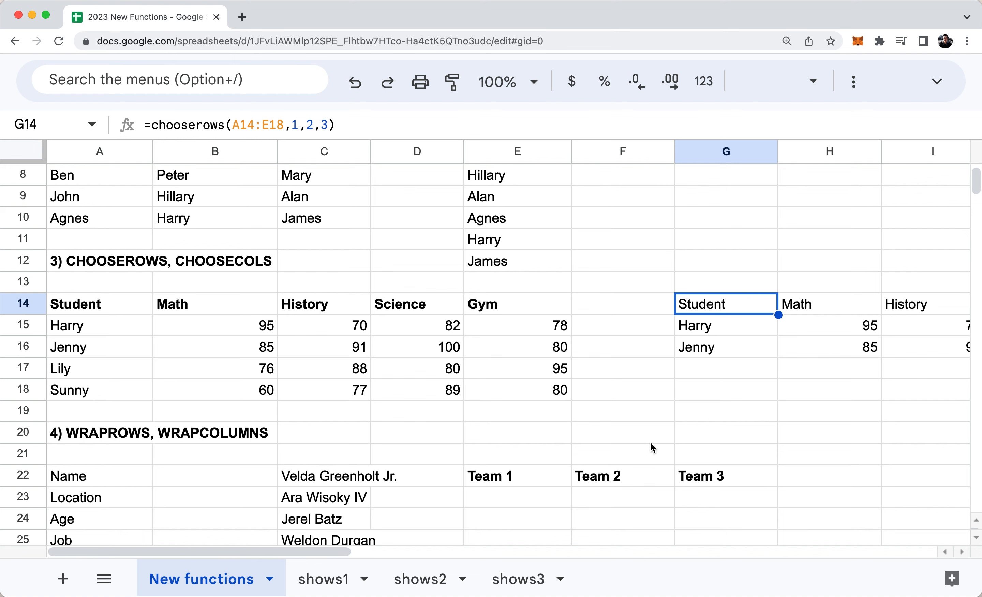
Delete the CHOOSEROWS formula and its output from G14:K16.
{"action": "key", "text": "super+shift+Right"}
{"action": "key", "text": "super+shift+Down"}
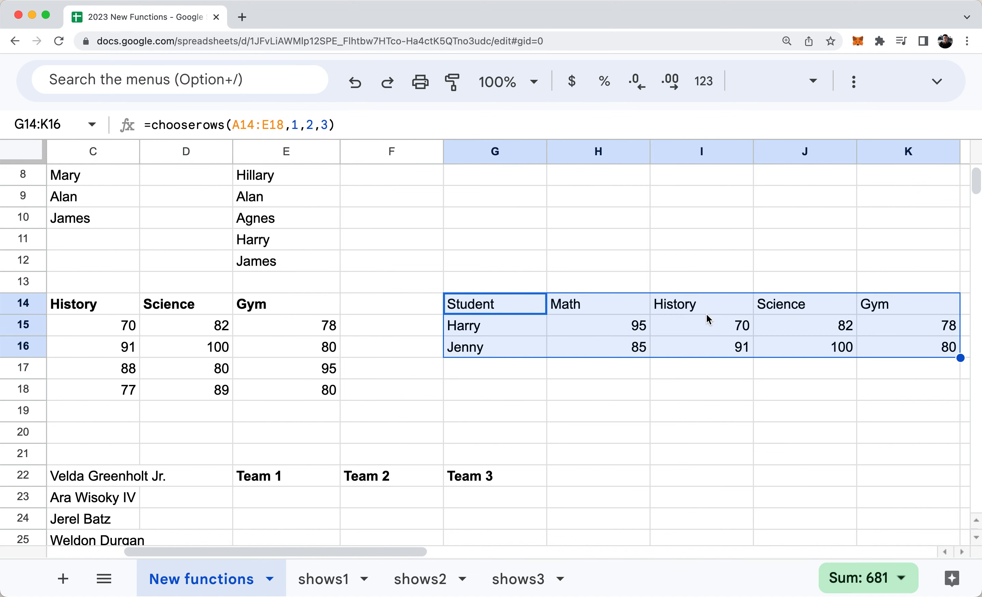
{"action": "key", "text": "Delete"}
Extract the Student, History and Science columns into G14 with the formula =choosecols(A14:E18,1,3,4).
{"action": "key", "text": "super+Left"}
{"action": "key", "text": "super+Left"}
{"action": "key", "text": "Right"}
{"action": "key", "text": "Right"}
{"action": "key", "text": "Right"}
{"action": "key", "text": "Right"}
{"action": "key", "text": "Right"}
{"action": "key", "text": "Right"}
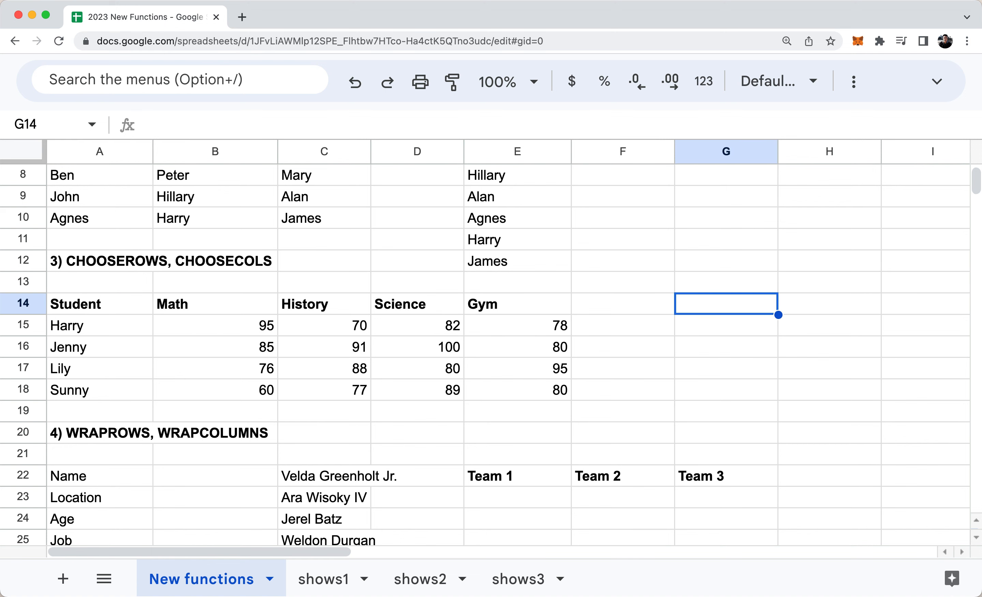
{"action": "type", "text": "=choose"}
{"action": "left_click", "coordinate": [772, 315]}
{"action": "type", "text": "cols("}
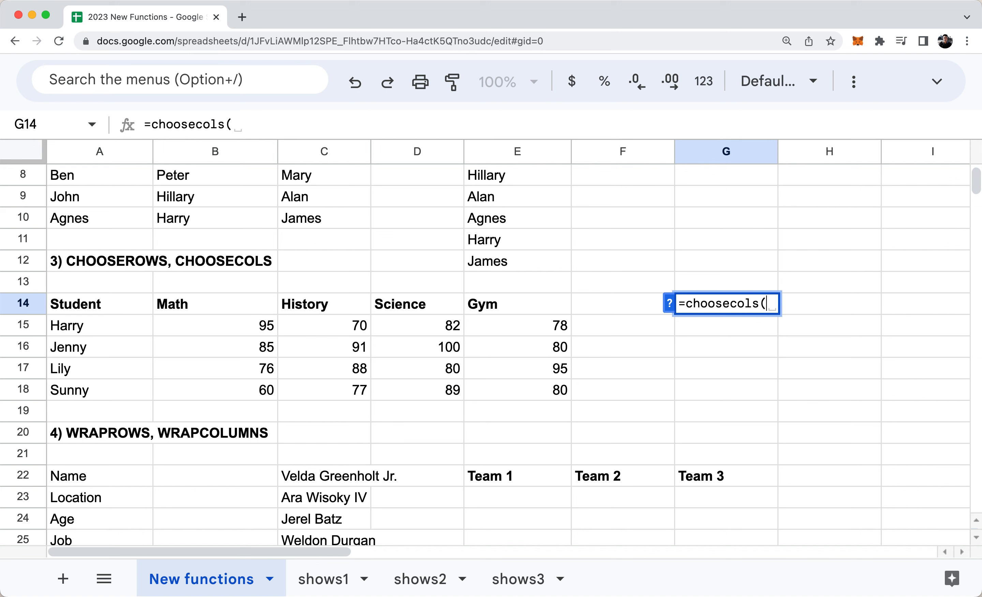
{"action": "key", "text": "super+Left"}
{"action": "key", "text": "super+Left"}
{"action": "key", "text": "shift+super+Right"}
{"action": "key", "text": "shift+super+Down"}
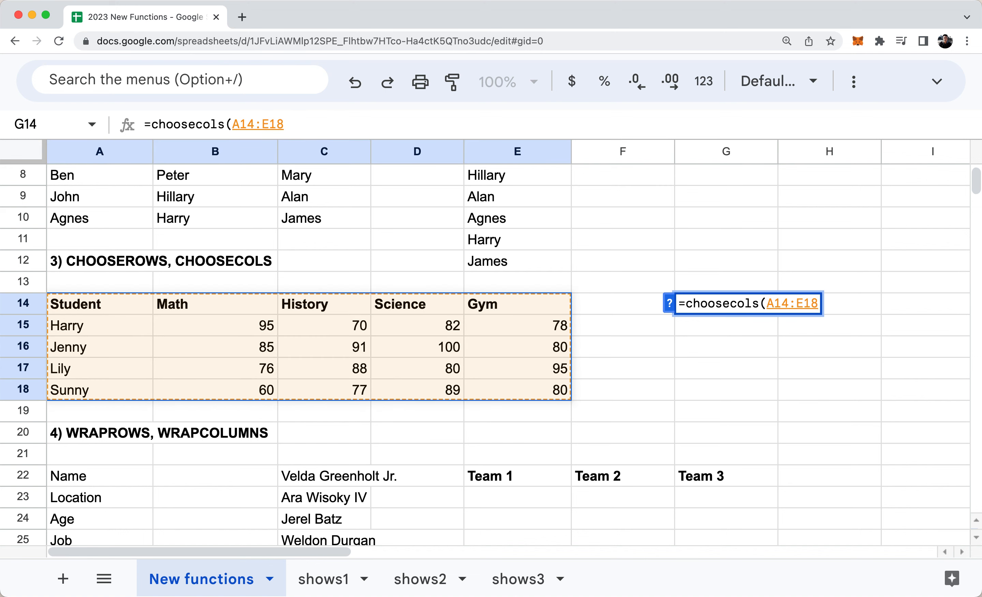
{"action": "type", "text": ", "}
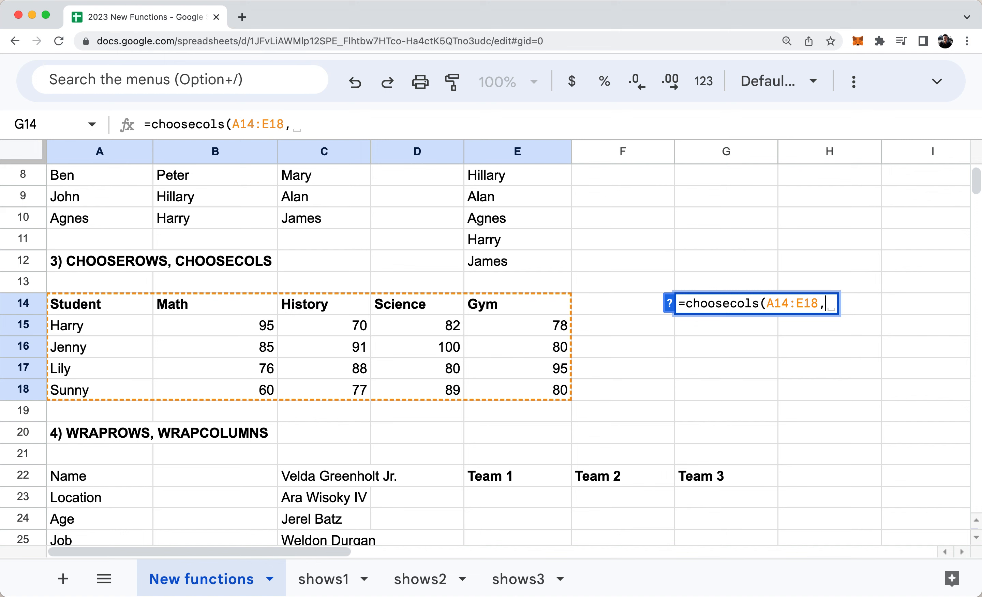
{"action": "type", "text": "1,3,4)"}
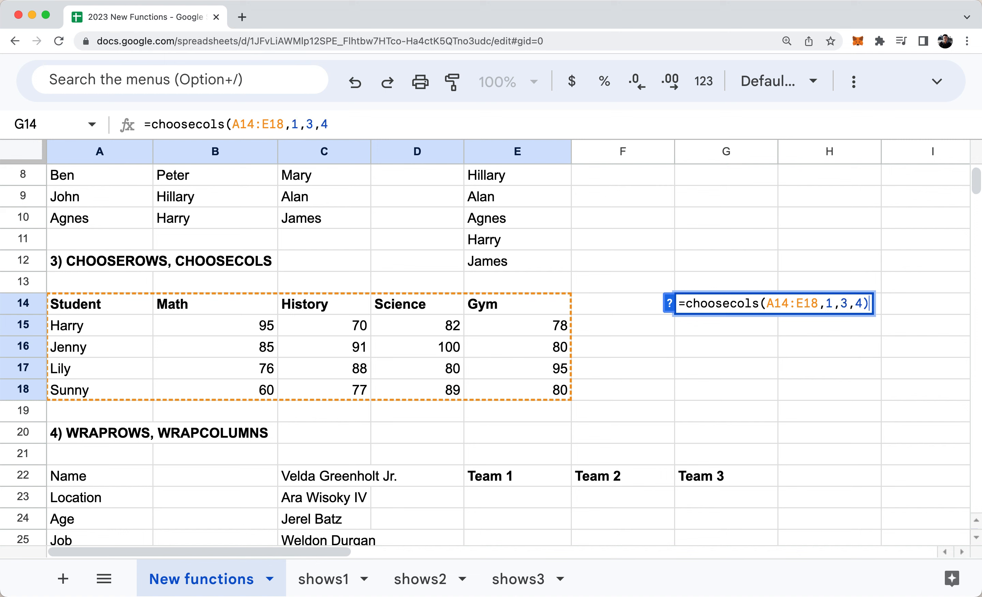
{"action": "key", "text": "Return"}
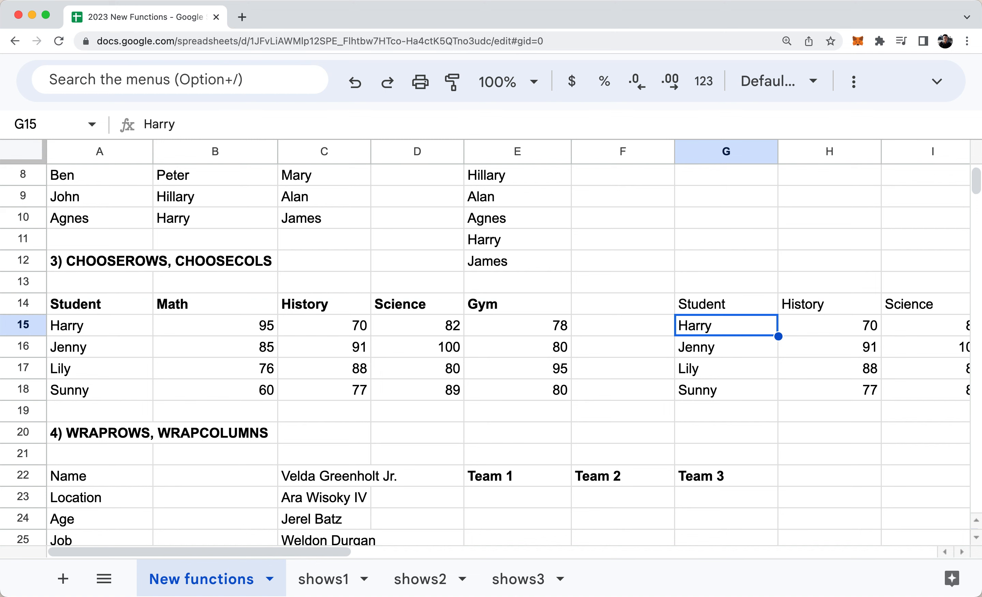
Review the extracted columns in G14:I18 and the column-number arguments of the CHOOSECOLS formula.
{"action": "key", "text": "Right"}
{"action": "key", "text": "Right"}
{"action": "key", "text": "Right"}
{"action": "key", "text": "Left"}
{"action": "key", "text": "Left"}
{"action": "key", "text": "Left"}
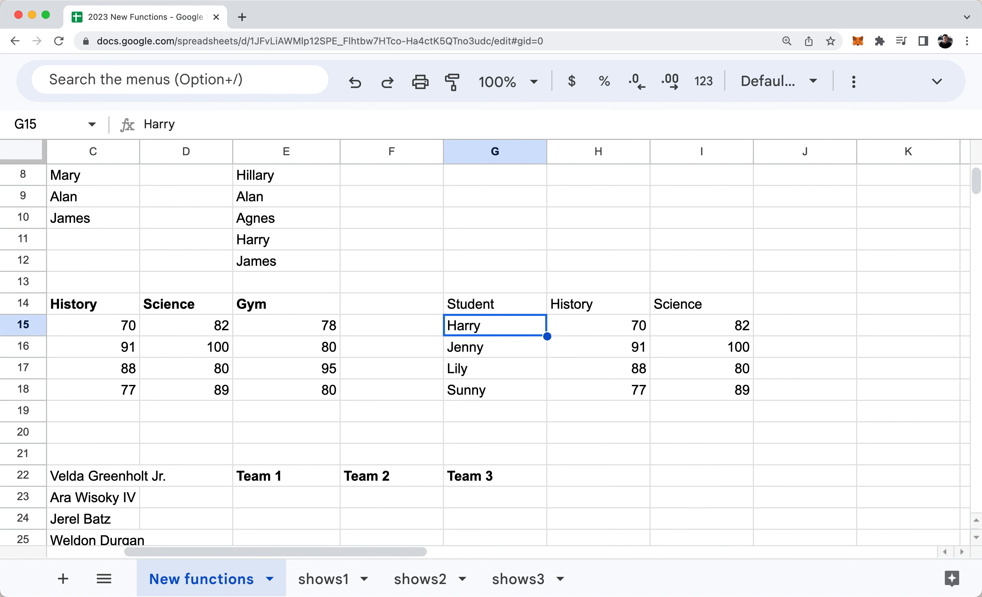
{"action": "key", "text": "Up"}
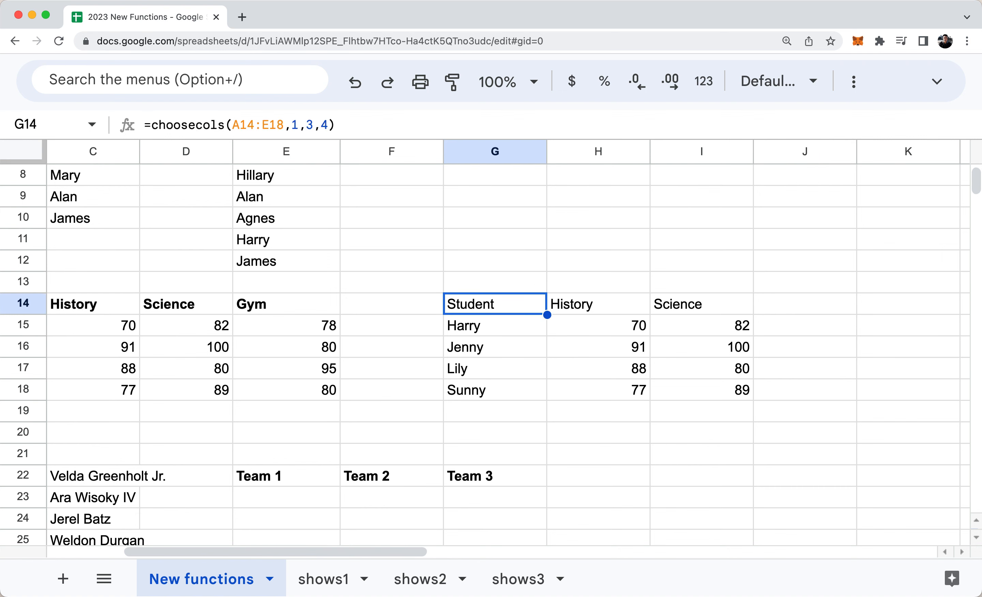
{"action": "key", "text": "Return"}
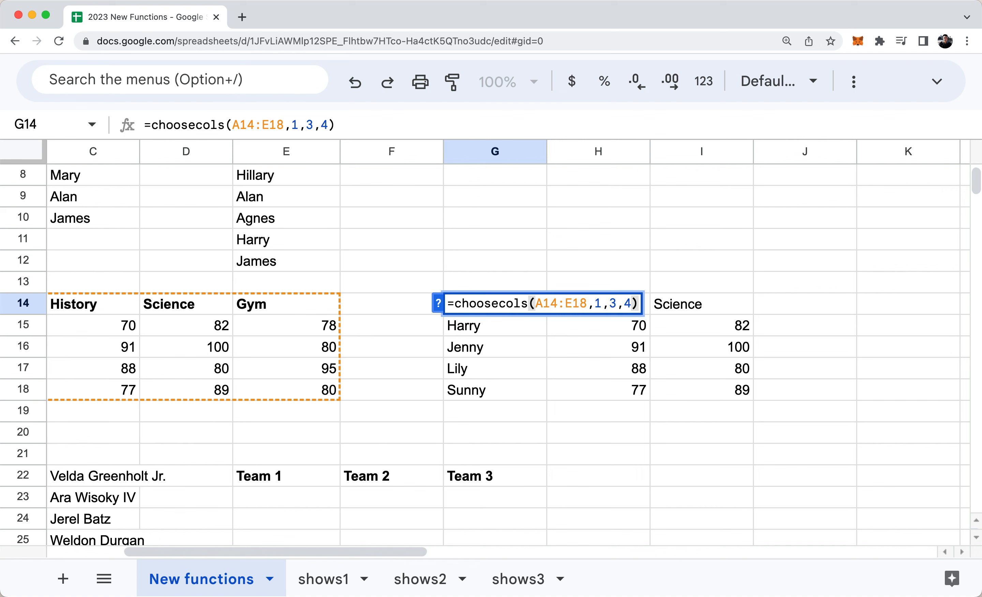
{"action": "key", "text": "Escape"}
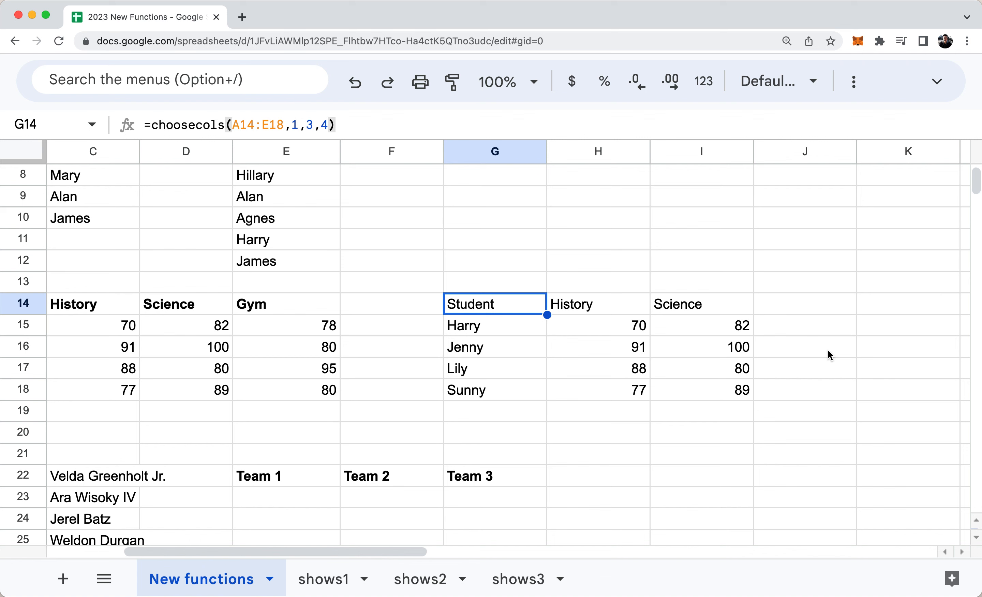
{"action": "left_click", "coordinate": [480, 376]}
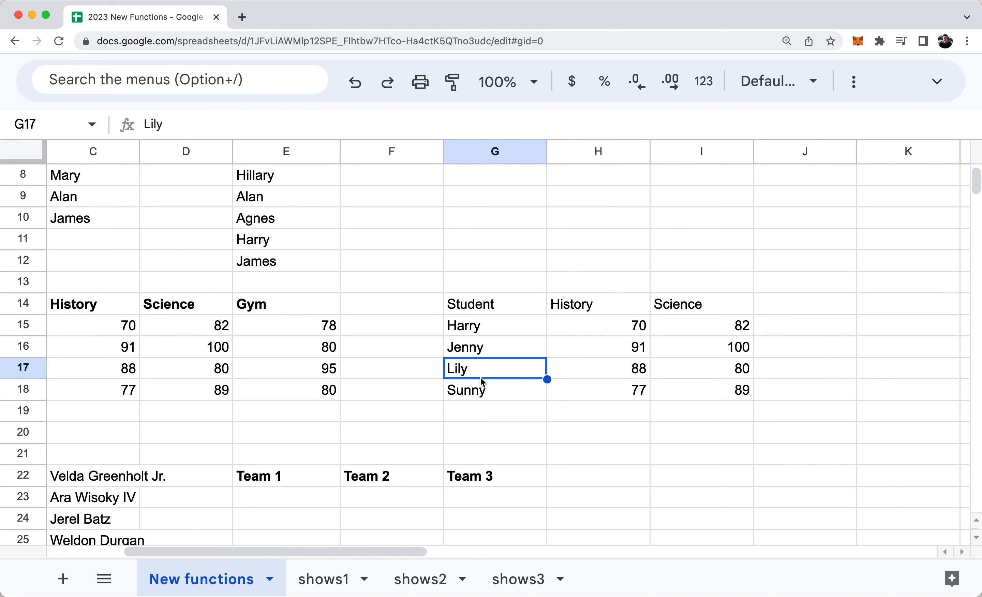
Begin an array formula in K14 with the Student column range A14:A18 as its first element.
{"action": "scroll", "coordinate": [481, 378], "scroll_direction": "left", "scroll_amount": 3}
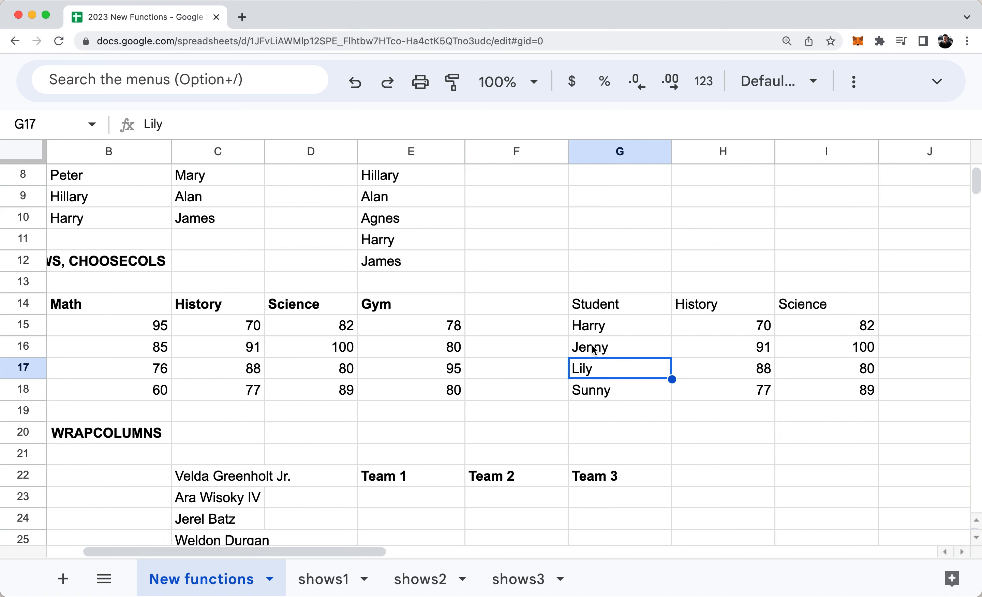
{"action": "key", "text": "Up"}
{"action": "key", "text": "Up"}
{"action": "key", "text": "Up"}
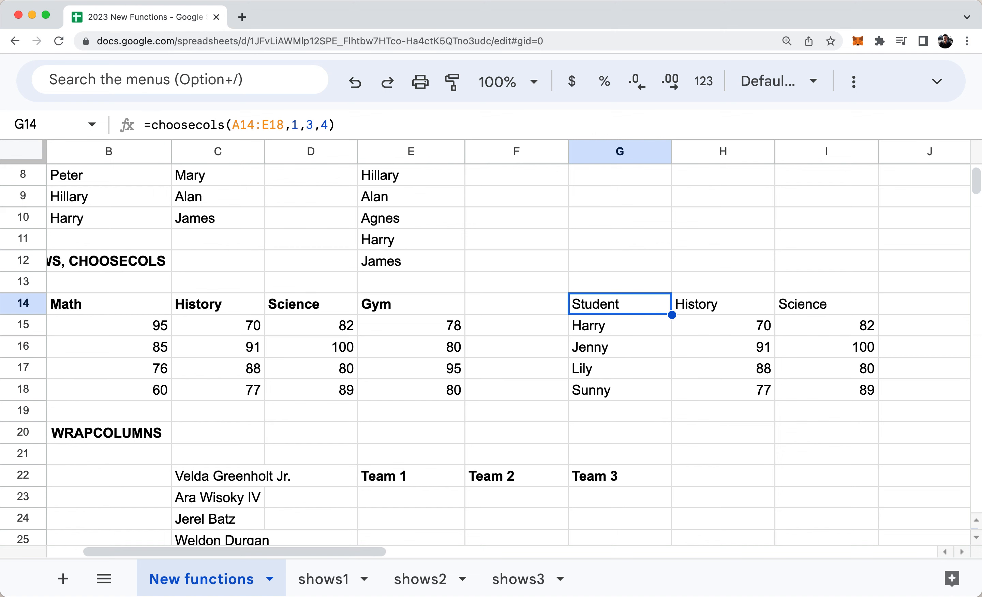
{"action": "key", "text": "Right"}
{"action": "key", "text": "Right"}
{"action": "key", "text": "Right"}
{"action": "key", "text": "Right"}
{"action": "key", "text": "Right"}
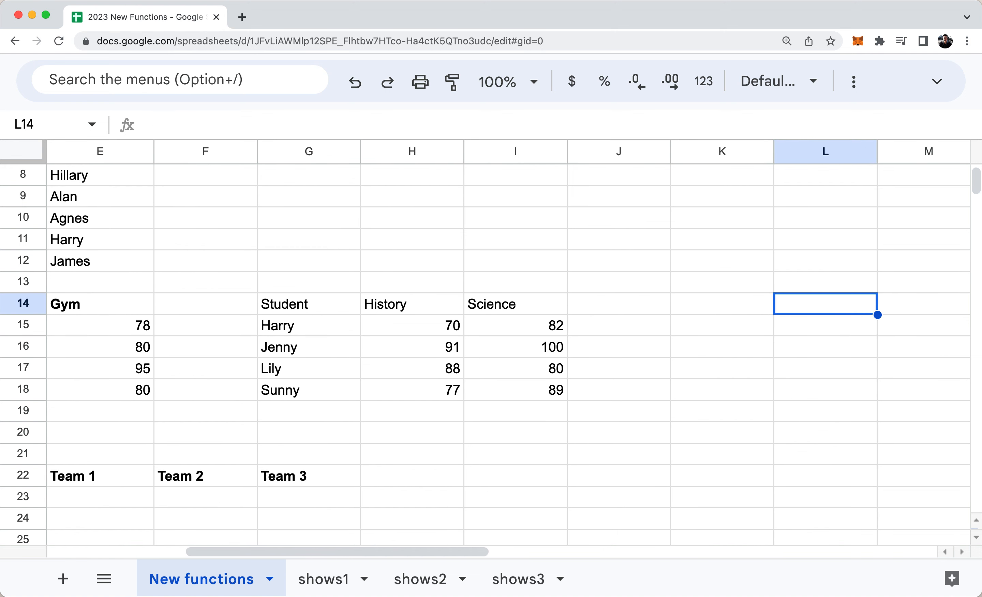
{"action": "key", "text": "Left"}
{"action": "key", "text": "Left"}
{"action": "key", "text": "Left"}
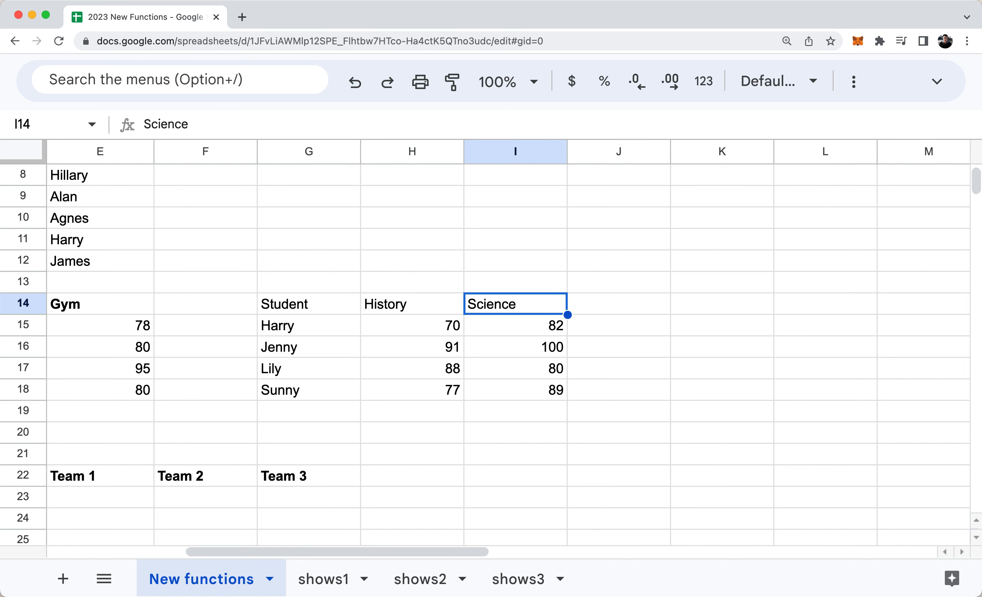
{"action": "key", "text": "Right"}
{"action": "key", "text": "Right"}
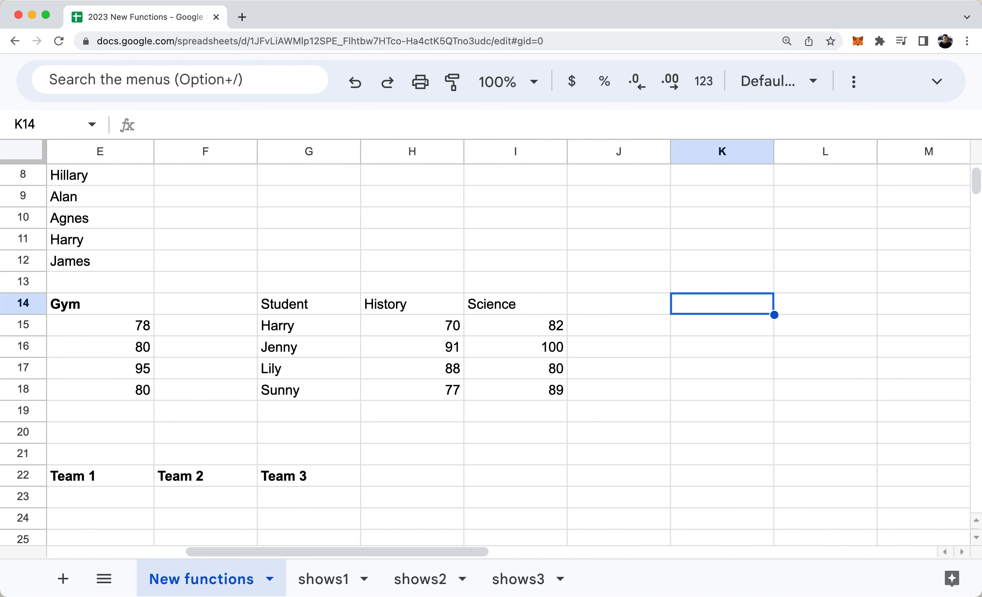
{"action": "type", "text": "={"}
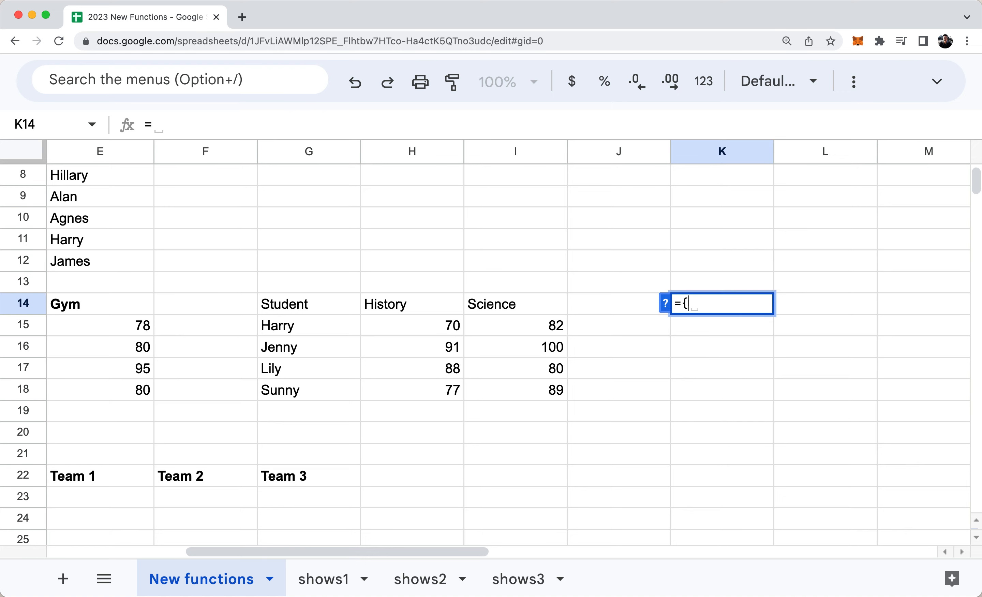
{"action": "key", "text": "super+Left"}
{"action": "key", "text": "super+Left"}
{"action": "key", "text": "super+Left"}
{"action": "key", "text": "super+Left"}
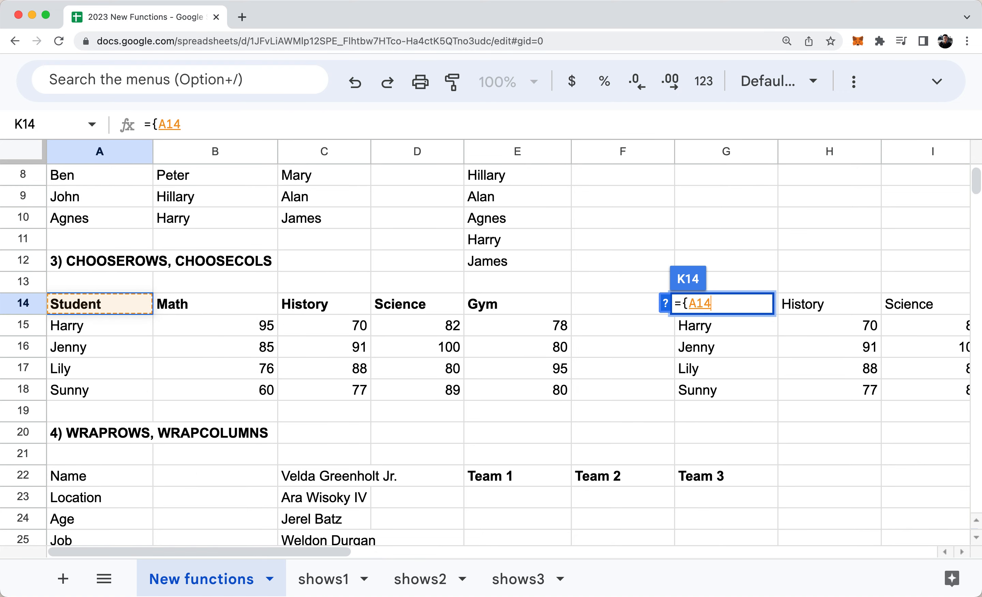
{"action": "key", "text": "super+shift+Down"}
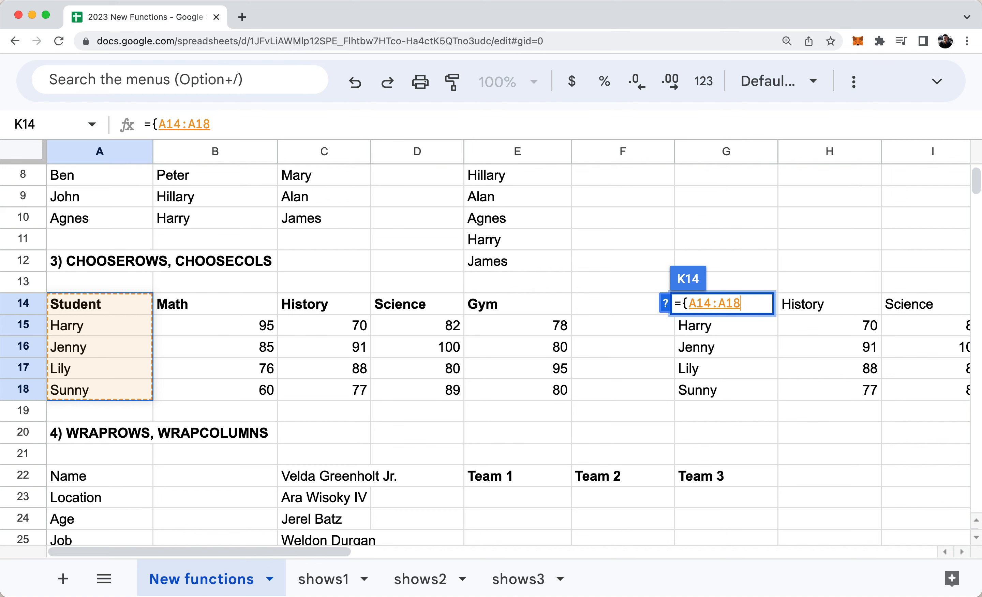
Add the History column range C14:C18 as the second element of the array formula.
{"action": "type", "text": ","}
{"action": "key", "text": "Left"}
{"action": "key", "text": "Left"}
{"action": "key", "text": "Left"}
{"action": "key", "text": "Left"}
{"action": "key", "text": "Left"}
{"action": "key", "text": "Left"}
{"action": "key", "text": "Left"}
{"action": "key", "text": "Left"}
{"action": "key", "text": "Left"}
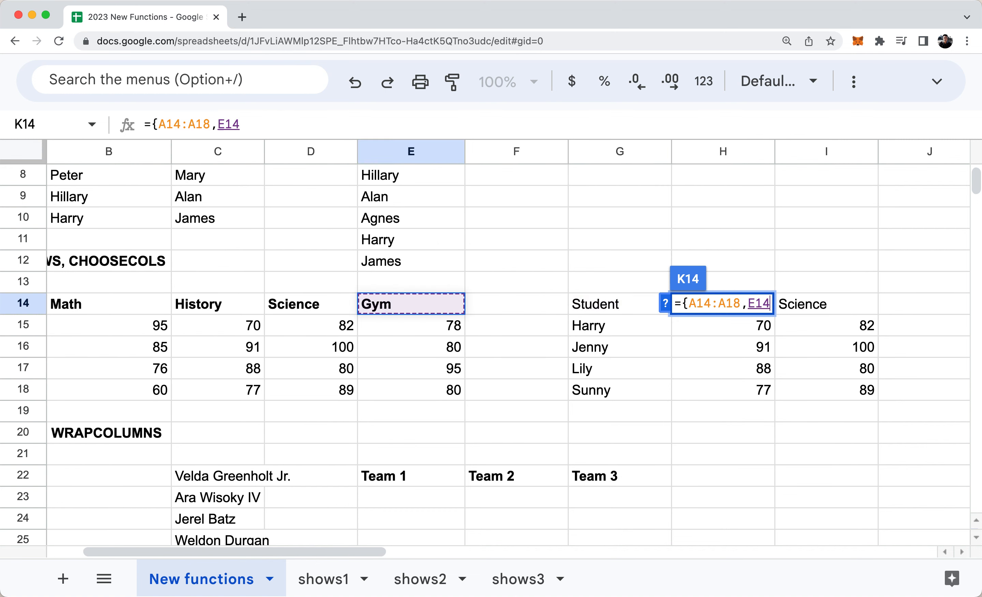
{"action": "key", "text": "Right"}
{"action": "key", "text": "super+shift+Down"}
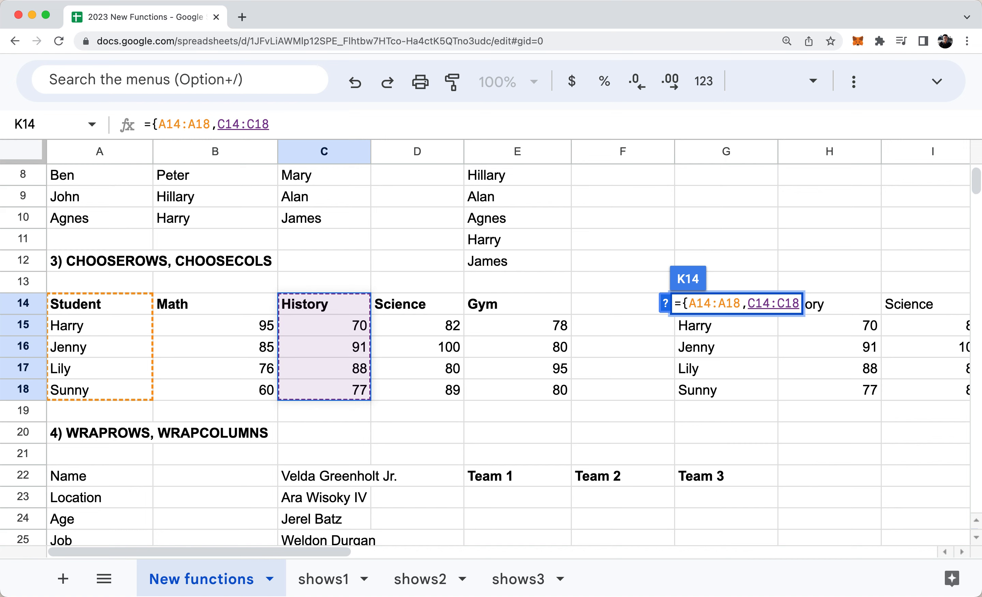
Add the Gym column range E14:E18 and complete the formula as ={A14:A18,C14:C18,E14:E18}.
{"action": "type", "text": ","}
{"action": "key", "text": "Left"}
{"action": "key", "text": "Left"}
{"action": "key", "text": "Left"}
{"action": "key", "text": "Left"}
{"action": "key", "text": "Left"}
{"action": "key", "text": "Left"}
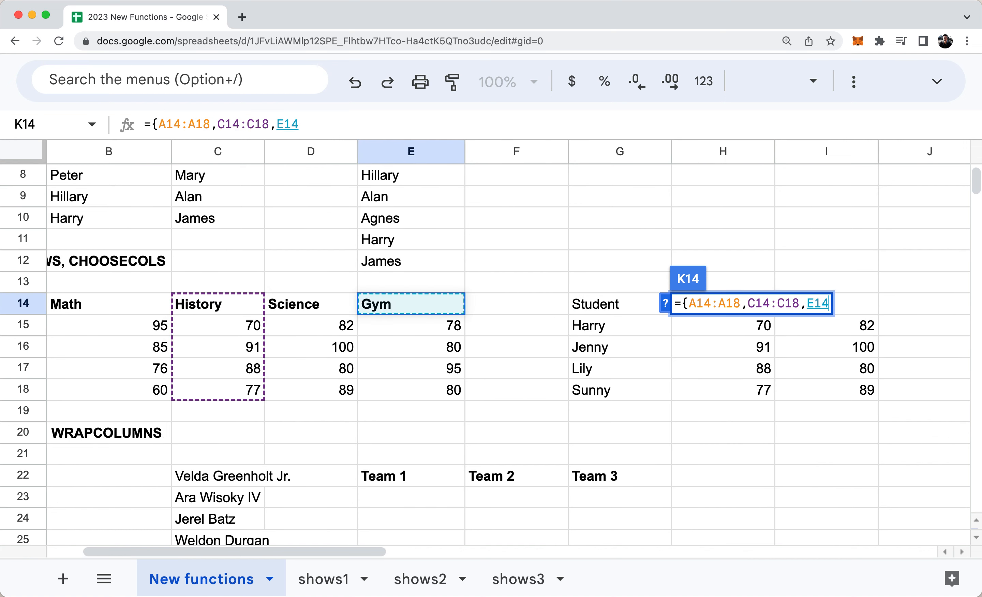
{"action": "key", "text": "super+shift+Down"}
{"action": "type", "text": ")"}
{"action": "key", "text": "Return"}
{"action": "key", "text": "Return"}
{"action": "key", "text": "BackSpace"}
{"action": "type", "text": "}"}
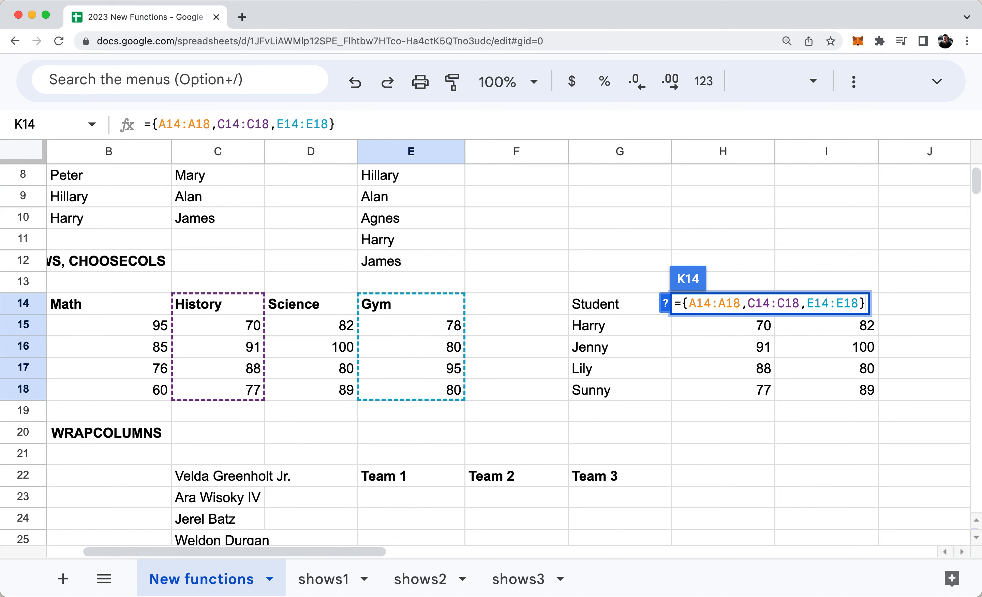
{"action": "key", "text": "Return"}
Review the array output in K14:M18 and the formula behind it in K14.
{"action": "key", "text": "Right"}
{"action": "key", "text": "Right"}
{"action": "key", "text": "Right"}
{"action": "key", "text": "Left"}
{"action": "key", "text": "Left"}
{"action": "key", "text": "Left"}
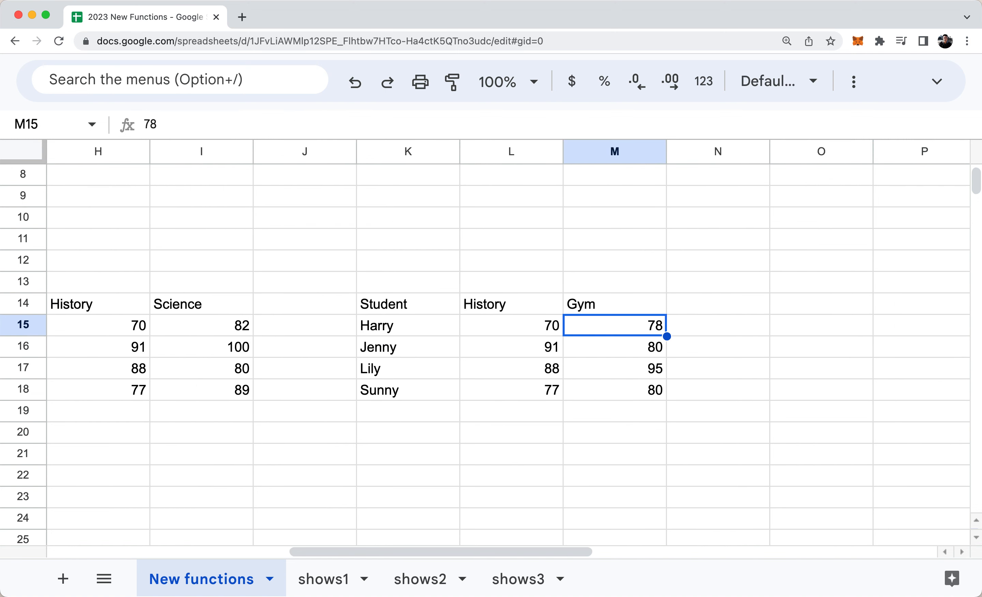
{"action": "key", "text": "Up"}
{"action": "key", "text": "Right"}
{"action": "key", "text": "Left"}
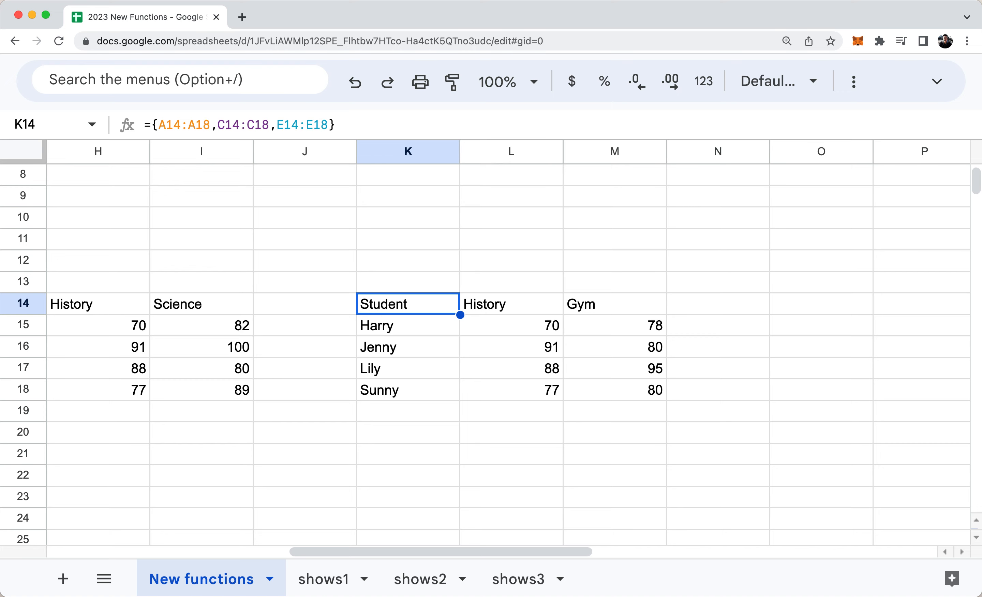
Delete the array formula and its output from K14:M18.
{"action": "key", "text": "shift+Down"}
{"action": "key", "text": "shift+Down"}
{"action": "key", "text": "shift+Down"}
{"action": "key", "text": "shift+Down"}
{"action": "key", "text": "shift+Right"}
{"action": "key", "text": "shift+Right"}
{"action": "key", "text": "shift+Right"}
{"action": "key", "text": "shift+Left"}
{"action": "key", "text": "Delete"}
Examine the sample data for WRAPROWS and WRAPCOLUMNS, including the single-column records starting at A22.
{"action": "key", "text": "Left"}
{"action": "key", "text": "Left"}
{"action": "key", "text": "Left"}
{"action": "key", "text": "Left"}
{"action": "key", "text": "Left"}
{"action": "key", "text": "Left"}
{"action": "key", "text": "Left"}
{"action": "key", "text": "Left"}
{"action": "key", "text": "Left"}
{"action": "key", "text": "Left"}
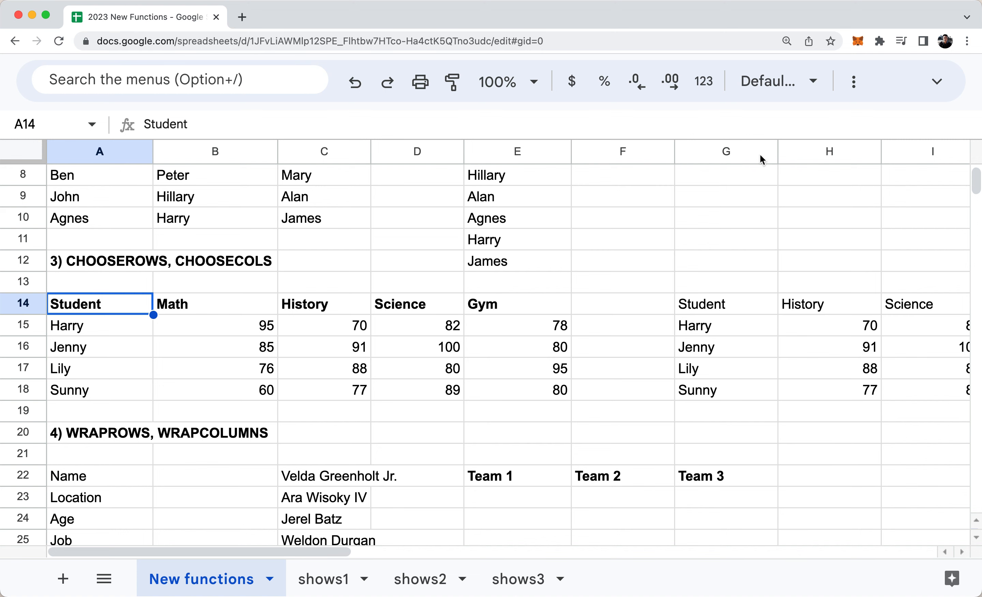
{"action": "left_click", "coordinate": [209, 407]}
{"action": "scroll", "coordinate": [209, 408], "scroll_direction": "down", "scroll_amount": 5}
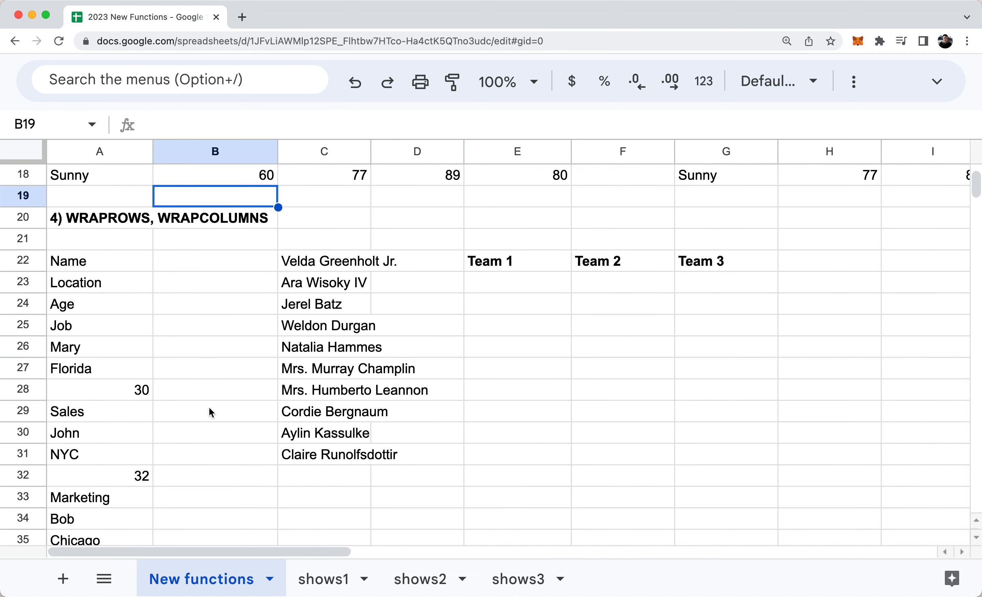
{"action": "scroll", "coordinate": [209, 408], "scroll_direction": "down", "scroll_amount": 1}
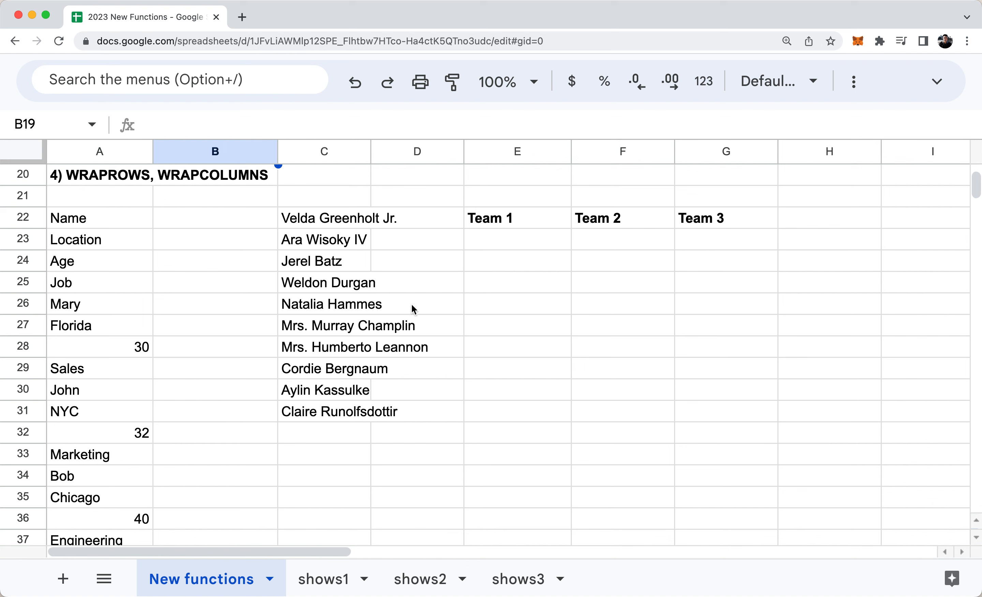
{"action": "left_click", "coordinate": [80, 220]}
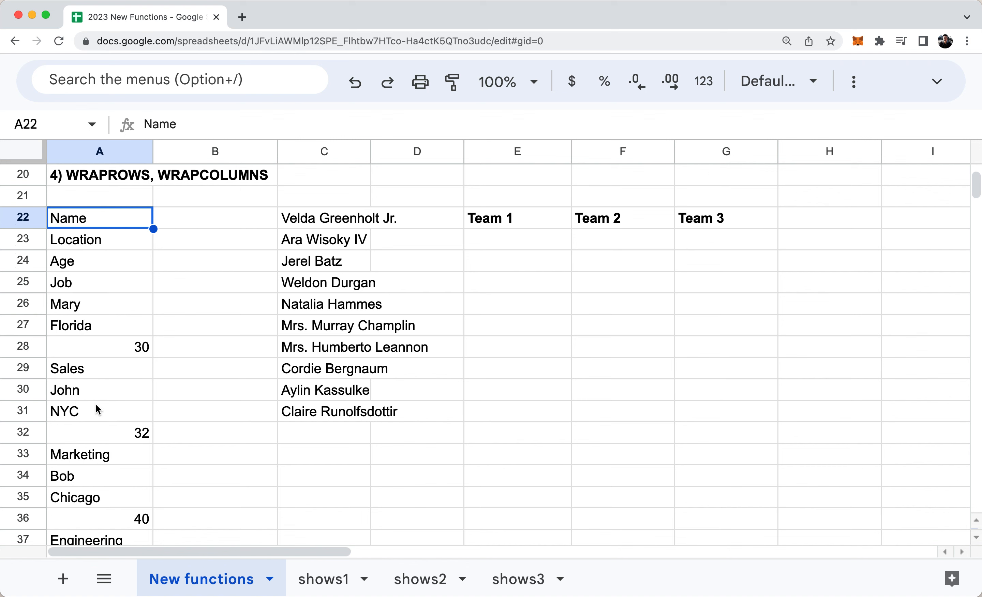
Wrap the column A22:A37 into a four-column table at E29 with the formula =wraprows(A22:A37,4).
{"action": "left_click", "coordinate": [527, 367]}
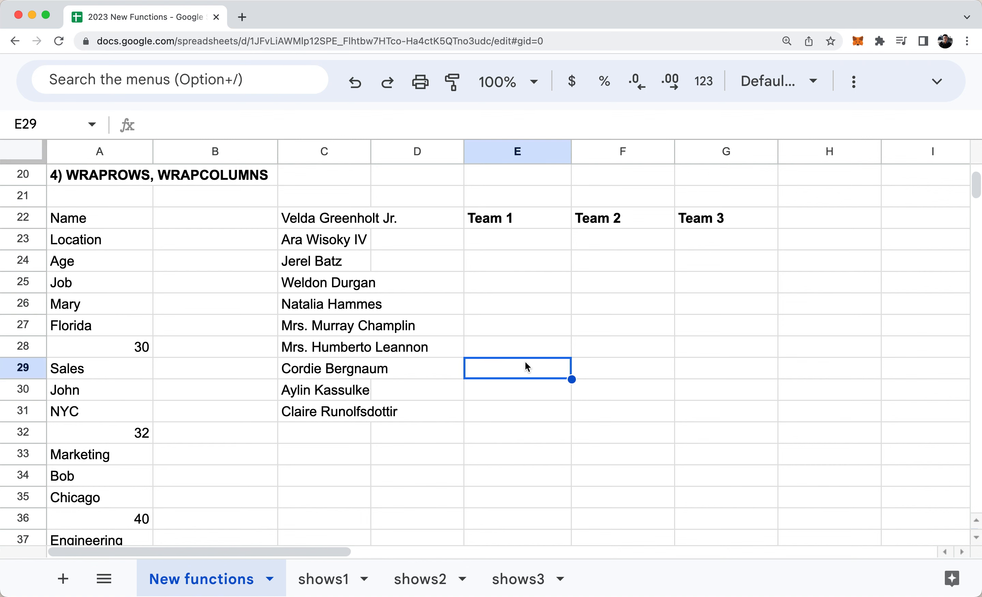
{"action": "type", "text": "="}
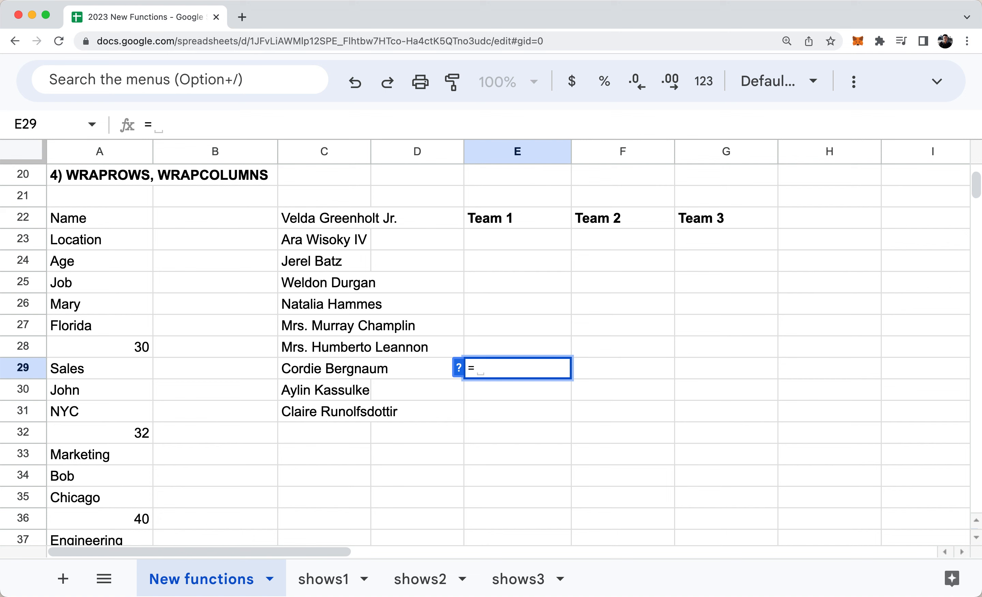
{"action": "type", "text": "wrap"}
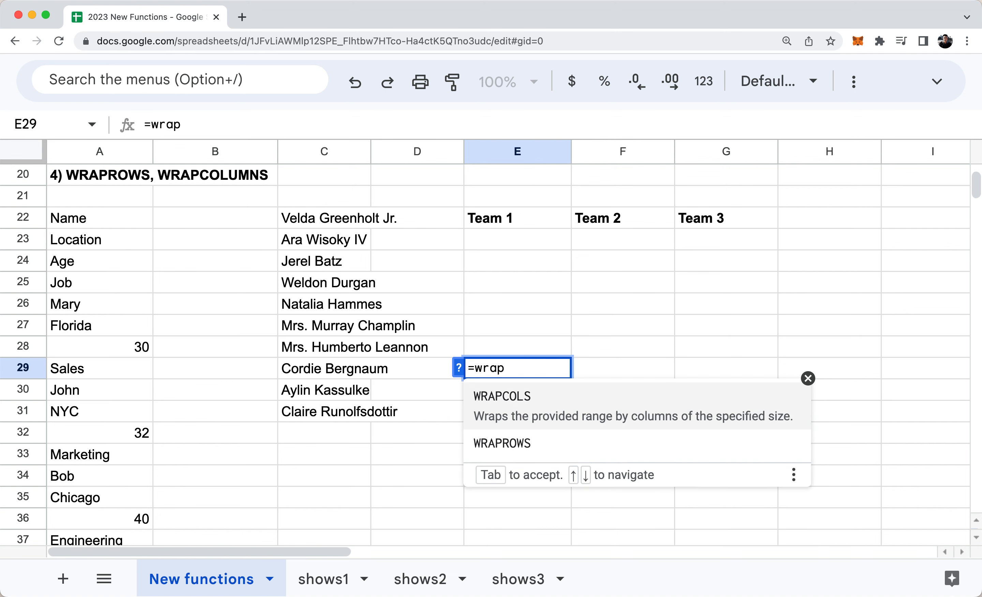
{"action": "type", "text": "rows("}
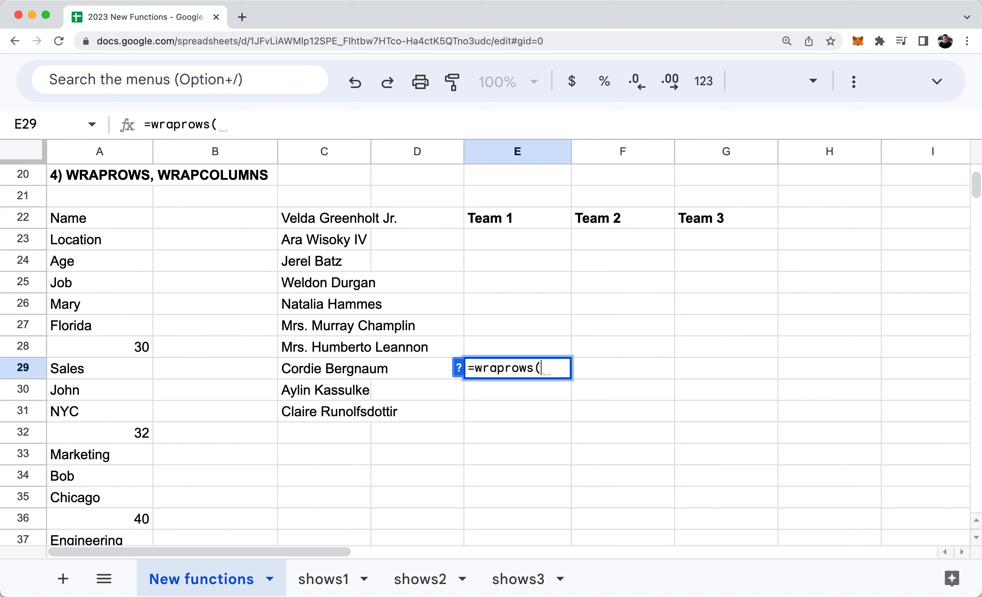
{"action": "key", "text": "Left"}
{"action": "key", "text": "Left"}
{"action": "key", "text": "Left"}
{"action": "key", "text": "Left"}
{"action": "key", "text": "Up"}
{"action": "key", "text": "Up"}
{"action": "key", "text": "Up"}
{"action": "key", "text": "Up"}
{"action": "key", "text": "Up"}
{"action": "key", "text": "Up"}
{"action": "key", "text": "Up"}
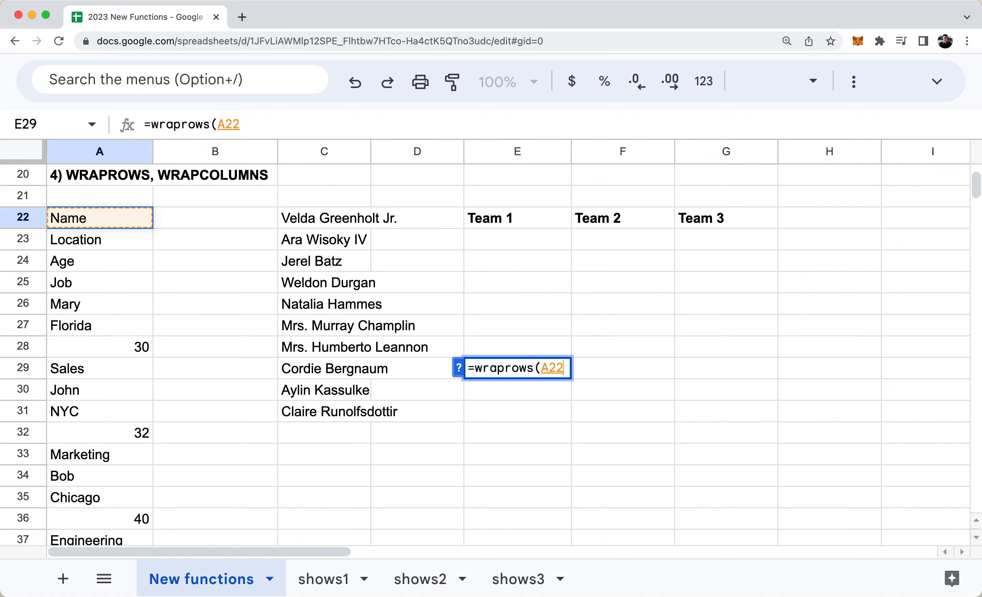
{"action": "key", "text": "ctrl+shift+Down"}
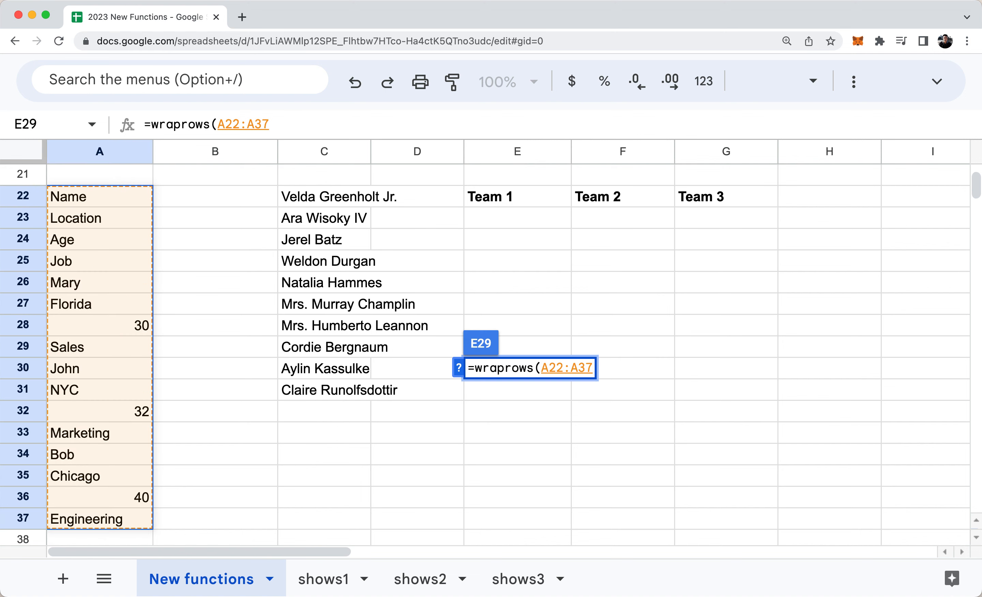
{"action": "type", "text": ",4"}
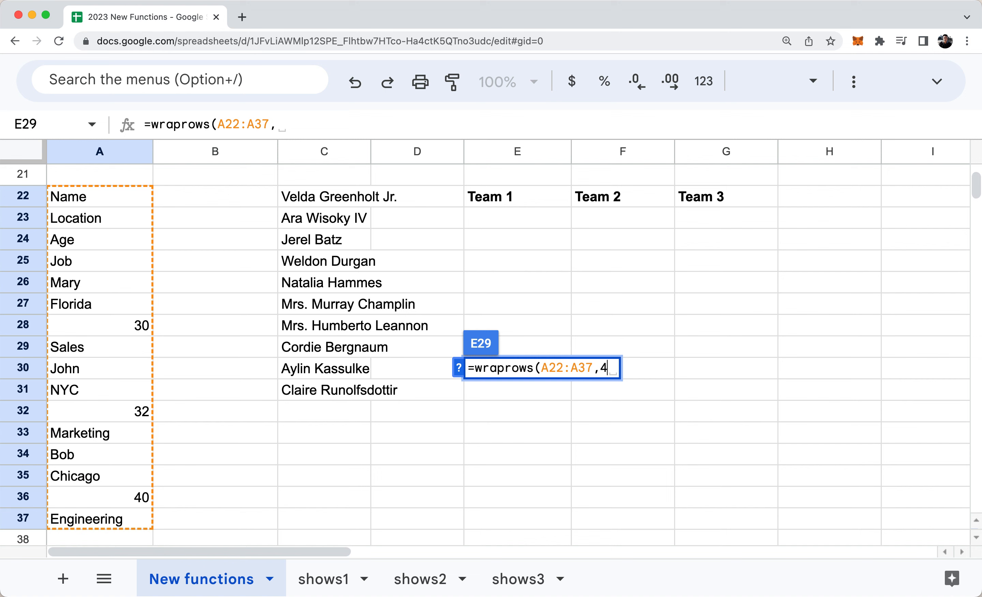
{"action": "type", "text": ")"}
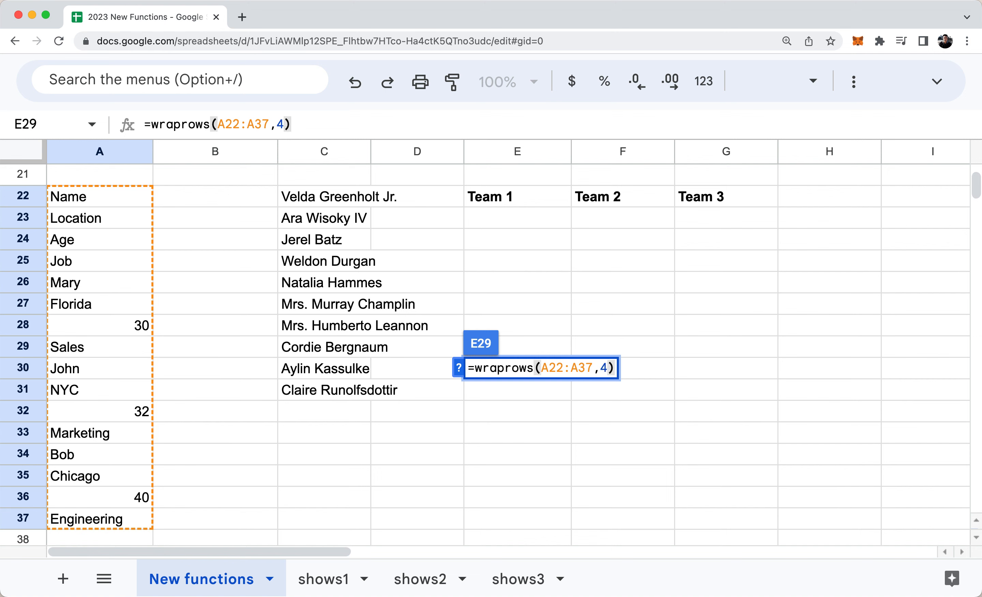
{"action": "key", "text": "Return"}
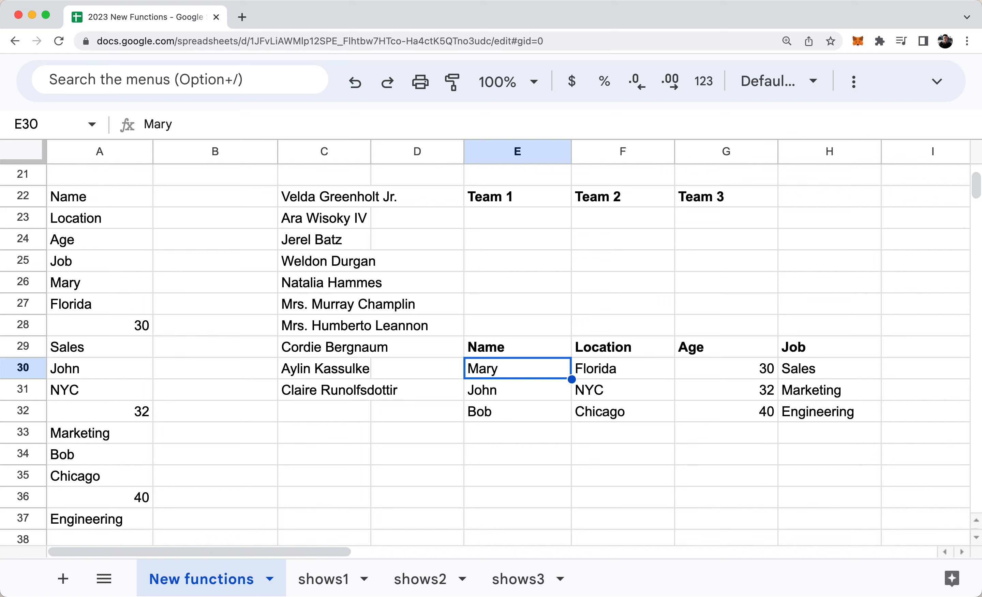
Inspect the WRAPROWS formula in E29 without changing it, and review the header row E29:H29 of its output.
{"action": "key", "text": "Up"}
{"action": "key", "text": "Return"}
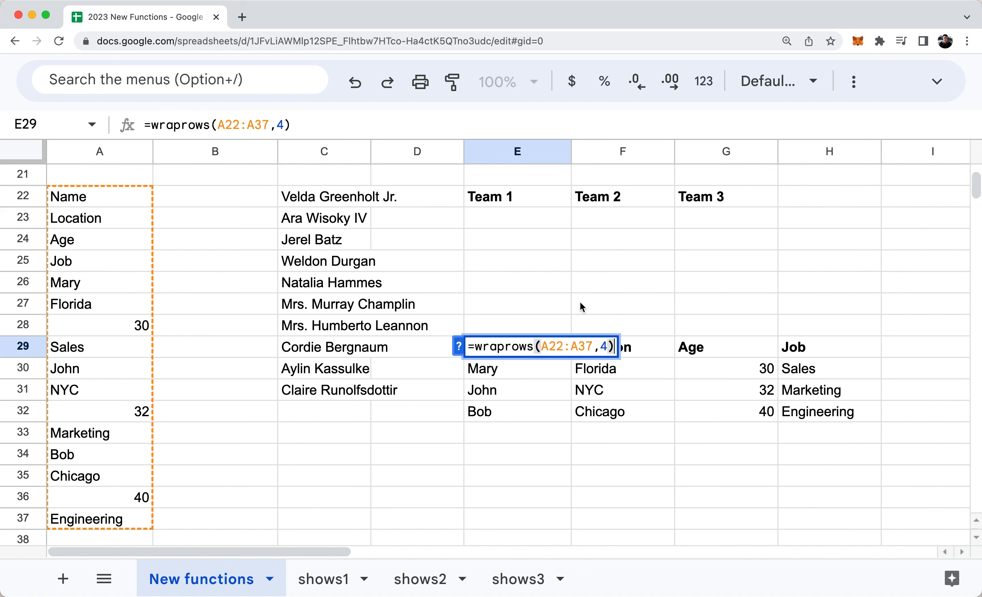
{"action": "key", "text": "Escape"}
{"action": "left_click", "coordinate": [537, 352]}
{"action": "left_click_drag", "start_coordinate": [537, 355], "coordinate": [588, 350]}
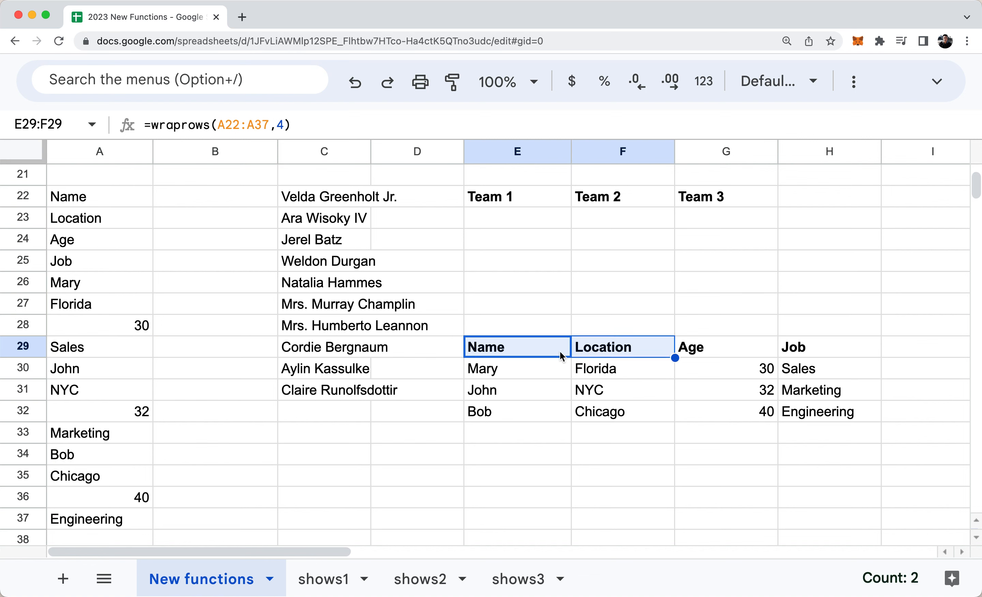
{"action": "left_click_drag", "start_coordinate": [830, 350], "coordinate": [609, 347]}
{"action": "left_click", "coordinate": [535, 369]}
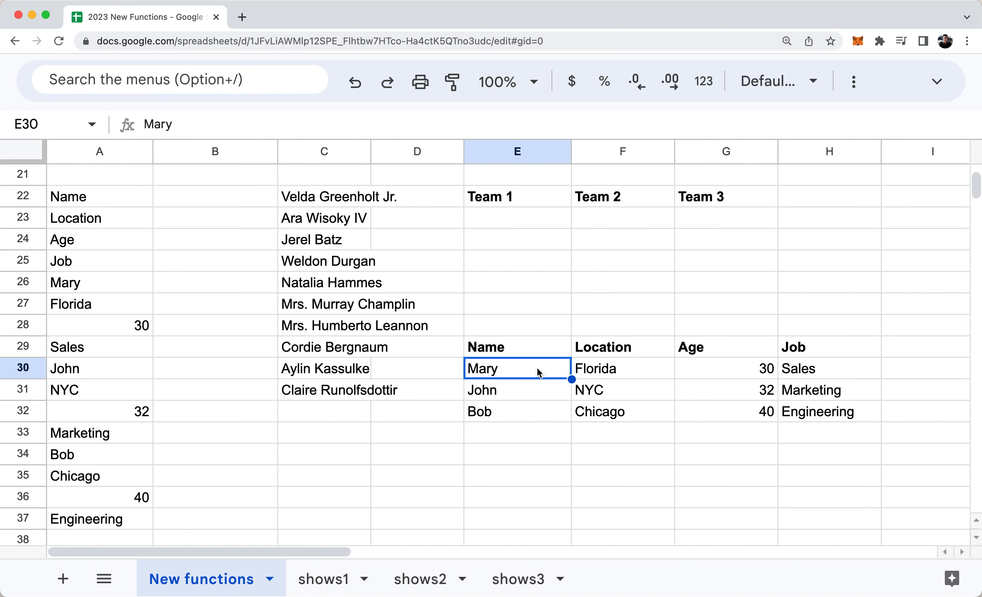
Delete the WRAPROWS formula and its output from E29:H32.
{"action": "key", "text": "Down"}
{"action": "key", "text": "Right"}
{"action": "key", "text": "Up"}
{"action": "key", "text": "Left"}
{"action": "key", "text": "Up"}
{"action": "key", "text": "Delete"}
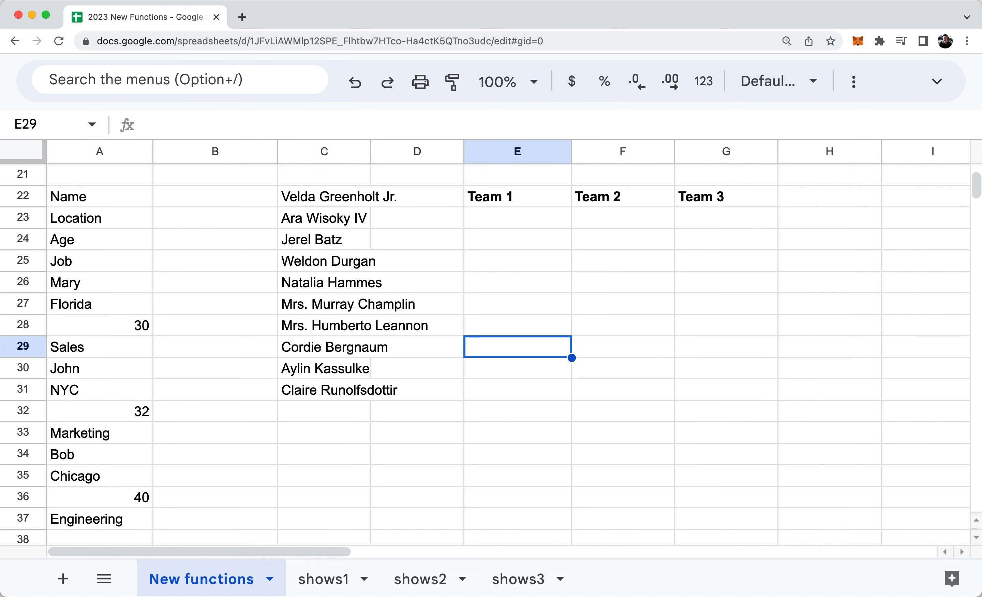
Examine the name list in C22:C31 and the empty area under the Team 1, Team 2 and Team 3 headings.
{"action": "scroll", "coordinate": [482, 355], "scroll_direction": "up", "scroll_amount": 2}
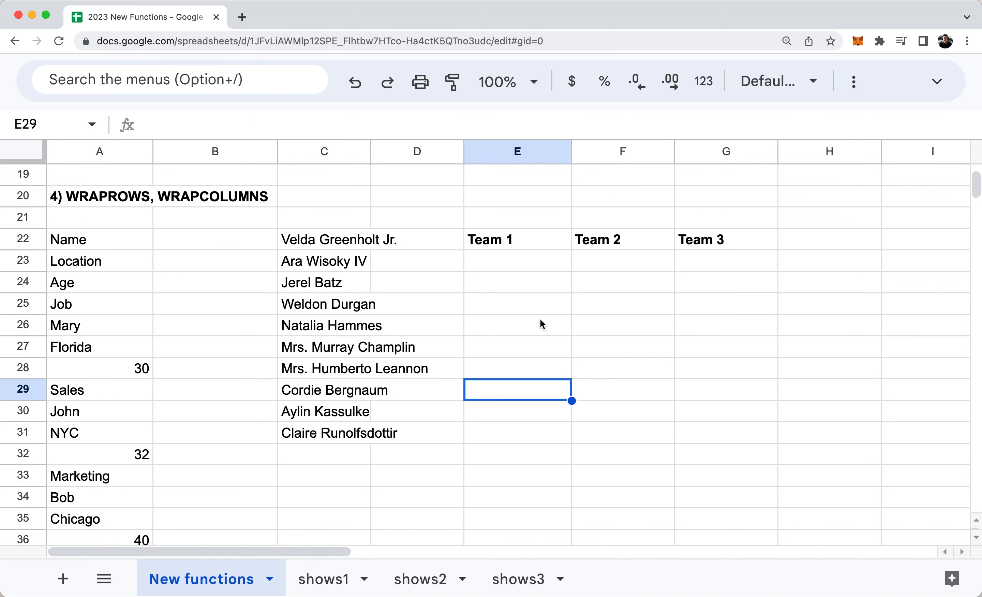
{"action": "left_click", "coordinate": [529, 261]}
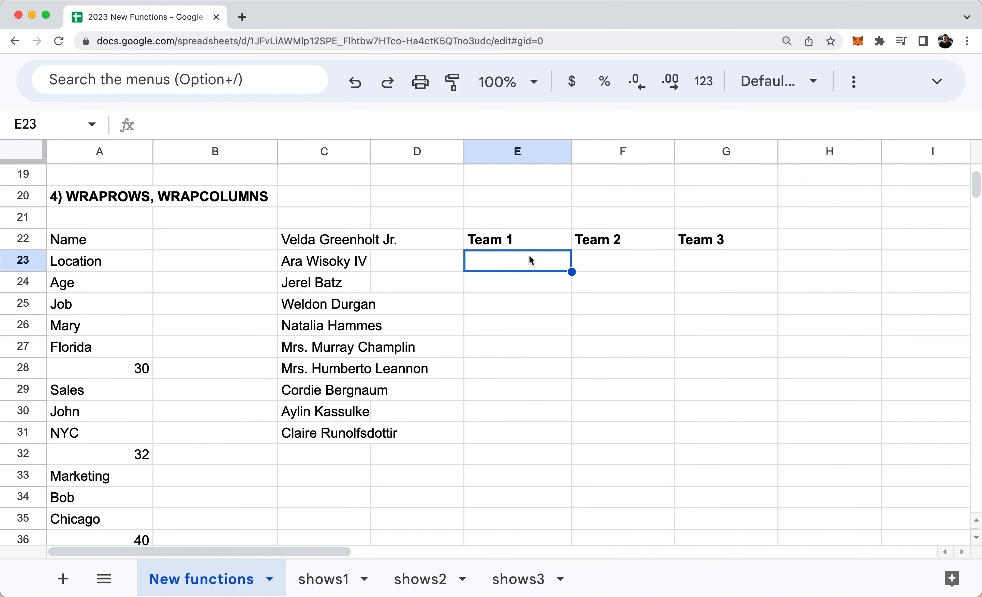
{"action": "left_click_drag", "start_coordinate": [359, 246], "coordinate": [333, 440]}
{"action": "left_click", "coordinate": [535, 270]}
{"action": "key", "text": "Left"}
{"action": "key", "text": "Left"}
{"action": "key", "text": "Left"}
{"action": "key", "text": "Right"}
{"action": "key", "text": "Up"}
{"action": "key", "text": "Down"}
{"action": "key", "text": "Down"}
{"action": "key", "text": "Down"}
{"action": "key", "text": "Down"}
{"action": "key", "text": "Right"}
{"action": "key", "text": "Up"}
{"action": "key", "text": "Up"}
{"action": "key", "text": "Up"}
{"action": "key", "text": "Up"}
{"action": "key", "text": "Up"}
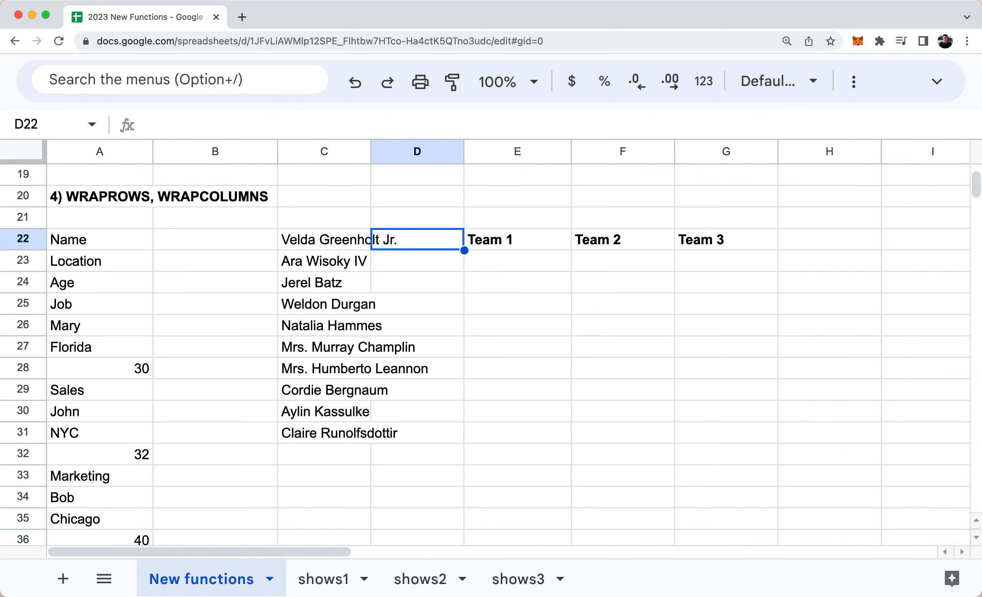
{"action": "key", "text": "Right"}
{"action": "key", "text": "Down"}
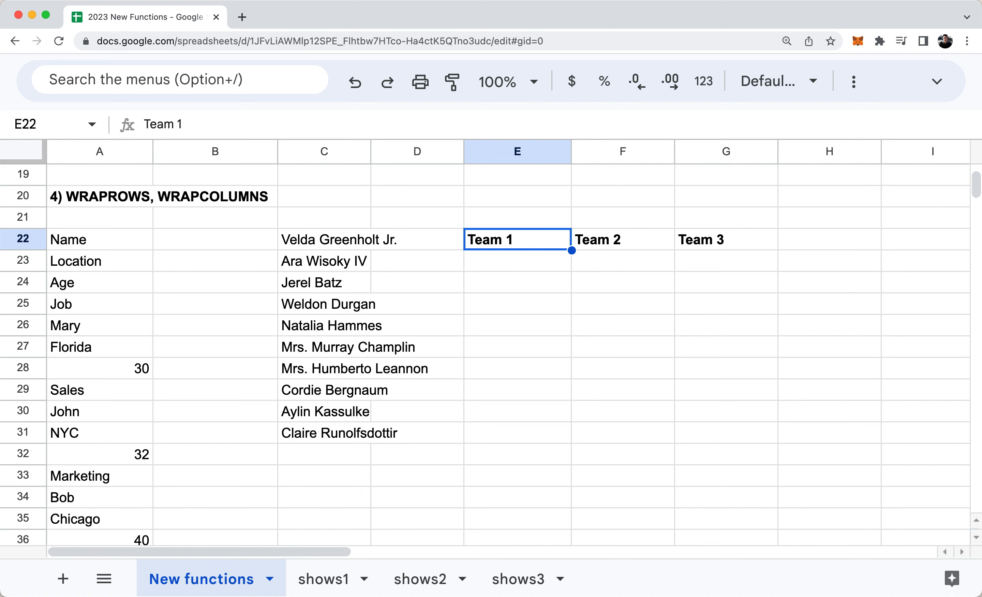
Review the Team 1, Team 2 and Team 3 headings, and select the name list in C22:C31.
{"action": "key", "text": "Right"}
{"action": "key", "text": "Right"}
{"action": "key", "text": "Left"}
{"action": "key", "text": "Left"}
{"action": "key", "text": "Left"}
{"action": "key", "text": "Left"}
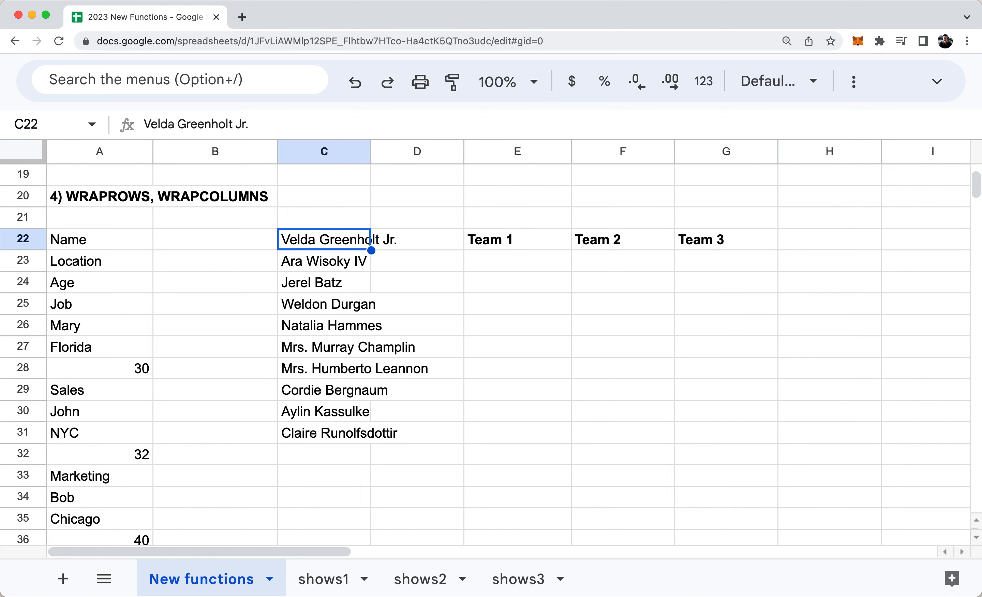
{"action": "key", "text": "super+shift+Down"}
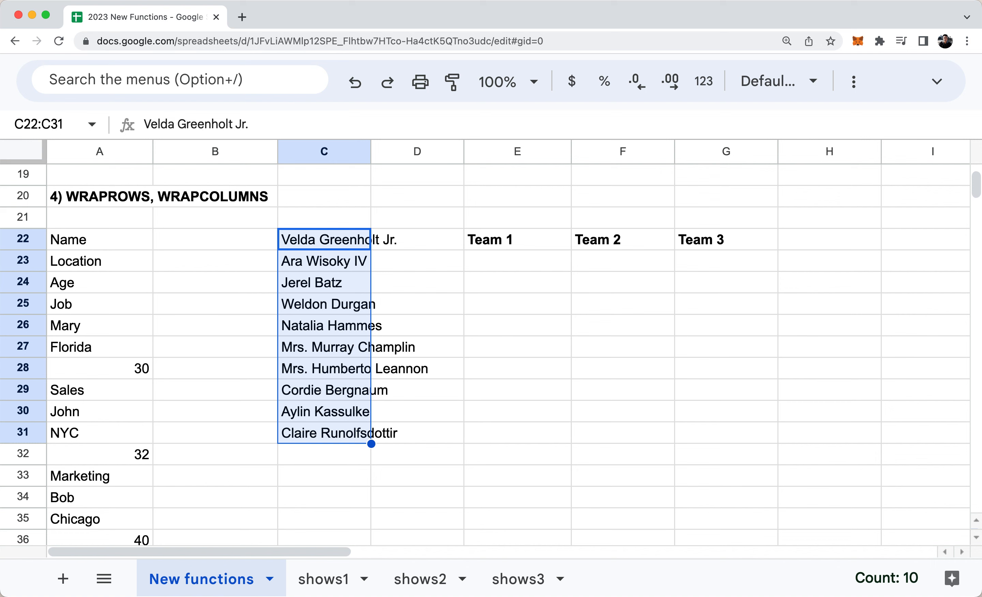
Wrap the name list into columns of three under the team headings with =wrapcols(C22:C31,3) in E23.
{"action": "key", "text": "Right"}
{"action": "key", "text": "Right"}
{"action": "key", "text": "Down"}
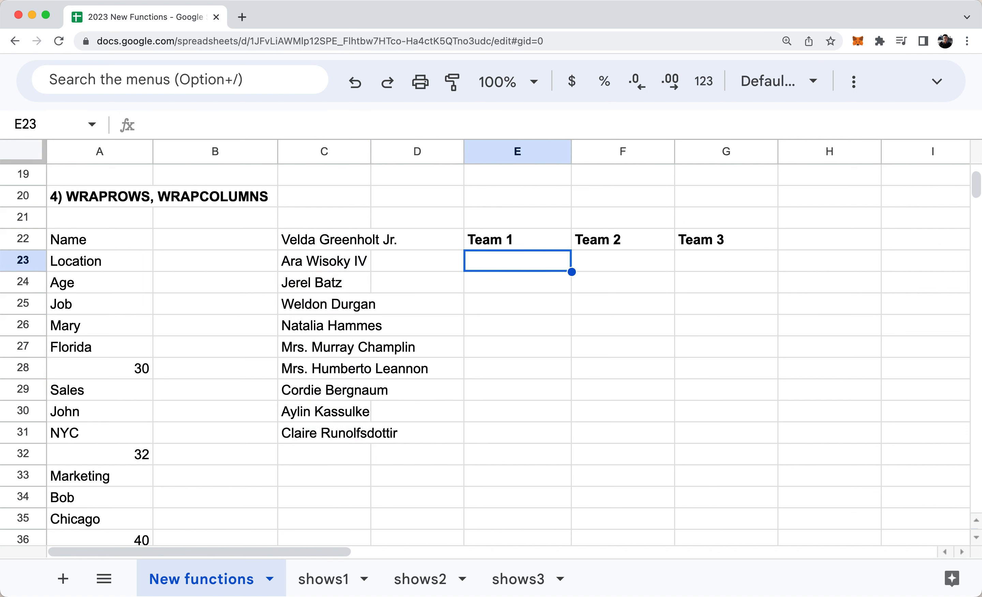
{"action": "type", "text": "=wrap"}
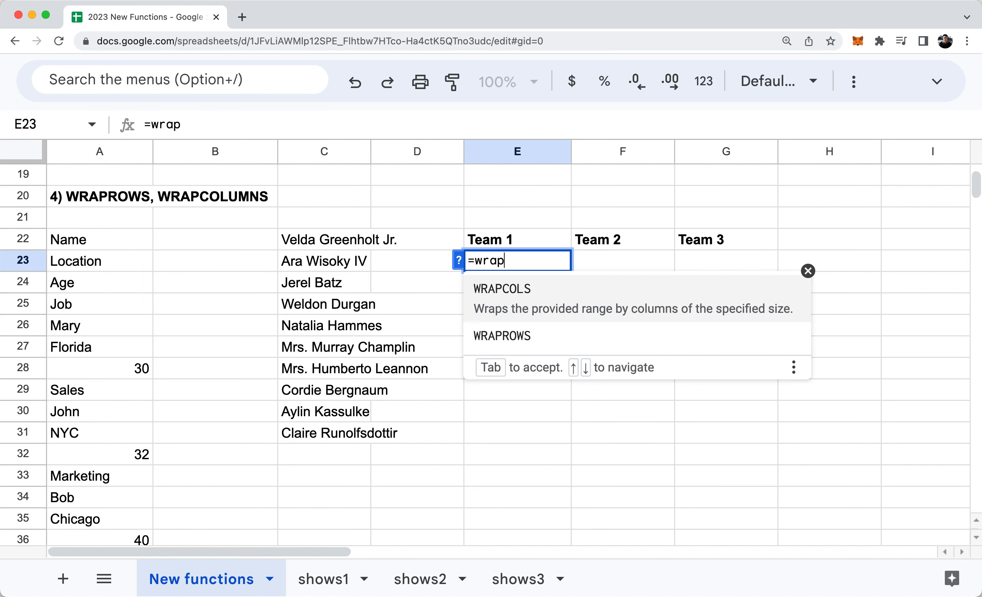
{"action": "type", "text": "cols("}
{"action": "key", "text": "Left"}
{"action": "key", "text": "Left"}
{"action": "key", "text": "Up"}
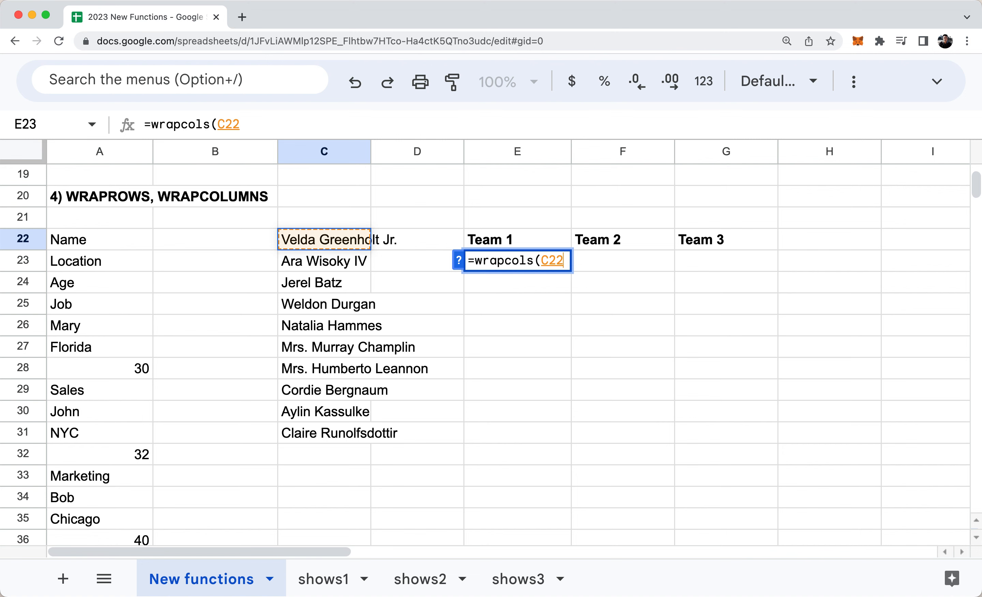
{"action": "key", "text": "ctrl+shift+Down"}
{"action": "type", "text": ",3"}
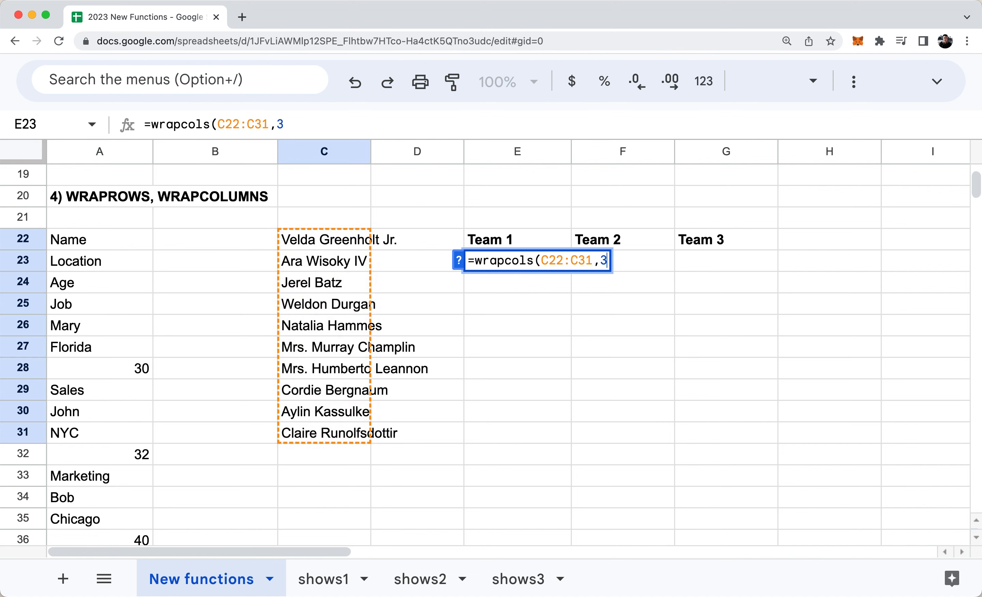
{"action": "type", "text": ")"}
{"action": "key", "text": "Return"}
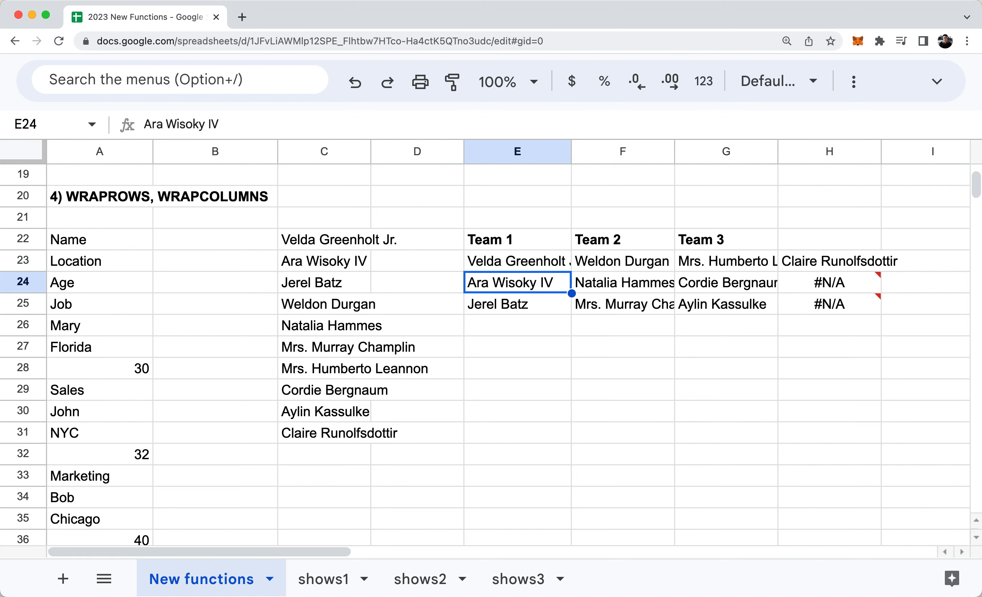
Change the wrap count in the E23 WRAPCOLS formula to 4.
{"action": "key", "text": "Up"}
{"action": "key", "text": "Return"}
{"action": "key", "text": "Left"}
{"action": "key", "text": "BackSpace"}
{"action": "type", "text": "4"}
{"action": "key", "text": "Return"}
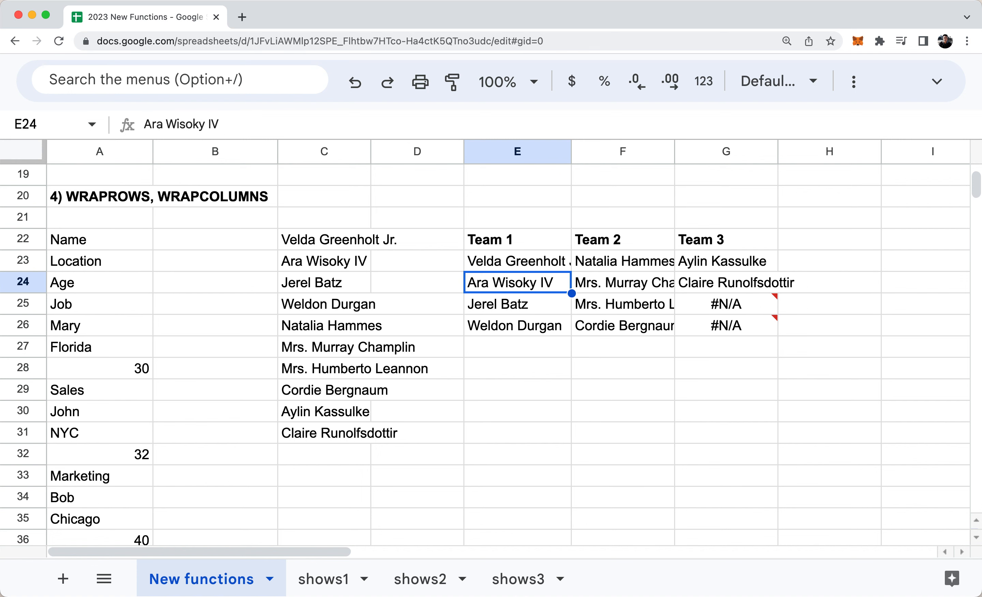
Inspect the WRAPCOLS formula in E23 without changing it, and check the first entry under Team 2.
{"action": "key", "text": "Left"}
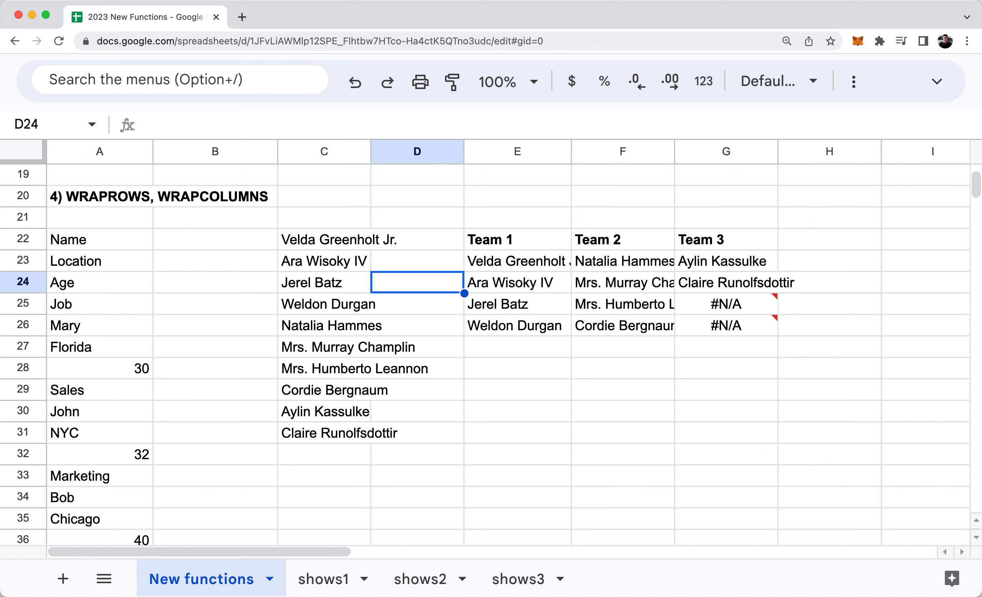
{"action": "key", "text": "Right"}
{"action": "key", "text": "Up"}
{"action": "key", "text": "Return"}
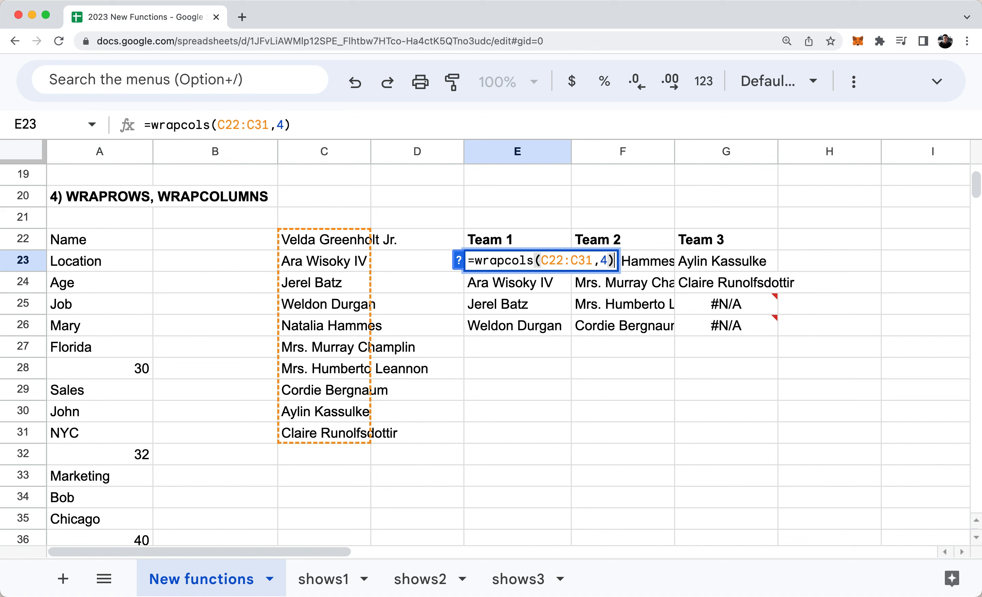
{"action": "key", "text": "Escape"}
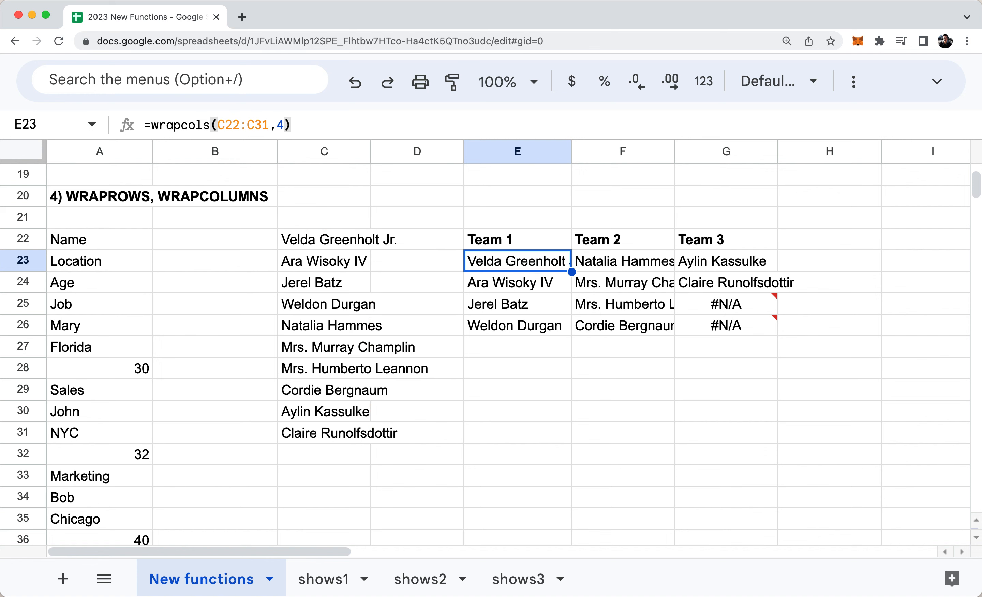
{"action": "key", "text": "Return"}
{"action": "key", "text": "Escape"}
{"action": "key", "text": "Right"}
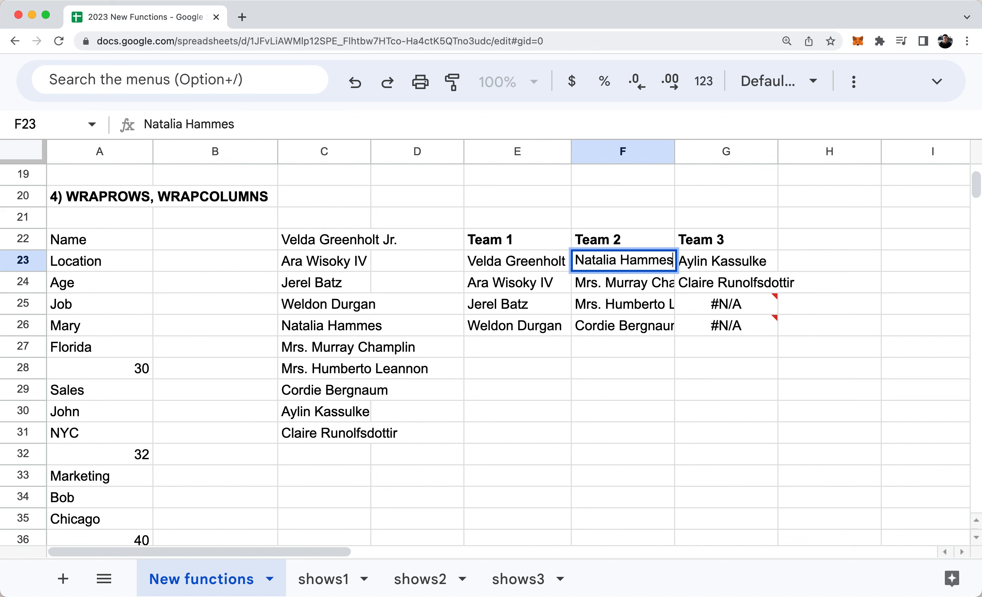
{"action": "key", "text": "Up"}
{"action": "key", "text": "Down"}
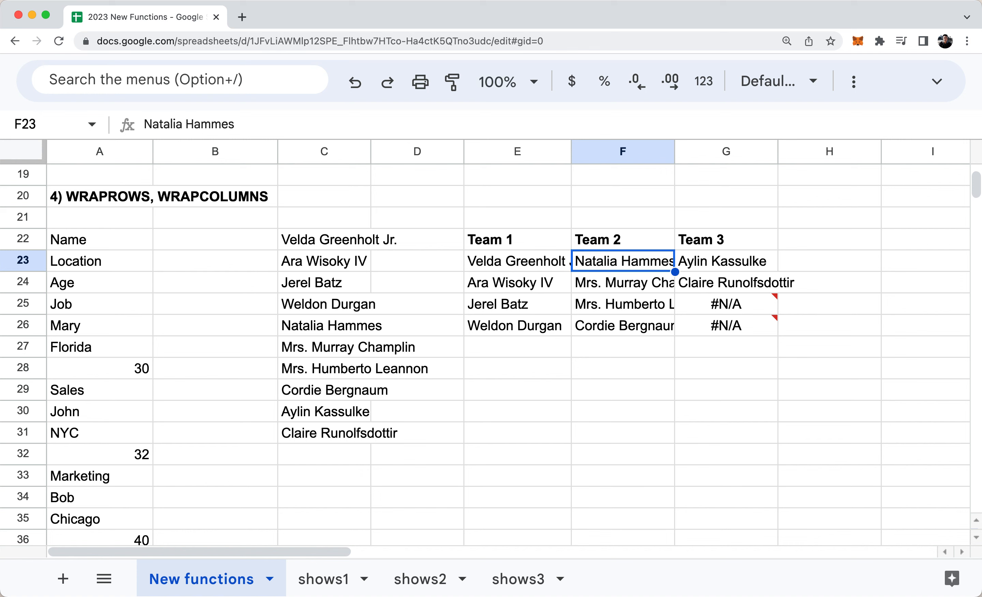
Examine the #N/A cells G25 and G26 under Team 3, including the error note.
{"action": "key", "text": "Right"}
{"action": "key", "text": "Down"}
{"action": "key", "text": "Down"}
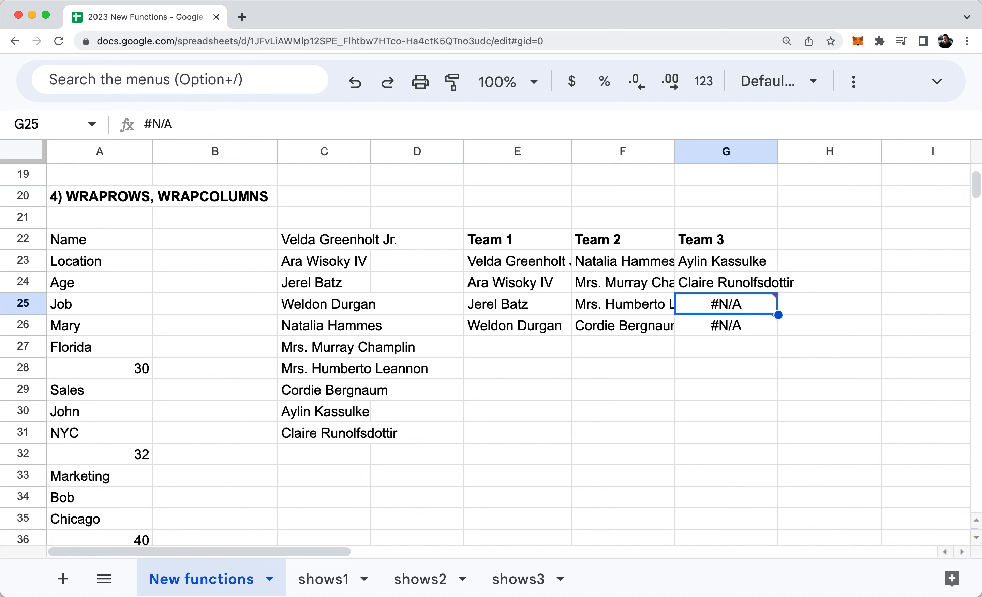
{"action": "key", "text": "Down"}
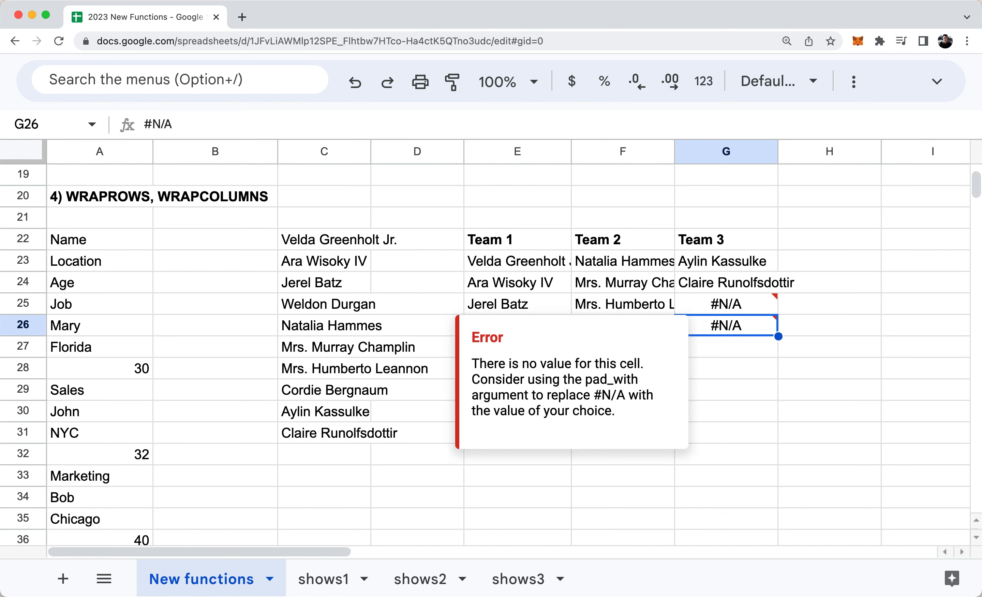
{"action": "key", "text": "Up"}
{"action": "key", "text": "Left"}
{"action": "key", "text": "Left"}
{"action": "key", "text": "Left"}
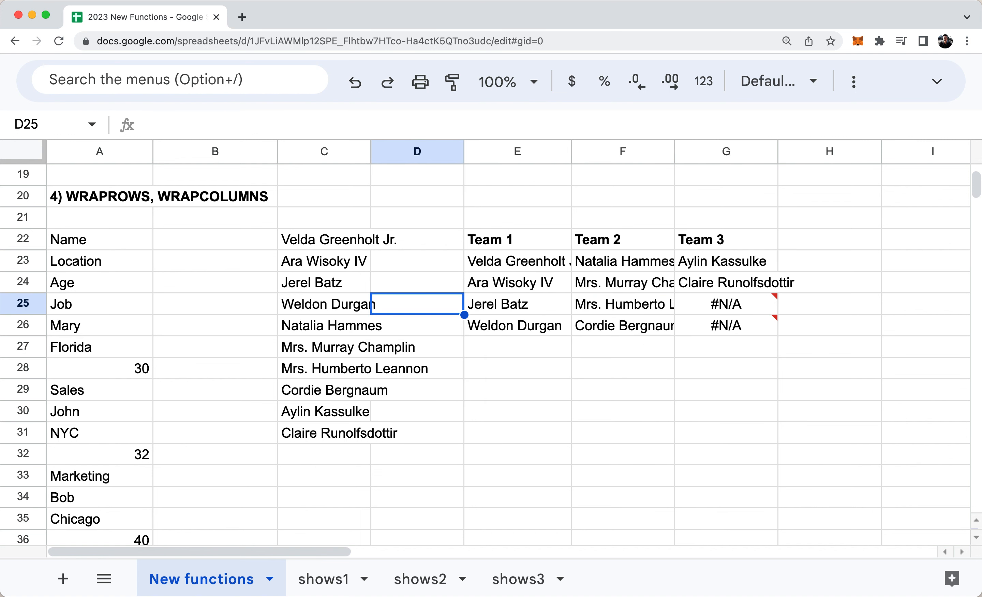
Add "No Name" as the padding value, making the E23 formula =wrapcols(C22:C31,4,"No Name").
{"action": "key", "text": "Right"}
{"action": "key", "text": "Up"}
{"action": "key", "text": "Up"}
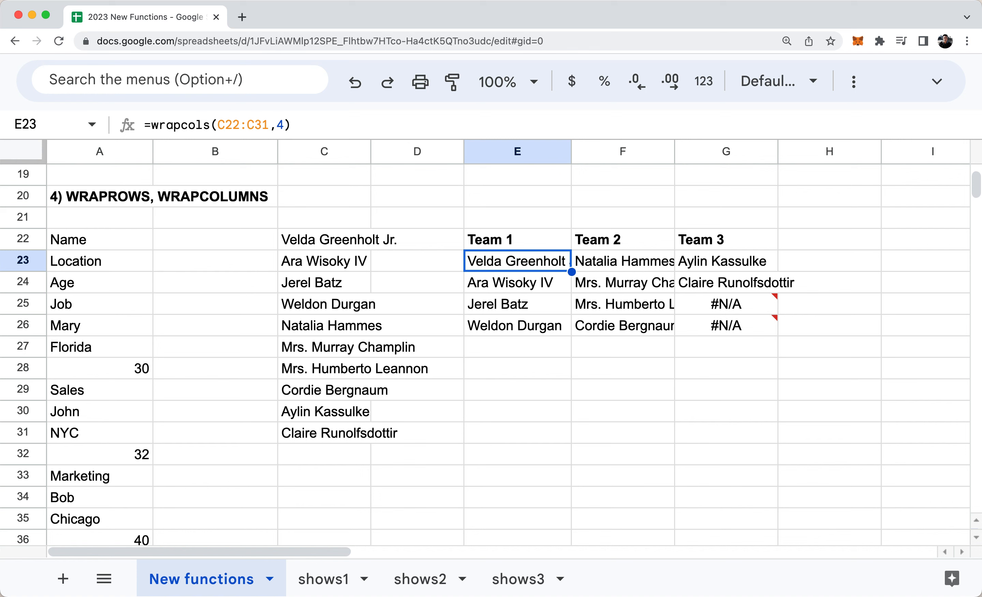
{"action": "key", "text": "Return"}
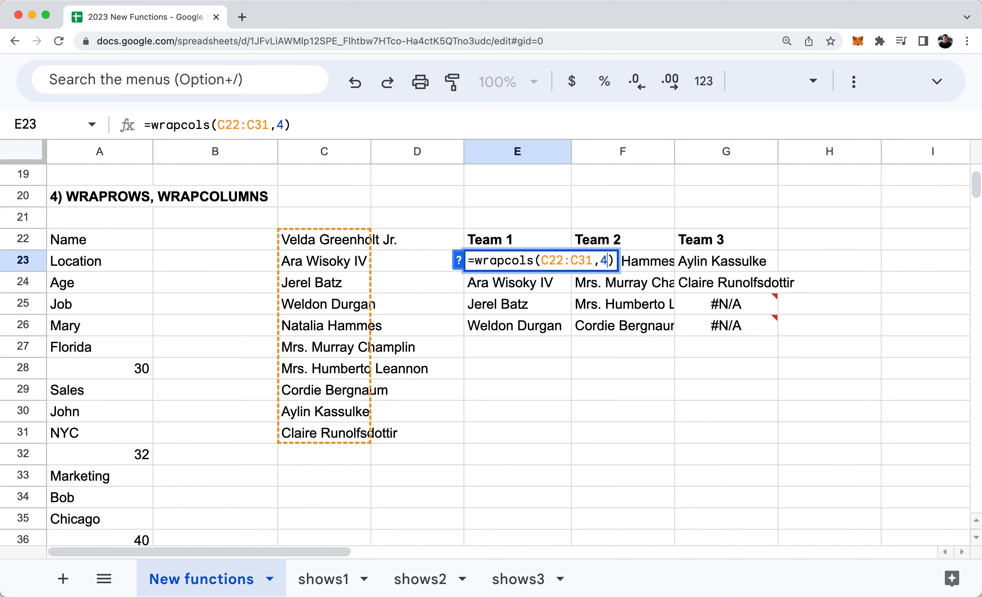
{"action": "type", "text": ",\""}
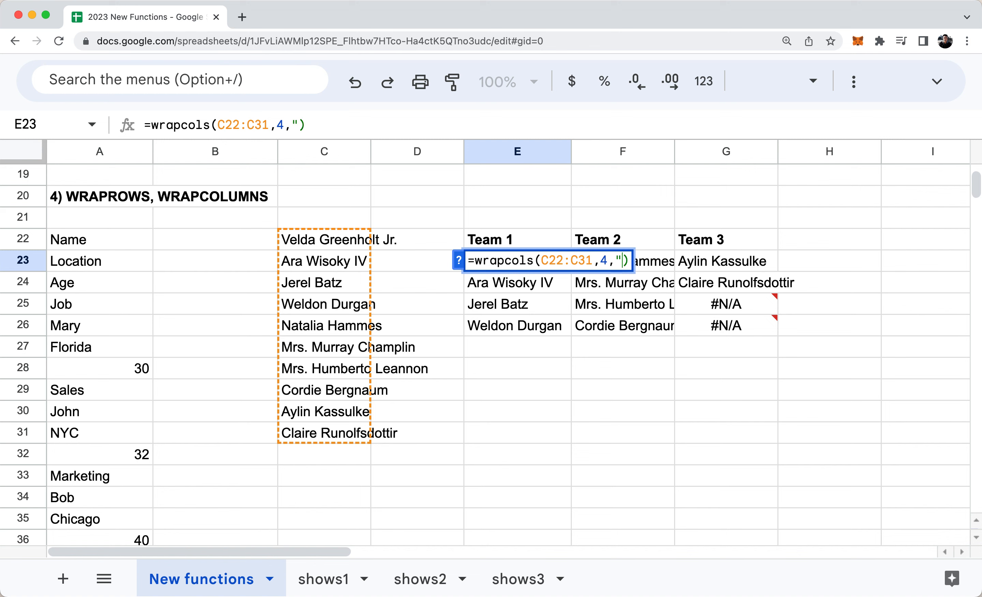
{"action": "type", "text": "No Name\""}
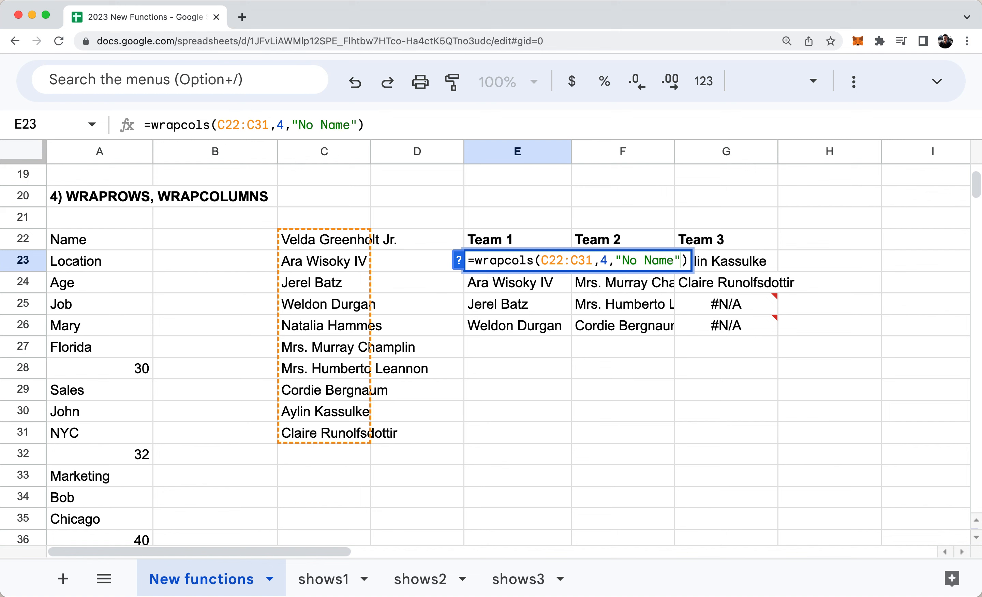
{"action": "key", "text": "Return"}
Check the wrapped entries and the padded cells in the Team 3 column.
{"action": "key", "text": "Right"}
{"action": "key", "text": "Right"}
{"action": "key", "text": "Down"}
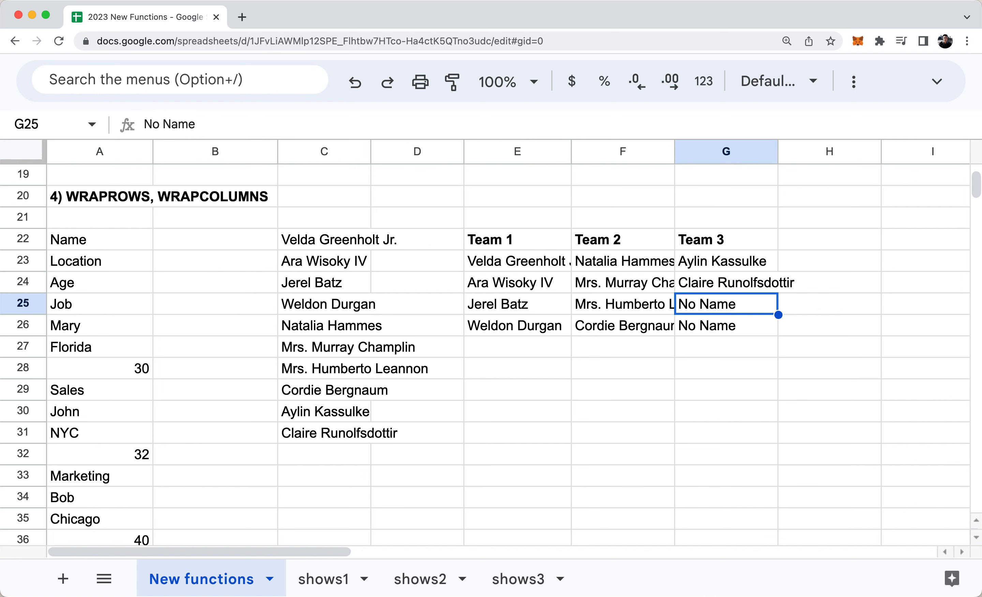
{"action": "key", "text": "Up"}
{"action": "key", "text": "Up"}
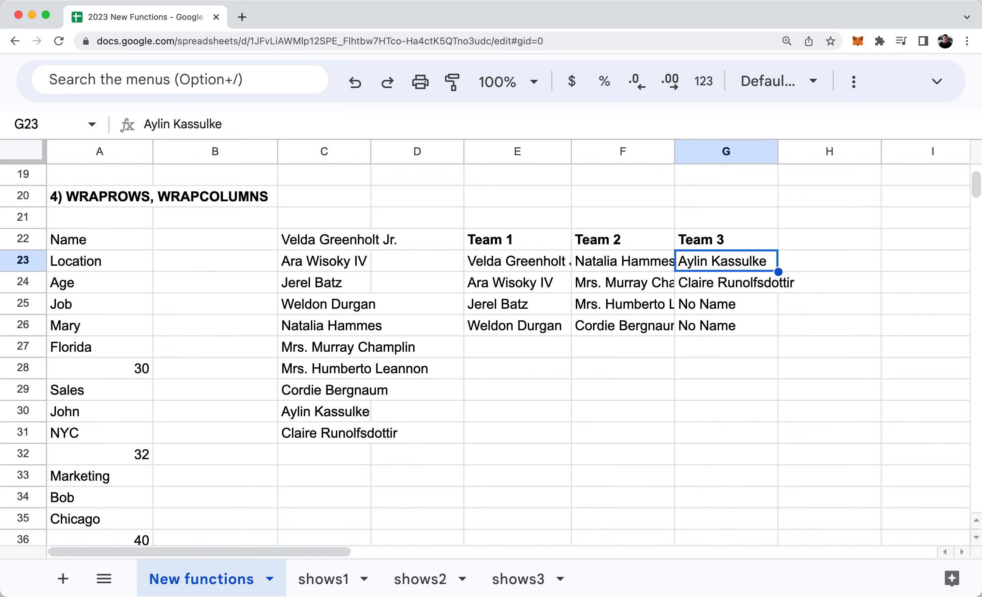
{"action": "key", "text": "Down"}
{"action": "key", "text": "Down"}
Replace the padding text in the E23 WRAPCOLS formula with an empty string "", and select G25:G26 to check them.
{"action": "key", "text": "Left"}
{"action": "key", "text": "Left"}
{"action": "key", "text": "Up"}
{"action": "key", "text": "Up"}
{"action": "key", "text": "Return"}
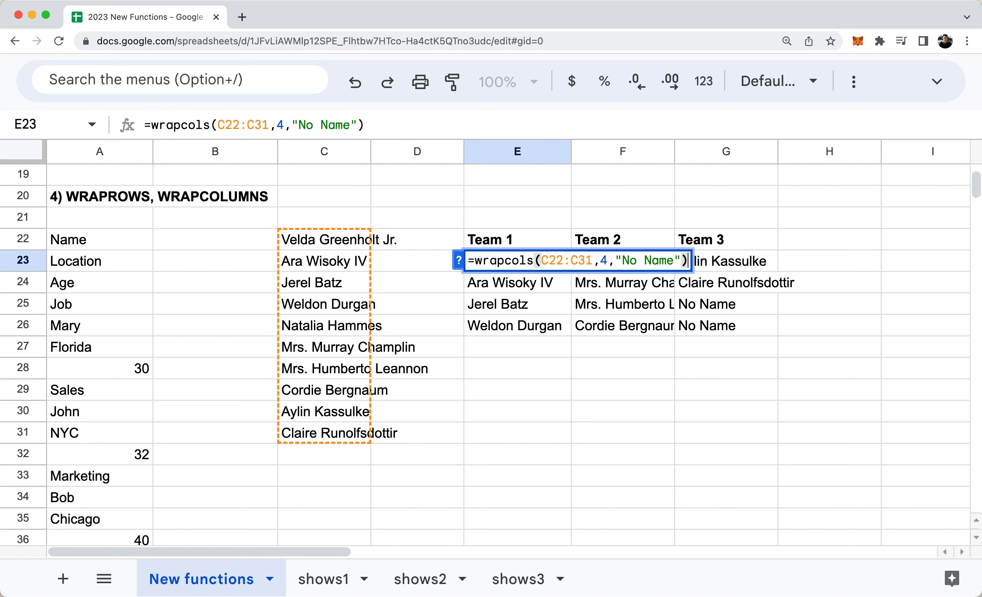
{"action": "key", "text": "Left"}
{"action": "key", "text": "Left"}
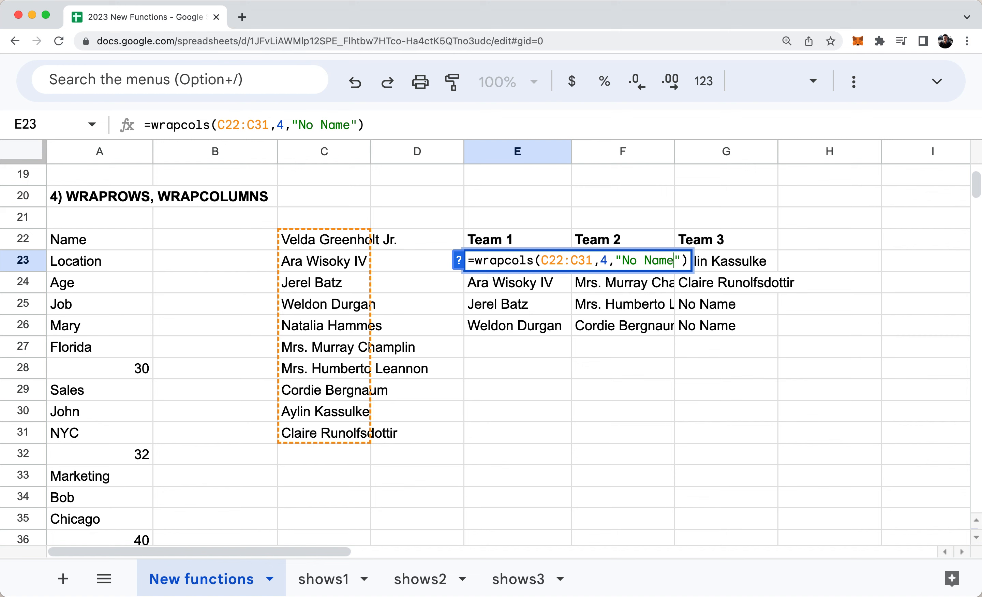
{"action": "key", "text": "shift+Left"}
{"action": "key", "text": "shift+Left"}
{"action": "key", "text": "shift+Left"}
{"action": "key", "text": "shift+Left"}
{"action": "key", "text": "shift+Left"}
{"action": "key", "text": "shift+Left"}
{"action": "key", "text": "shift+Left"}
{"action": "key", "text": "BackSpace"}
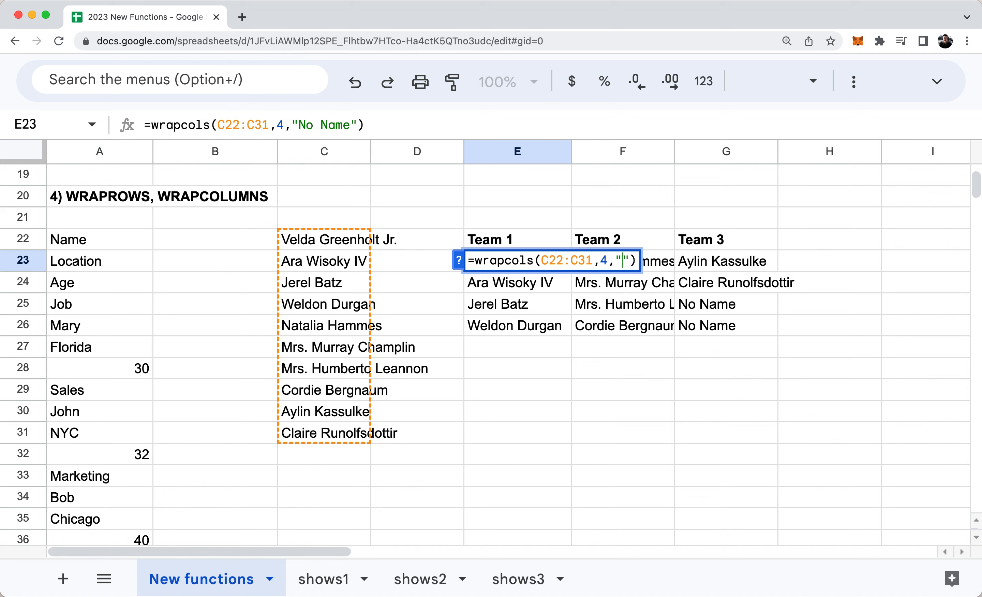
{"action": "key", "text": "Return"}
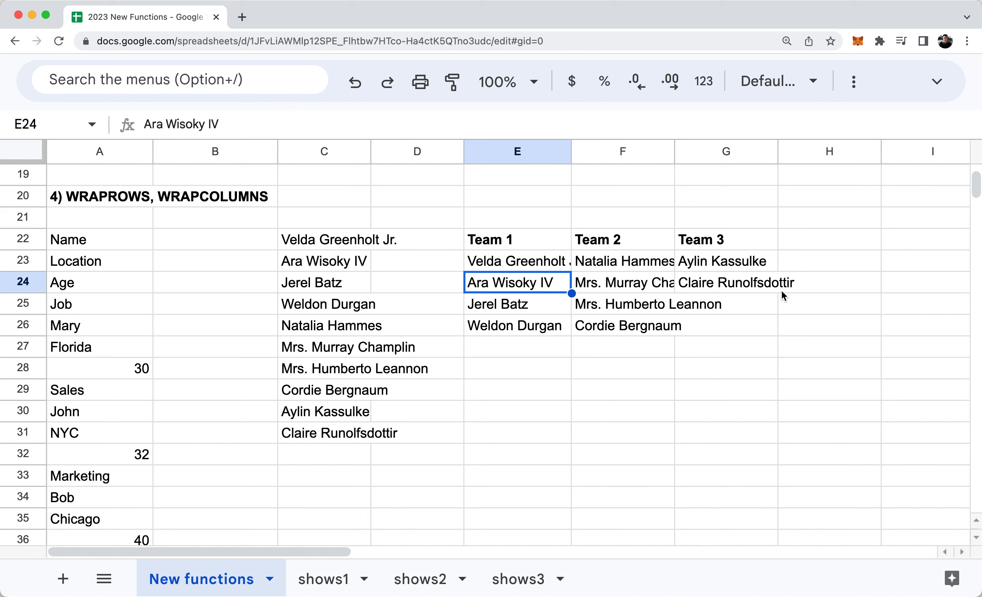
{"action": "left_click", "coordinate": [733, 311]}
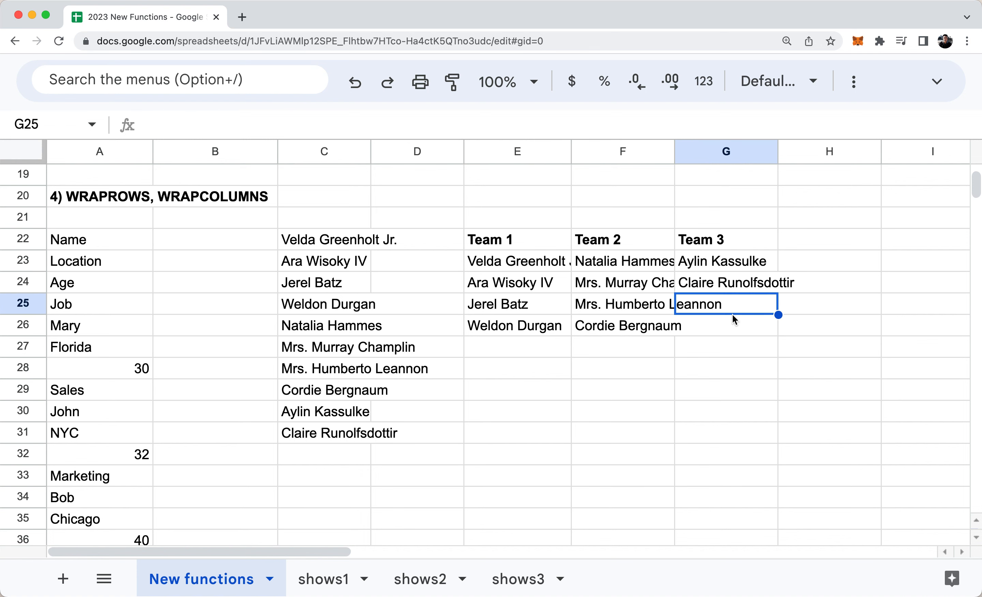
{"action": "left_click_drag", "start_coordinate": [735, 313], "coordinate": [732, 329]}
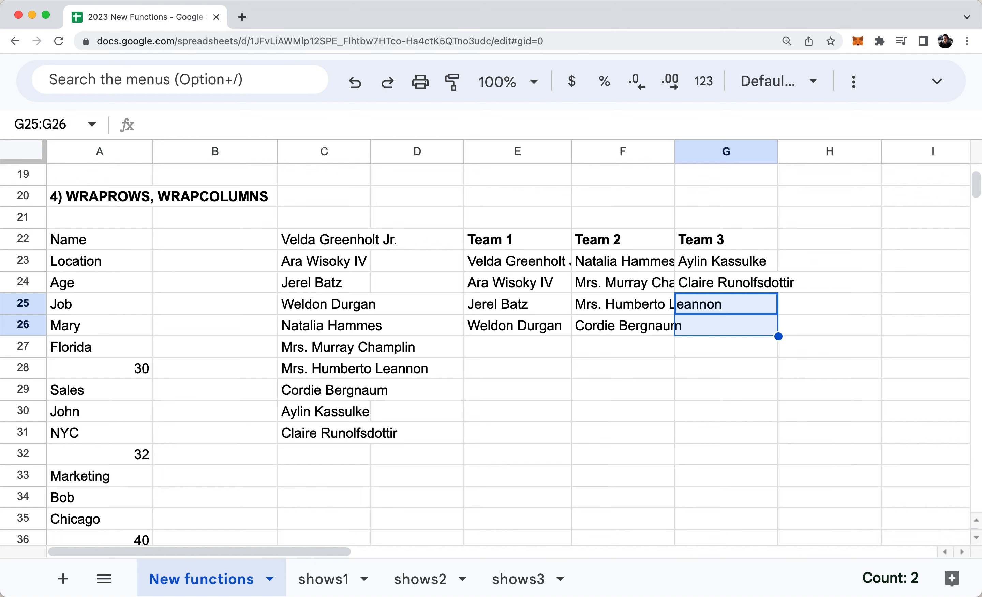
Go to the section heading "5) VSTACK, HSTACK" in A39.
{"action": "left_click", "coordinate": [103, 298]}
{"action": "scroll", "coordinate": [110, 296], "scroll_direction": "down", "scroll_amount": 5}
{"action": "scroll", "coordinate": [110, 299], "scroll_direction": "down", "scroll_amount": 5}
{"action": "scroll", "coordinate": [110, 299], "scroll_direction": "up", "scroll_amount": 4}
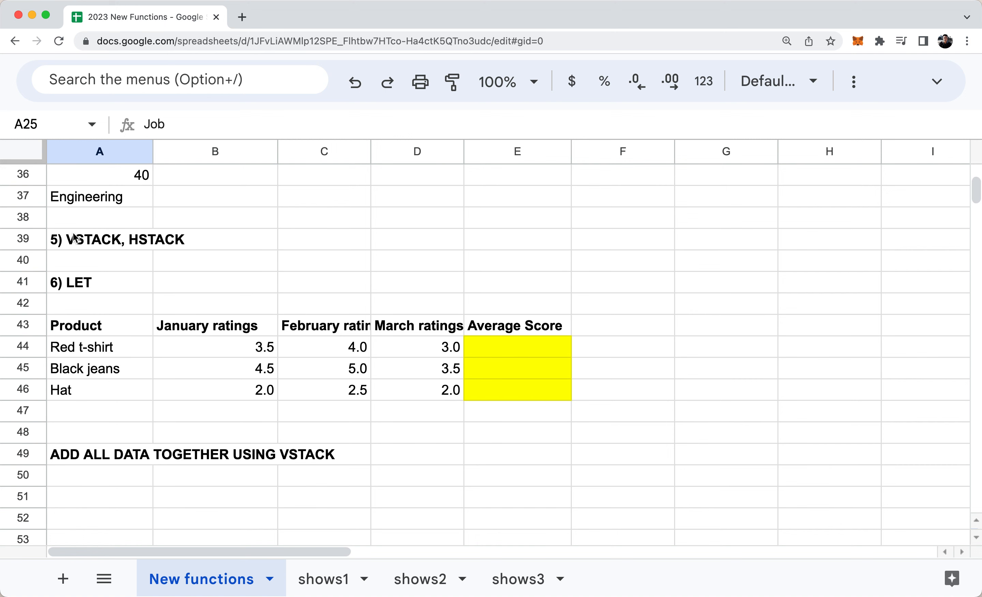
{"action": "left_click", "coordinate": [74, 240]}
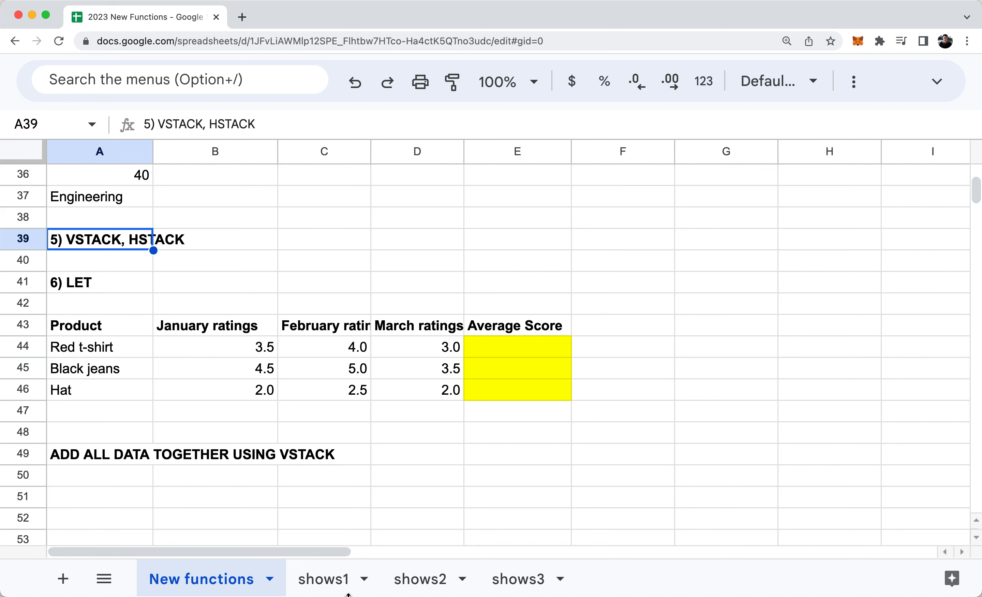
Open the shows1 sheet and examine its column headers and rows of show data, starting from show_id.
{"action": "left_click", "coordinate": [340, 582]}
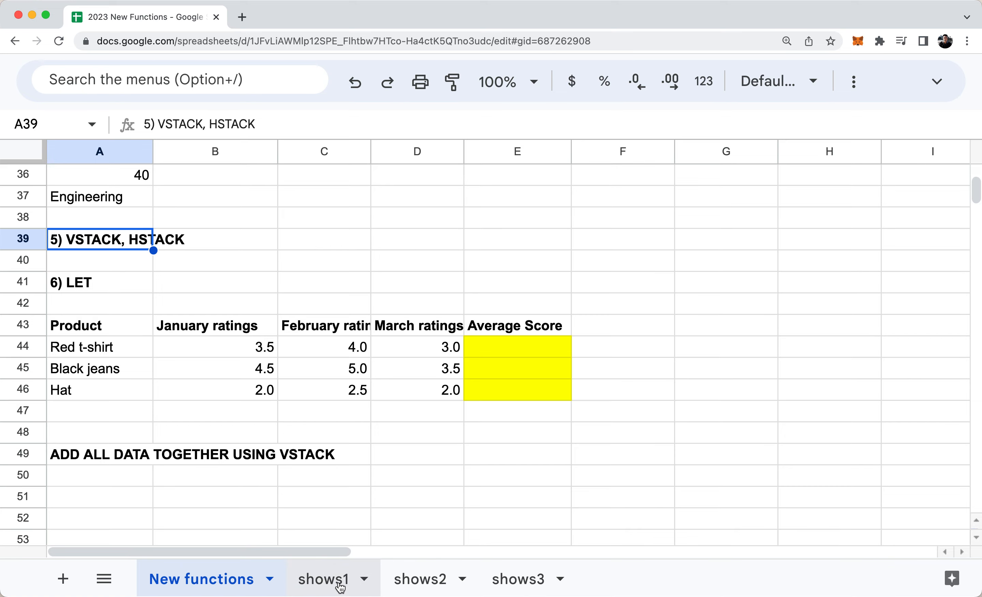
{"action": "left_click", "coordinate": [364, 484]}
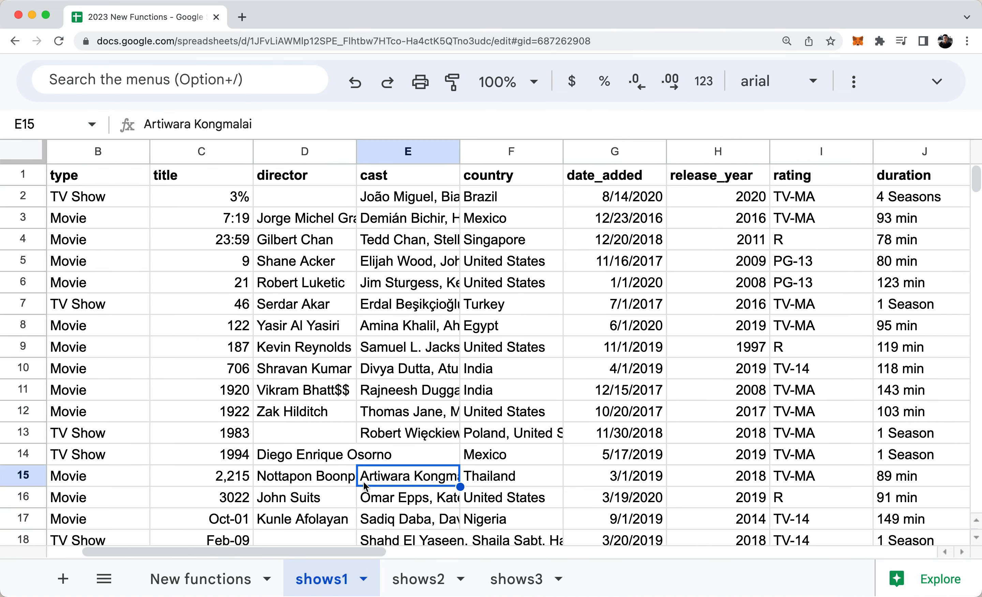
{"action": "left_click", "coordinate": [155, 290]}
{"action": "scroll", "coordinate": [155, 292], "scroll_direction": "left", "scroll_amount": 2}
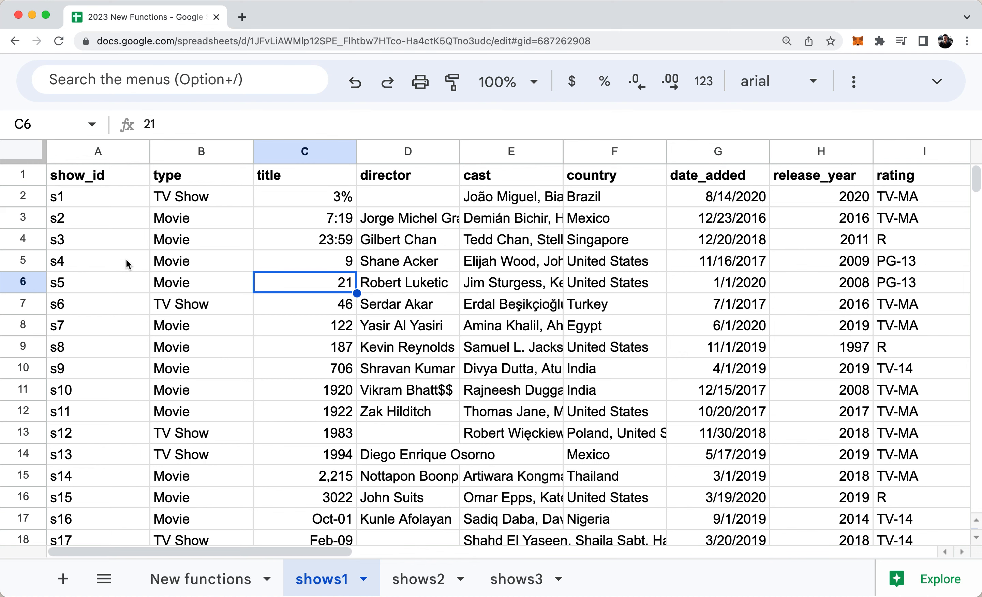
{"action": "left_click", "coordinate": [199, 181]}
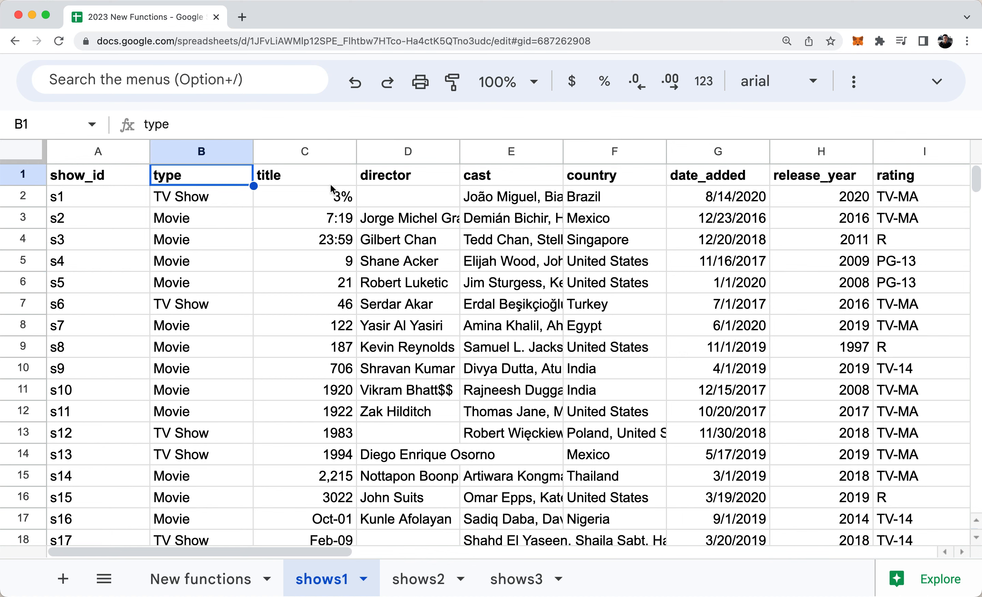
{"action": "left_click", "coordinate": [430, 179]}
{"action": "left_click", "coordinate": [118, 181]}
{"action": "scroll", "coordinate": [119, 180], "scroll_direction": "down", "scroll_amount": 1}
{"action": "scroll", "coordinate": [119, 179], "scroll_direction": "up", "scroll_amount": 1}
{"action": "scroll", "coordinate": [119, 180], "scroll_direction": "down", "scroll_amount": 3}
{"action": "scroll", "coordinate": [119, 180], "scroll_direction": "up", "scroll_amount": 3}
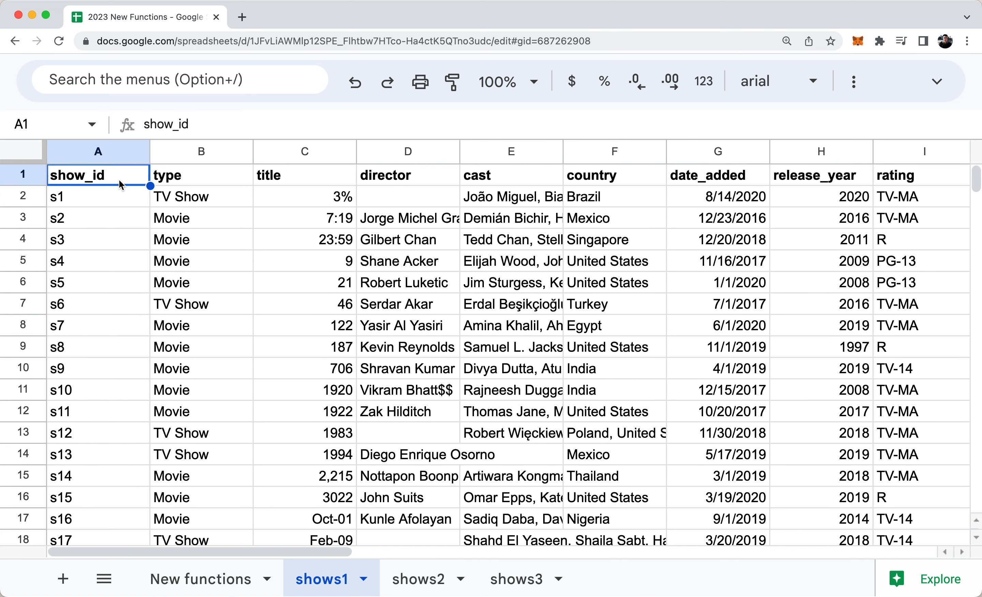
Open the shows2 sheet and examine its column headers and show rows, starting from A2.
{"action": "left_click", "coordinate": [448, 579]}
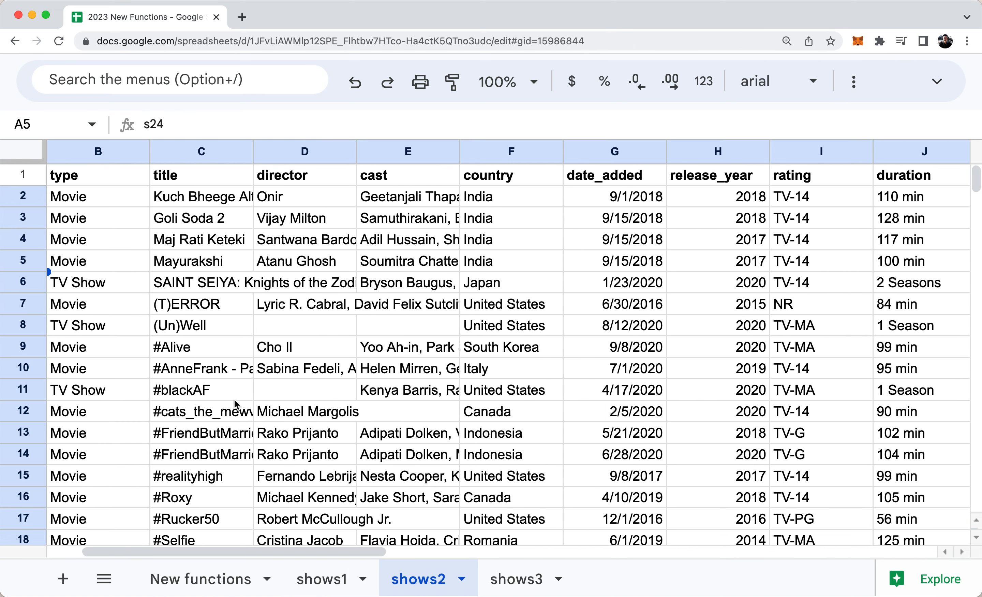
{"action": "left_click", "coordinate": [202, 347]}
{"action": "scroll", "coordinate": [207, 350], "scroll_direction": "left", "scroll_amount": 2}
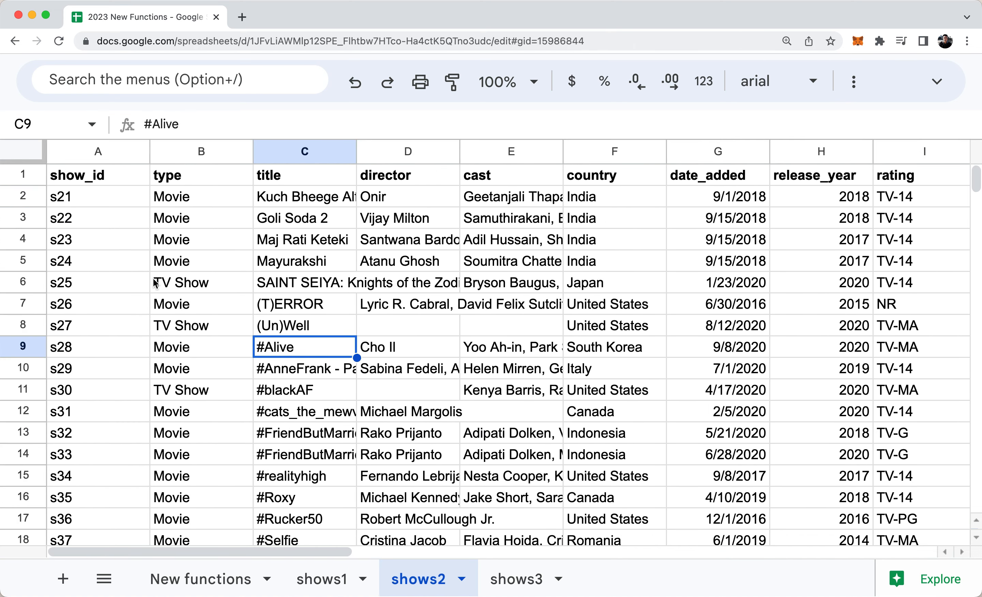
{"action": "left_click", "coordinate": [121, 197]}
{"action": "scroll", "coordinate": [122, 197], "scroll_direction": "down", "scroll_amount": 4}
{"action": "scroll", "coordinate": [122, 197], "scroll_direction": "up", "scroll_amount": 4}
Open the shows3 sheet and examine its show rows, starting from A2.
{"action": "left_click", "coordinate": [507, 582]}
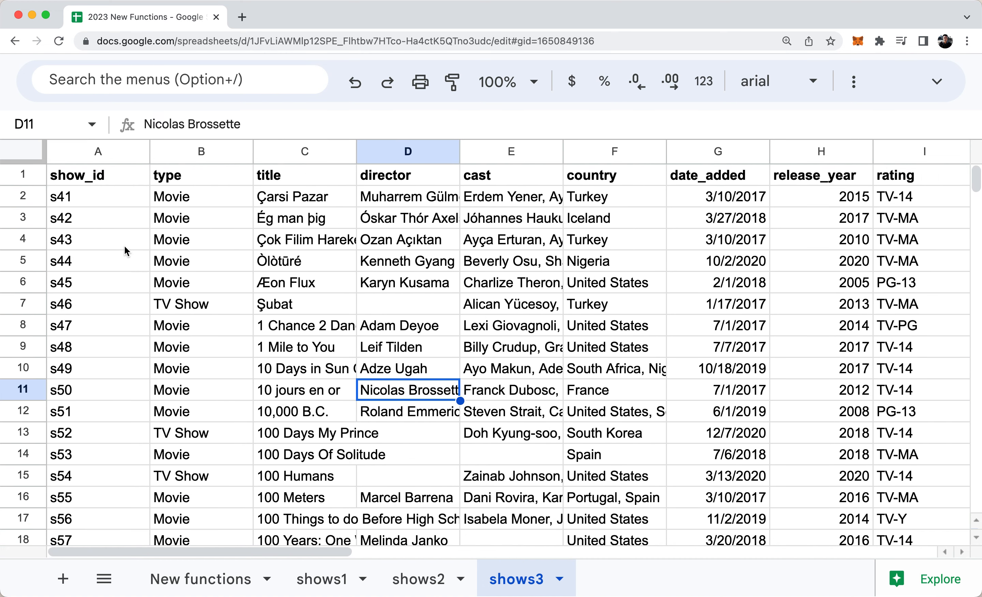
{"action": "left_click", "coordinate": [117, 201]}
{"action": "scroll", "coordinate": [118, 207], "scroll_direction": "down", "scroll_amount": 4}
{"action": "scroll", "coordinate": [117, 206], "scroll_direction": "up", "scroll_amount": 4}
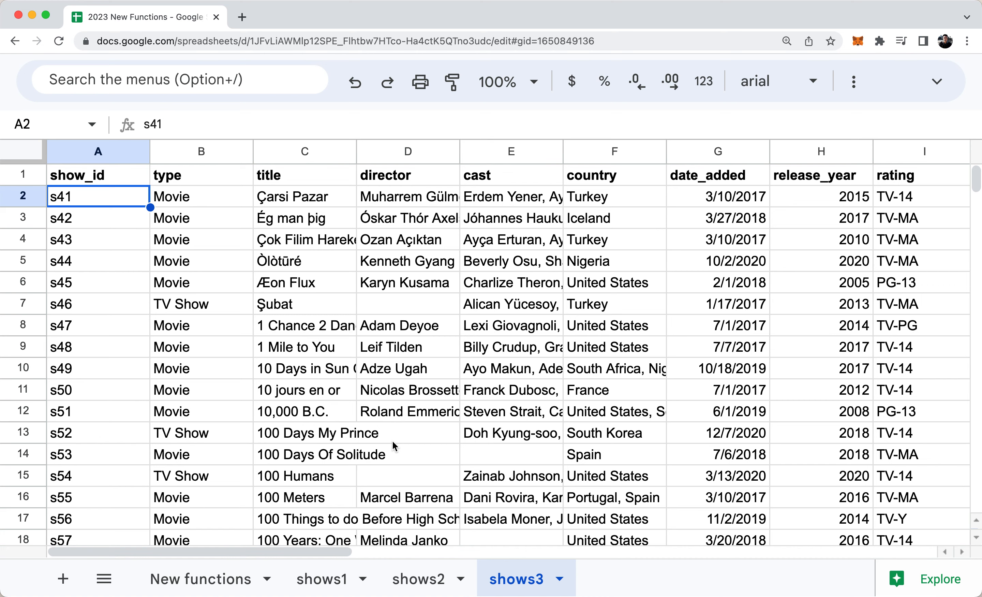
Compare the column layouts of the shows1, shows2 and shows3 sheets, ending on shows1.
{"action": "left_click", "coordinate": [323, 580]}
{"action": "left_click", "coordinate": [433, 587]}
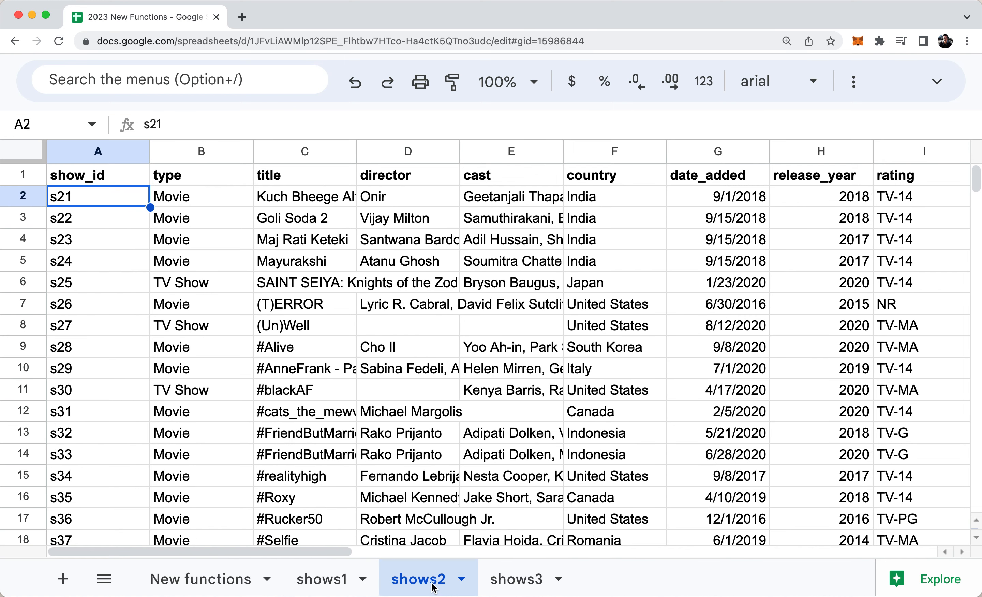
{"action": "left_click", "coordinate": [549, 591]}
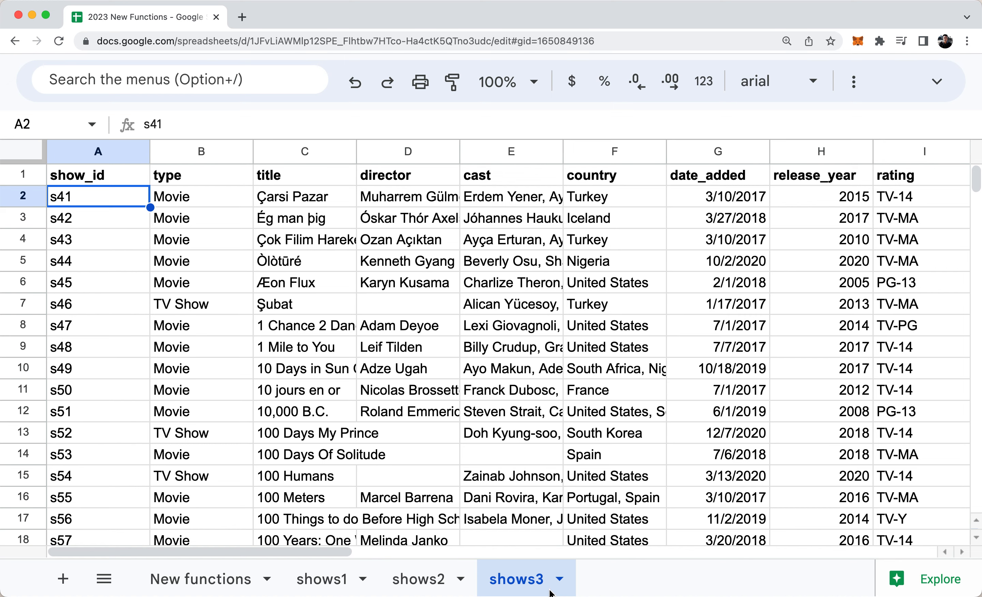
{"action": "left_click", "coordinate": [334, 571]}
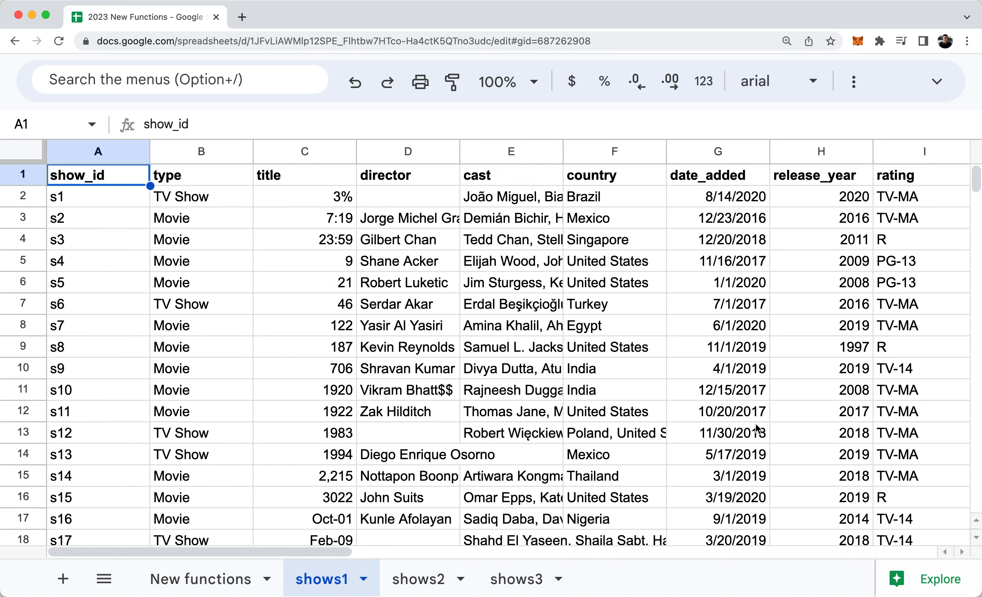
Return to the New functions sheet and select cell A50 under the heading "ADD ALL DATA TOGETHER USING VSTACK".
{"action": "left_click", "coordinate": [250, 575]}
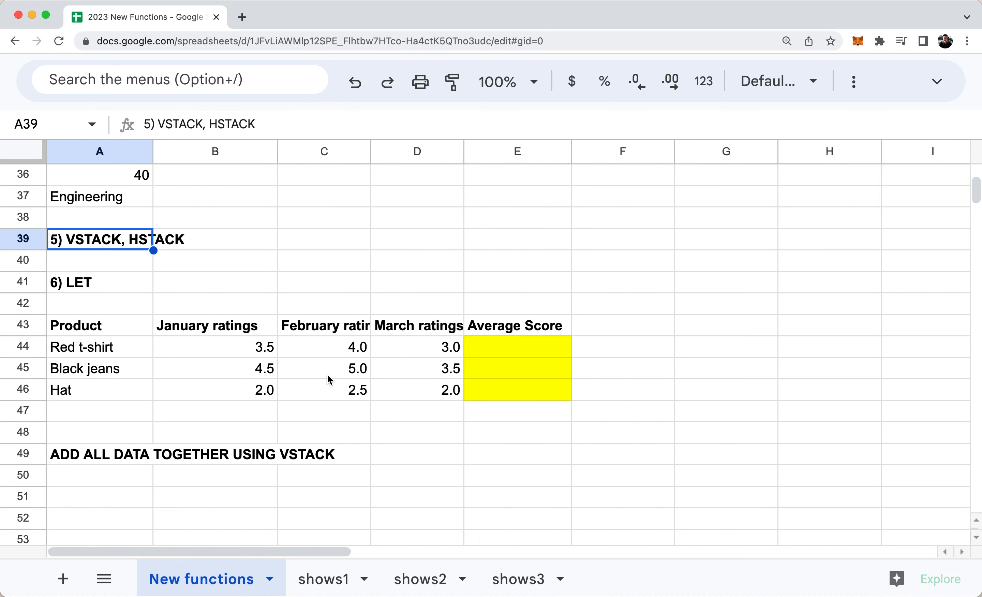
{"action": "left_click", "coordinate": [112, 475]}
{"action": "key", "text": "Down"}
{"action": "key", "text": "Down"}
{"action": "key", "text": "Down"}
{"action": "key", "text": "Down"}
{"action": "key", "text": "Down"}
{"action": "key", "text": "Down"}
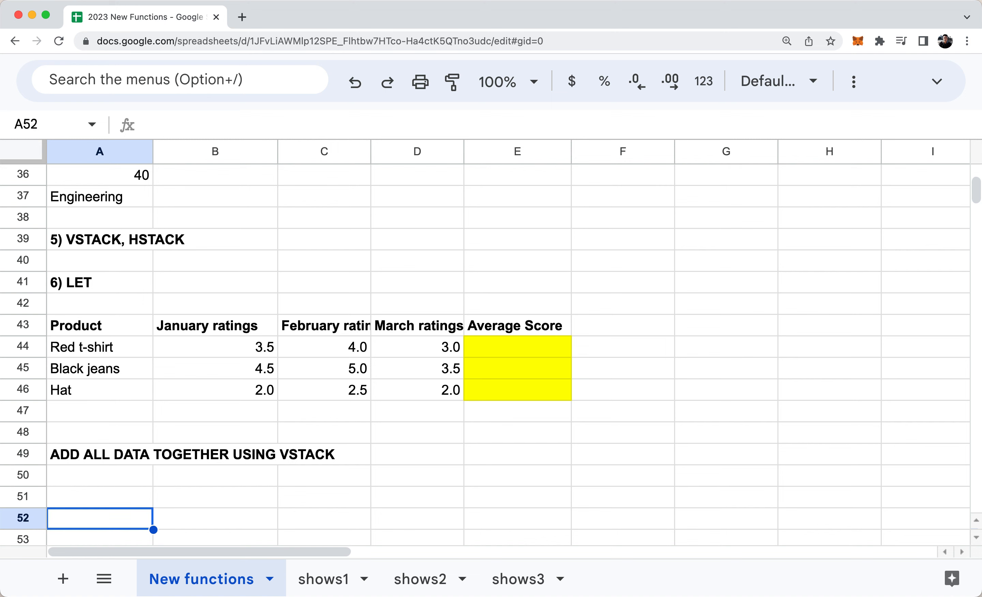
{"action": "key", "text": "Up"}
{"action": "key", "text": "Up"}
{"action": "key", "text": "Up"}
{"action": "key", "text": "Up"}
{"action": "key", "text": "Up"}
{"action": "key", "text": "Up"}
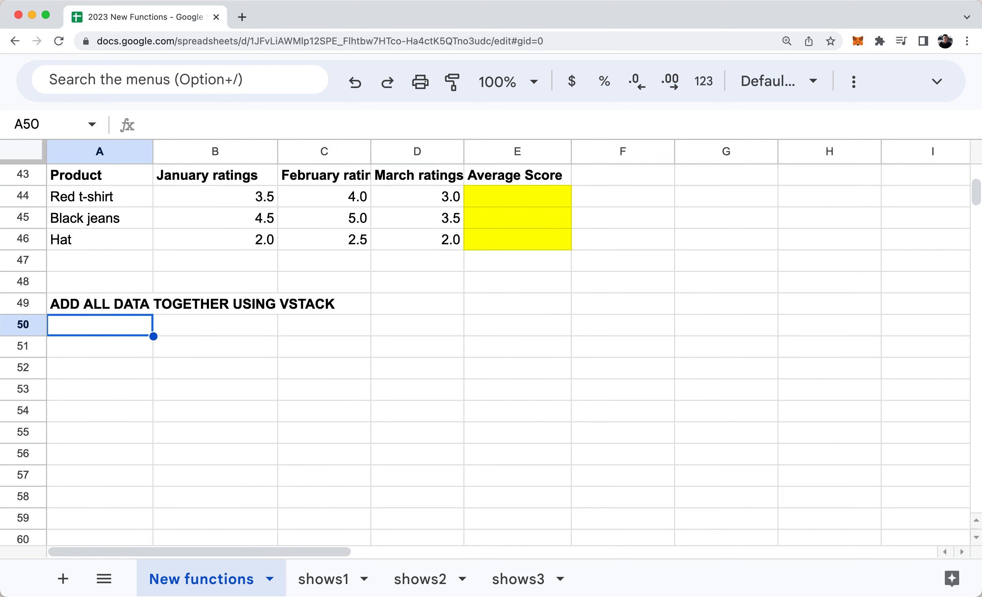
Start a VSTACK formula in A50 with the full shows1 table including its headers, shows1!A1:K21, as the first range.
{"action": "type", "text": "=vstac"}
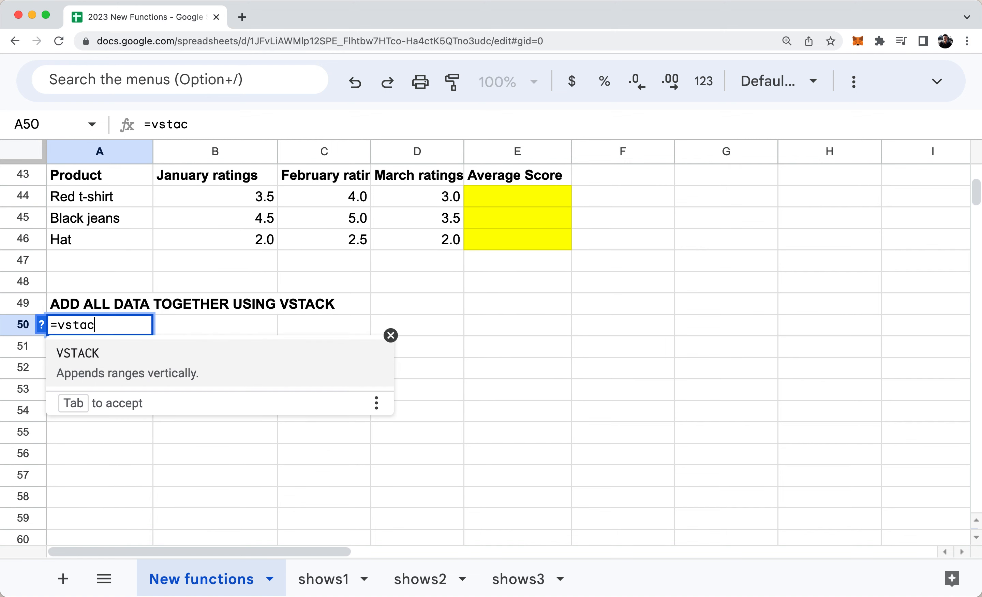
{"action": "type", "text": "k("}
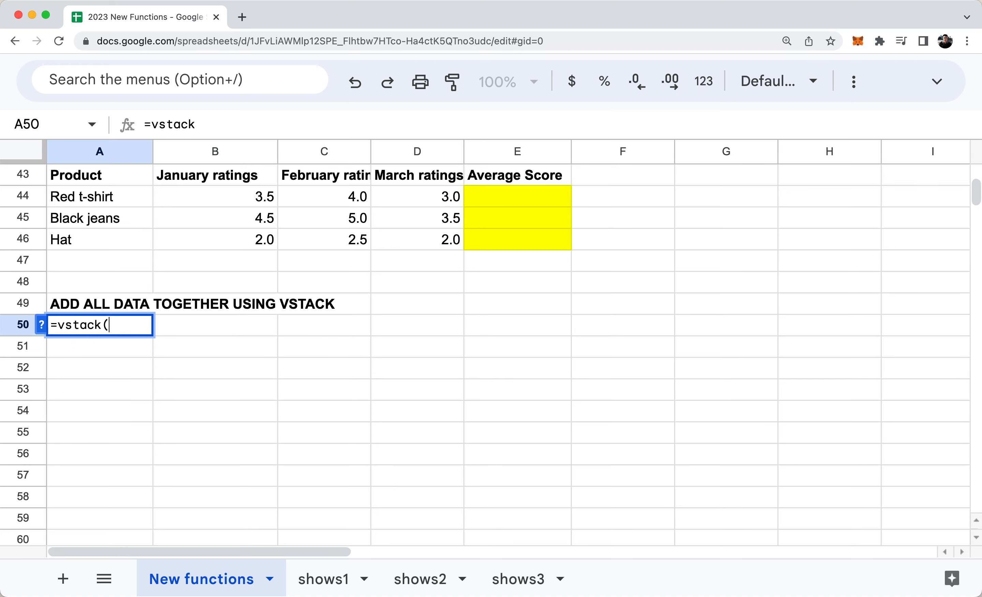
{"action": "left_click", "coordinate": [320, 576]}
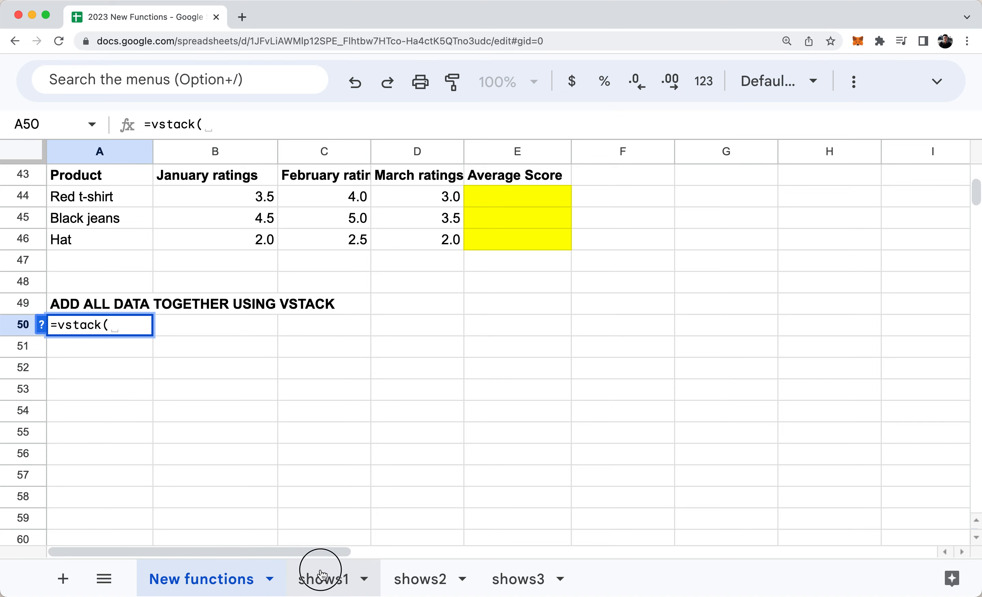
{"action": "left_click", "coordinate": [104, 206]}
{"action": "key", "text": "Up"}
{"action": "key", "text": "super+shift+Right"}
{"action": "key", "text": "super+shift+Down"}
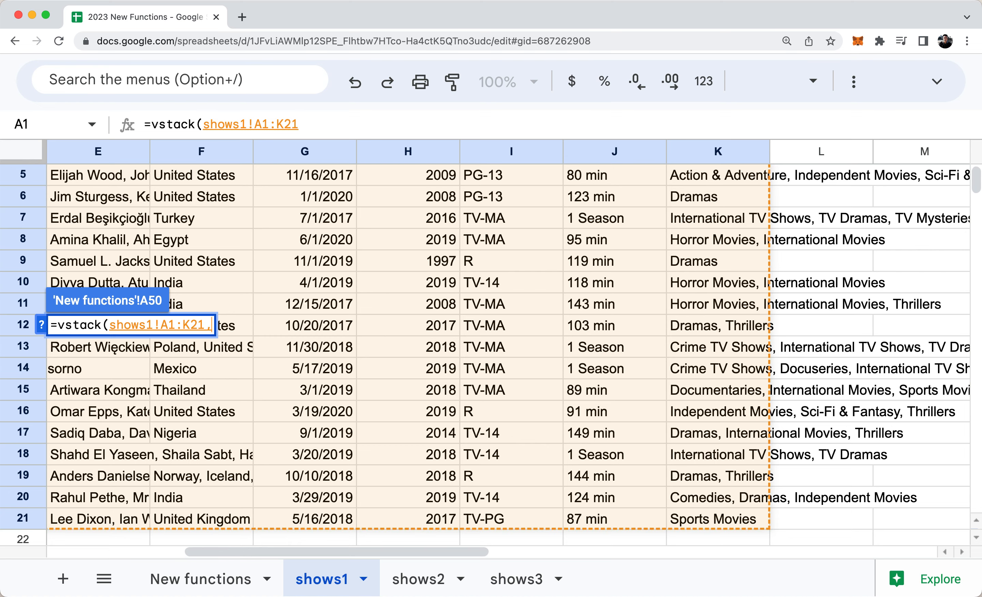
Add the shows2 data without its header row, shows2!A2:K21, as the second VSTACK range.
{"action": "type", "text": ","}
{"action": "left_click", "coordinate": [402, 567]}
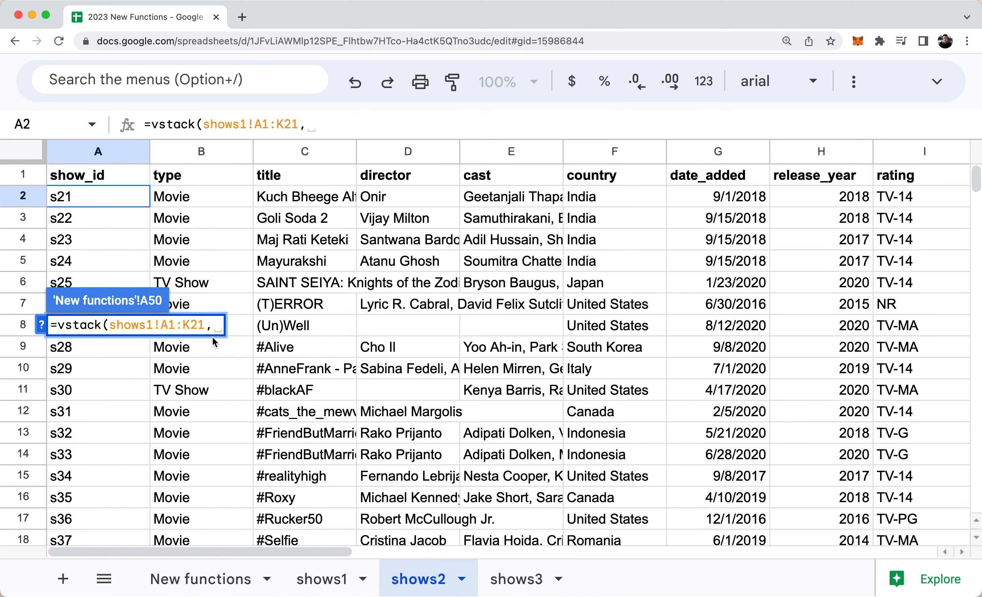
{"action": "left_click", "coordinate": [106, 177]}
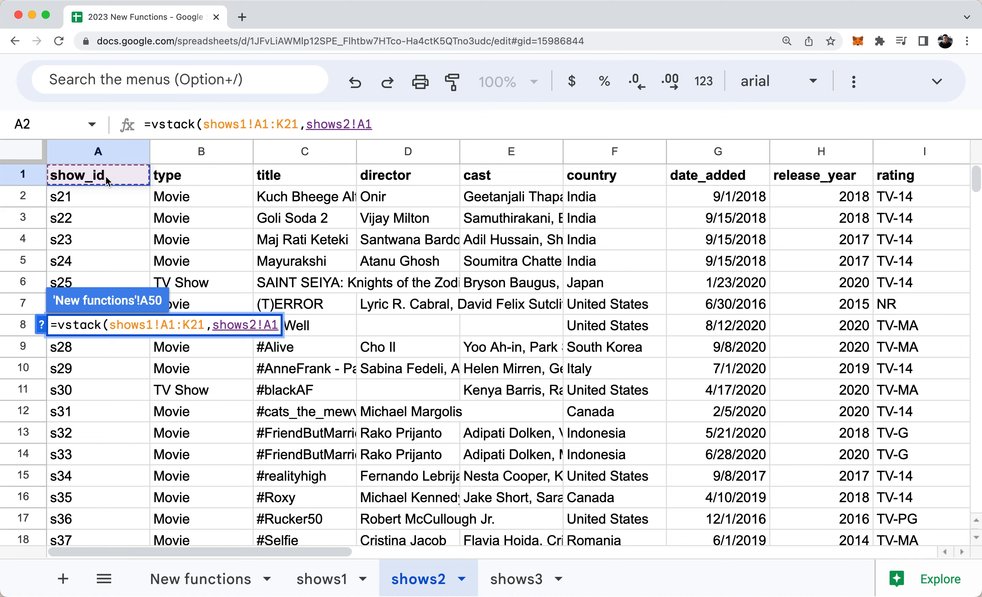
{"action": "key", "text": "Down"}
{"action": "key", "text": "super+shift+Right"}
{"action": "key", "text": "super+shift+Down"}
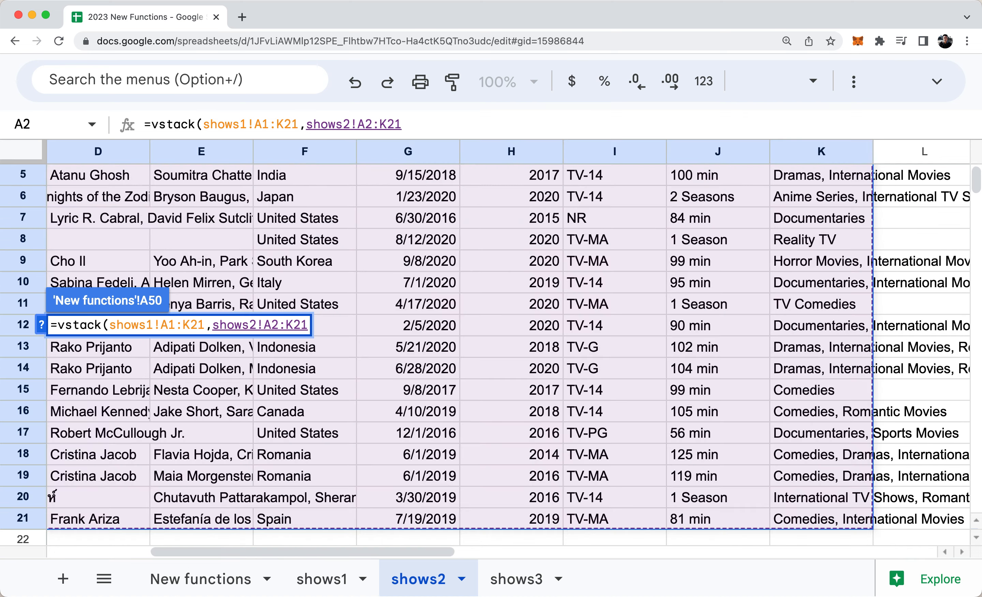
Add shows3!A2:K21 as the third VSTACK range, leaving out its header row, and complete the formula.
{"action": "type", "text": ","}
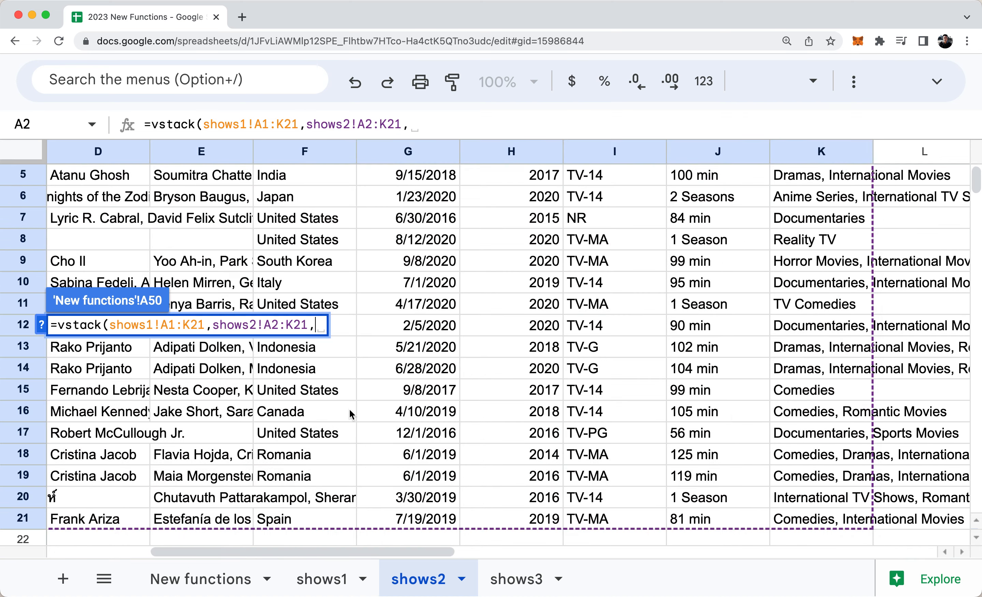
{"action": "left_click", "coordinate": [525, 584]}
{"action": "left_click", "coordinate": [136, 215]}
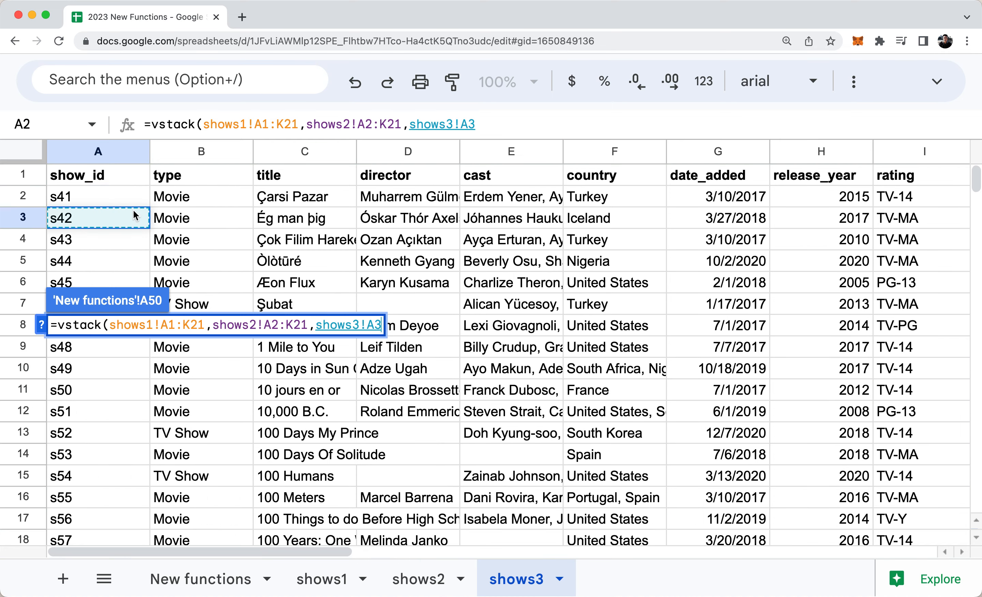
{"action": "key", "text": "Up"}
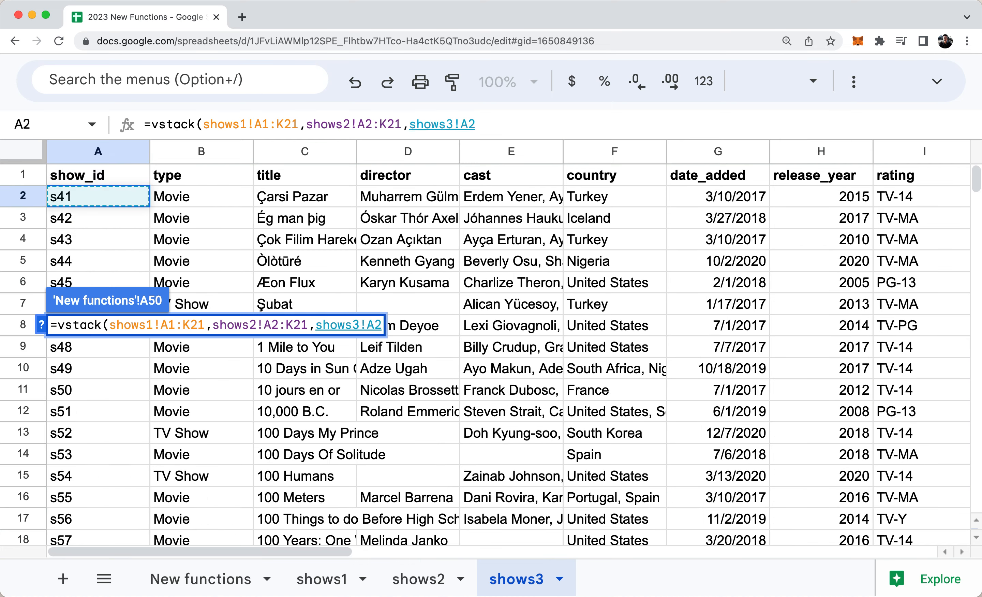
{"action": "key", "text": "super+shift+Down"}
{"action": "key", "text": "super+shift+Right"}
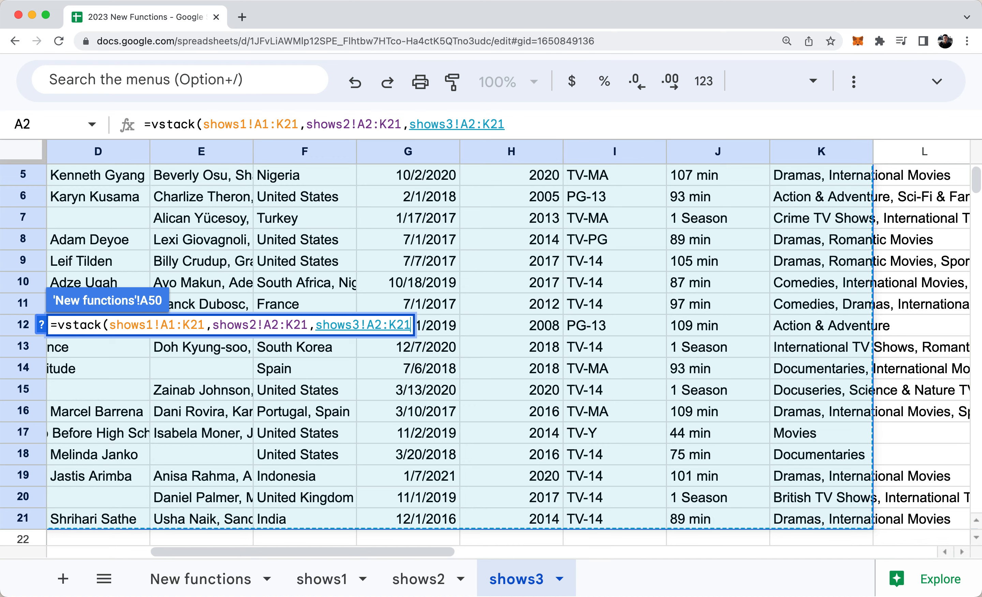
{"action": "type", "text": ")"}
{"action": "key", "text": "Return"}
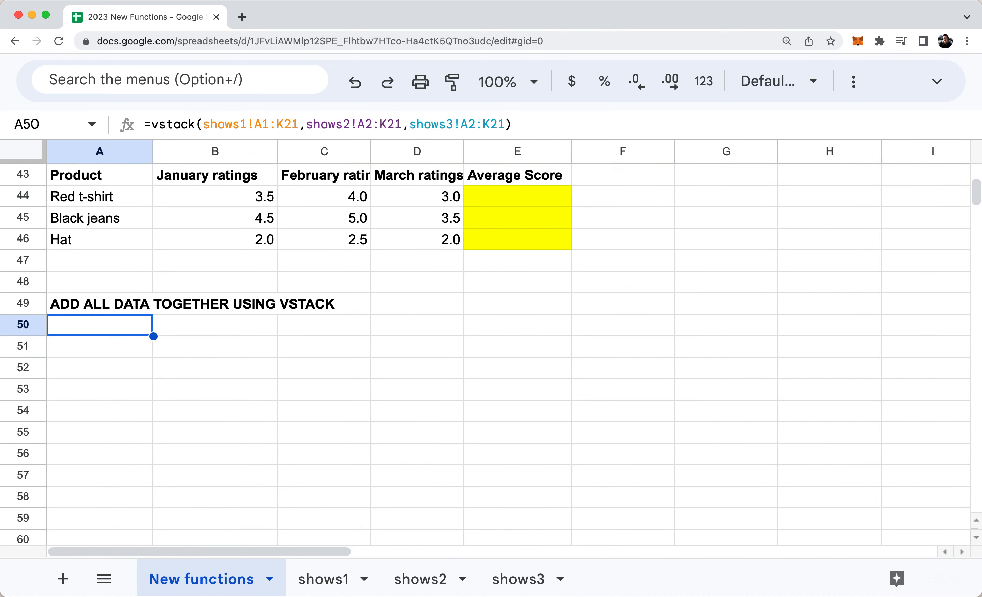
Examine the stacked shows table from its header in row 50 down to the last row.
{"action": "scroll", "coordinate": [122, 304], "scroll_direction": "down", "scroll_amount": 2}
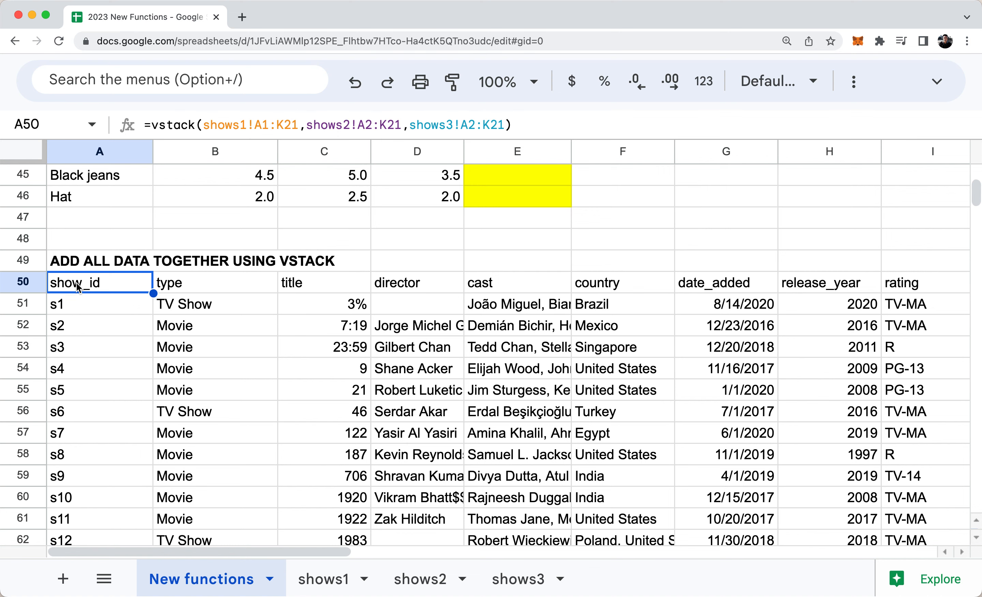
{"action": "key", "text": "Right"}
{"action": "key", "text": "Right"}
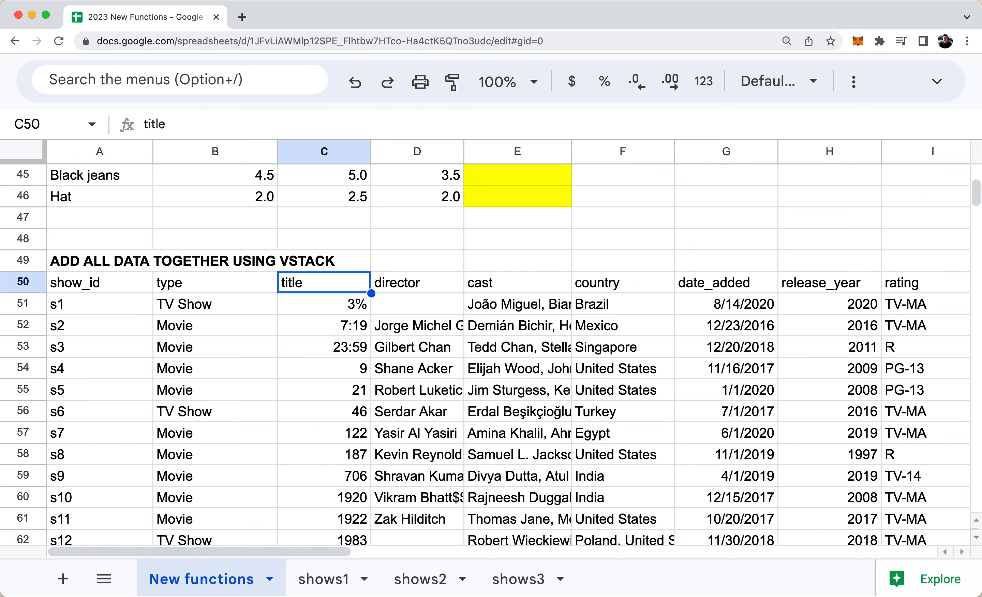
{"action": "key", "text": "Left"}
{"action": "key", "text": "Left"}
{"action": "scroll", "coordinate": [483, 354], "scroll_direction": "down", "scroll_amount": 6}
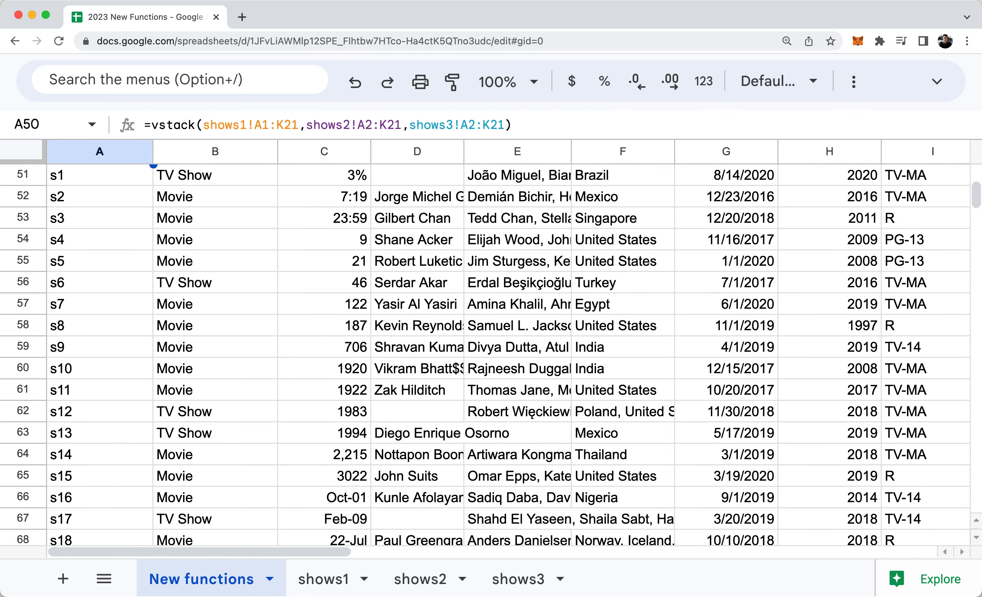
{"action": "scroll", "coordinate": [483, 354], "scroll_direction": "down", "scroll_amount": 7}
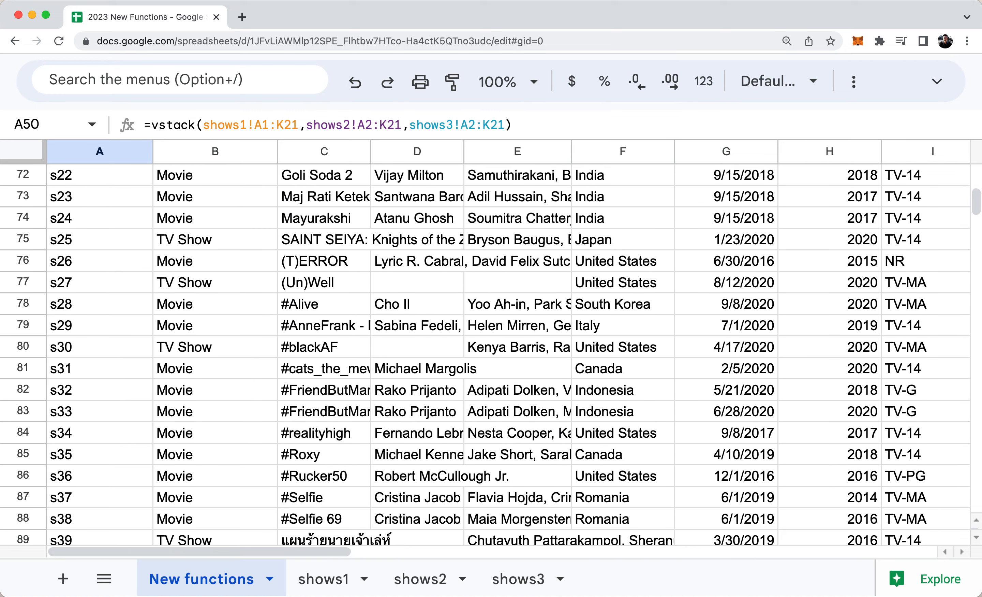
{"action": "scroll", "coordinate": [482, 354], "scroll_direction": "down", "scroll_amount": 6}
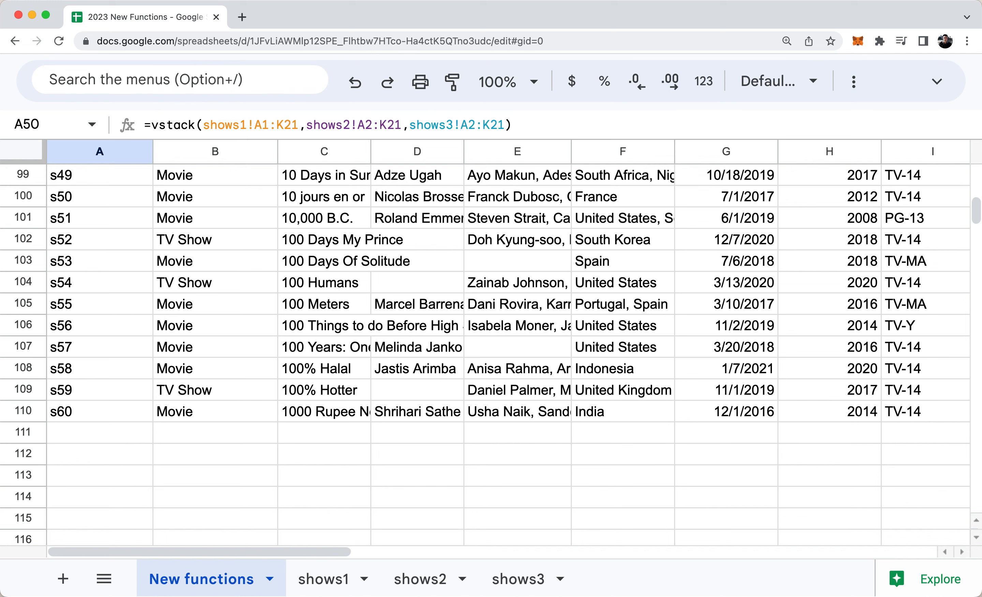
Check the source rows on shows2 and go back to the top of the stacked table on New functions.
{"action": "left_click", "coordinate": [401, 579]}
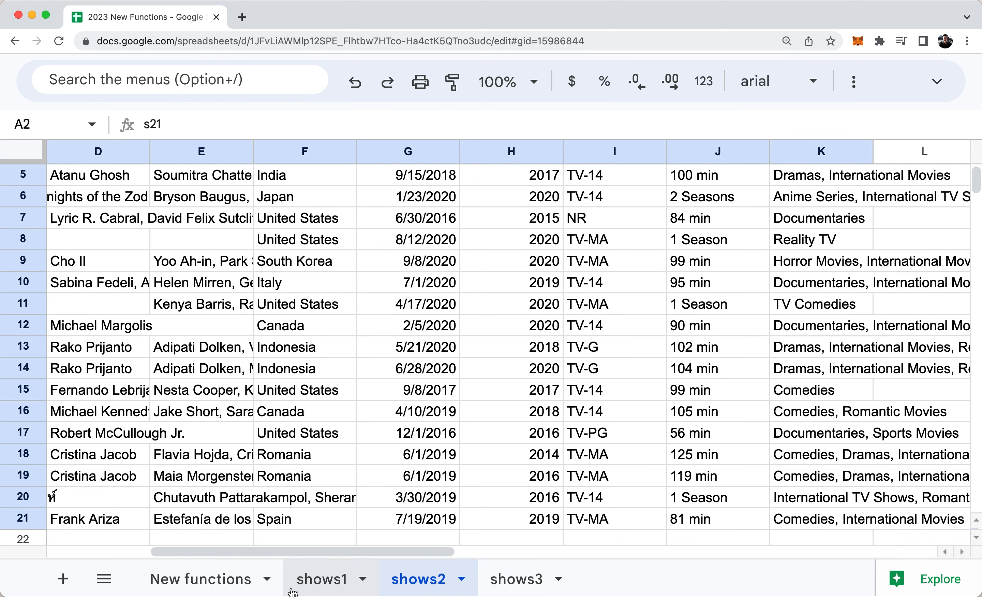
{"action": "left_click", "coordinate": [250, 583]}
{"action": "scroll", "coordinate": [235, 418], "scroll_direction": "up", "scroll_amount": 15}
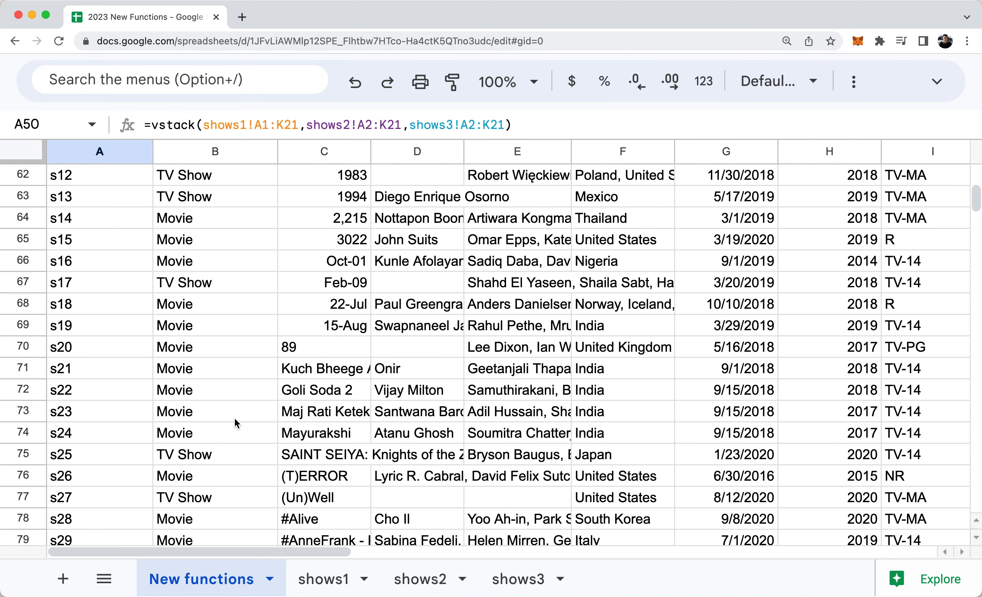
{"action": "scroll", "coordinate": [235, 419], "scroll_direction": "up", "scroll_amount": 5}
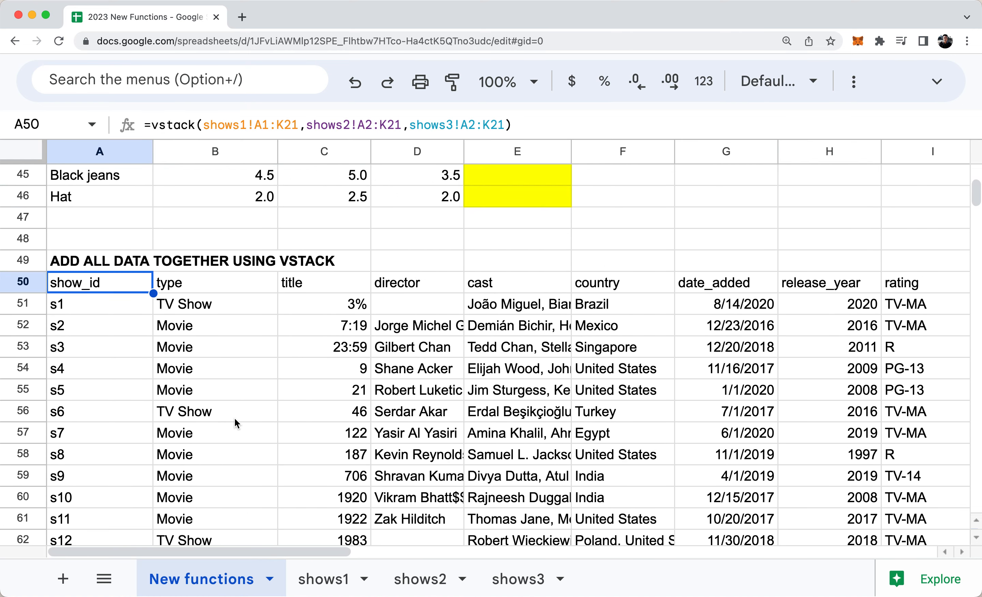
Review the ranges in the A50 VSTACK formula and check them against the source table on shows1.
{"action": "triple_click", "coordinate": [123, 283]}
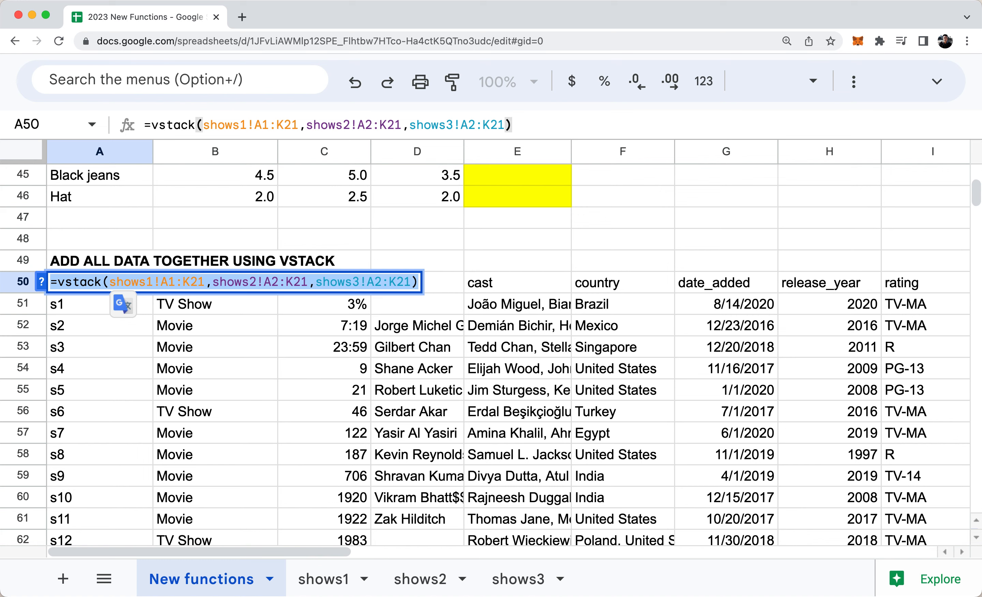
{"action": "left_click", "coordinate": [328, 589]}
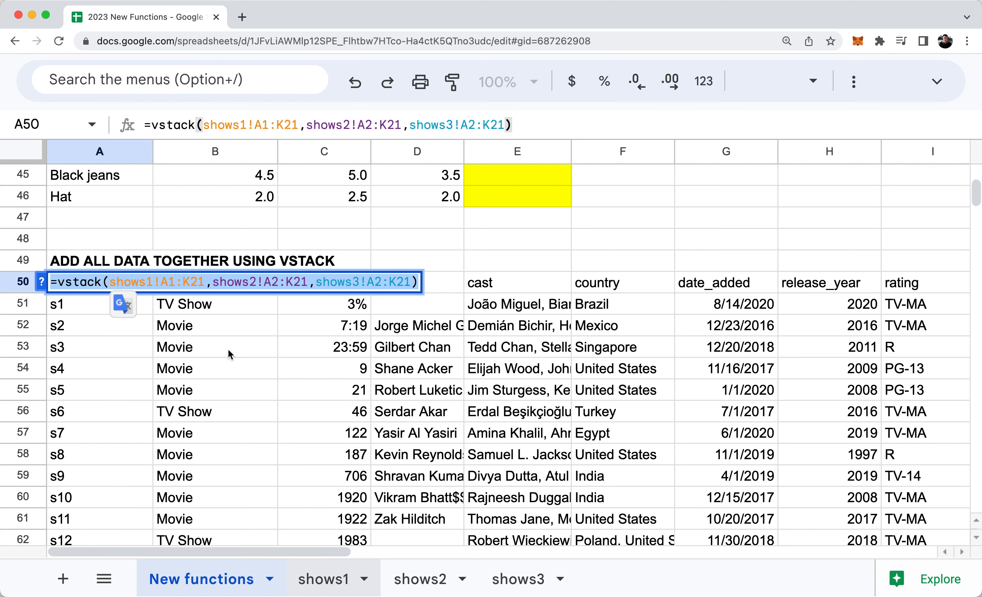
{"action": "scroll", "coordinate": [419, 324], "scroll_direction": "up", "scroll_amount": 4}
{"action": "scroll", "coordinate": [419, 324], "scroll_direction": "left", "scroll_amount": 4}
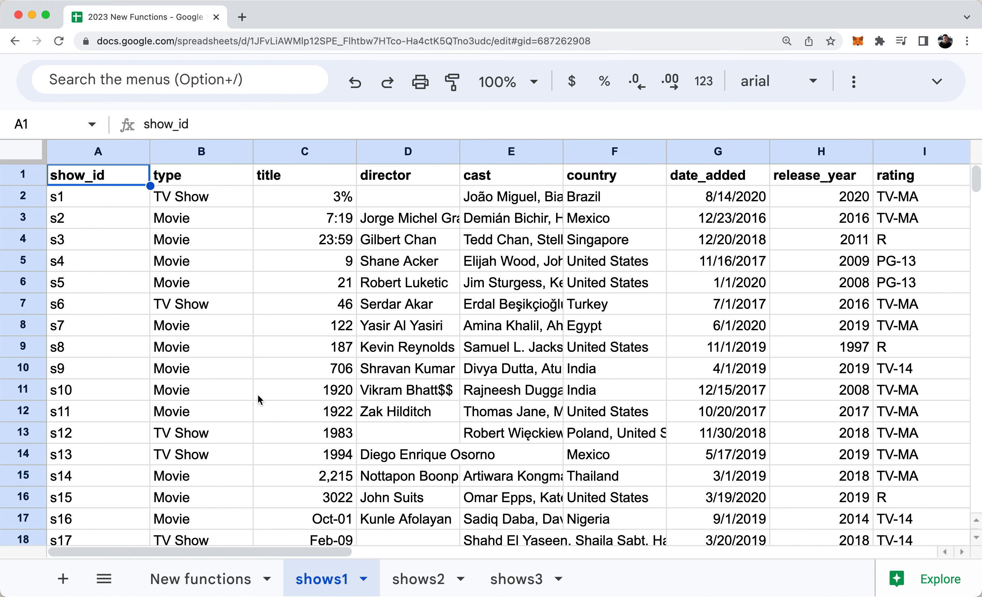
{"action": "left_click", "coordinate": [214, 579]}
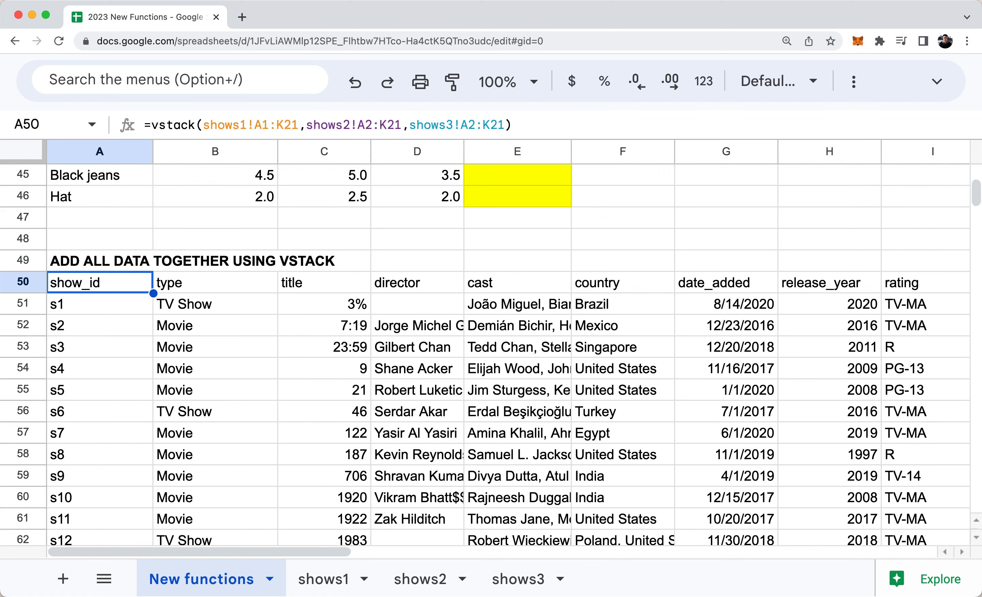
{"action": "left_click", "coordinate": [150, 370]}
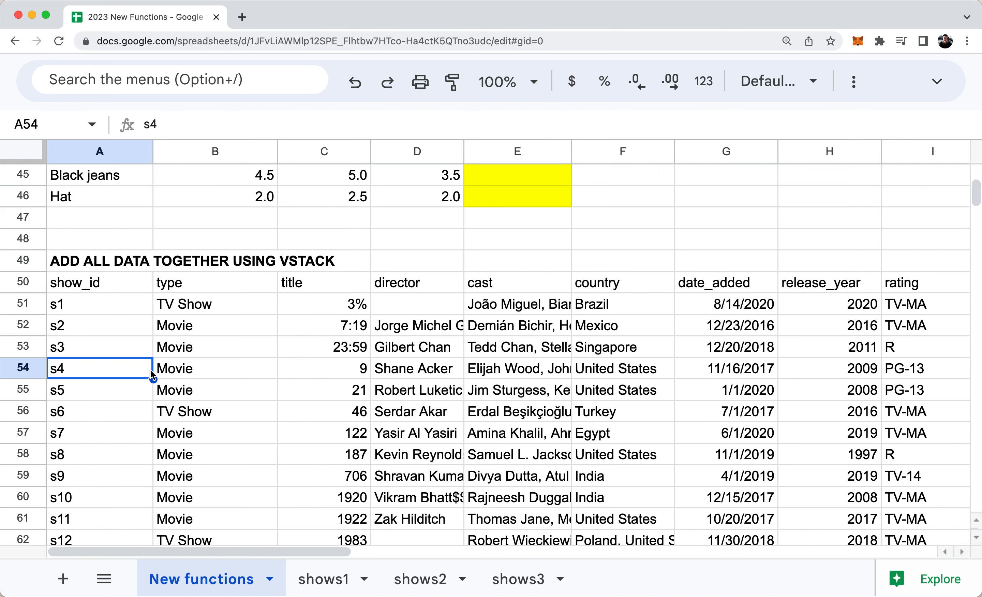
Look back over the earlier function sections and the stacked VSTACK table on New functions.
{"action": "scroll", "coordinate": [151, 370], "scroll_direction": "up", "scroll_amount": 7}
{"action": "scroll", "coordinate": [151, 370], "scroll_direction": "up", "scroll_amount": 7}
{"action": "left_click", "coordinate": [108, 229]}
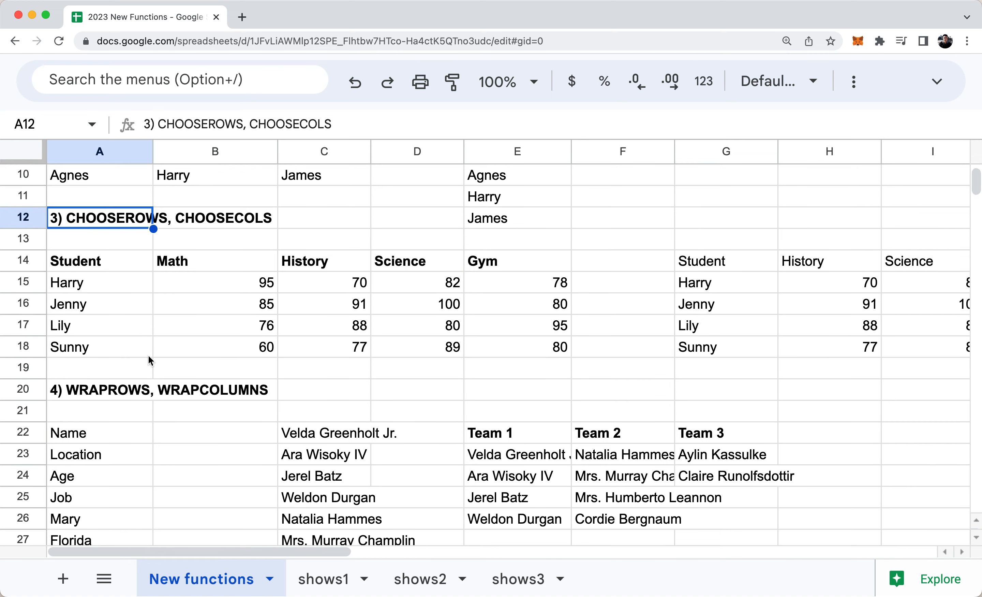
{"action": "scroll", "coordinate": [148, 355], "scroll_direction": "down", "scroll_amount": 4}
{"action": "scroll", "coordinate": [148, 356], "scroll_direction": "up", "scroll_amount": 5}
{"action": "scroll", "coordinate": [148, 355], "scroll_direction": "down", "scroll_amount": 20}
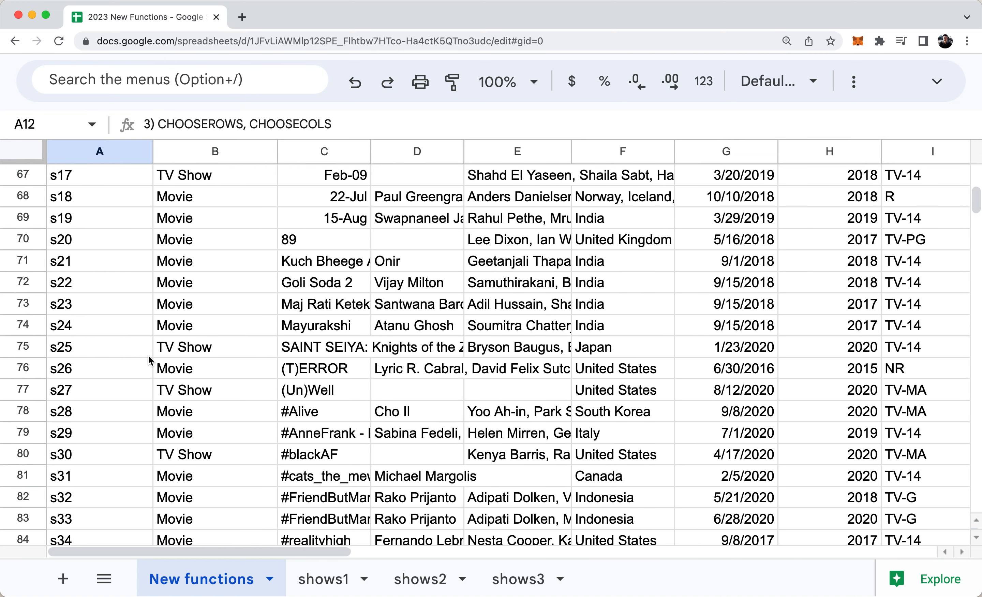
{"action": "scroll", "coordinate": [148, 355], "scroll_direction": "up", "scroll_amount": 6}
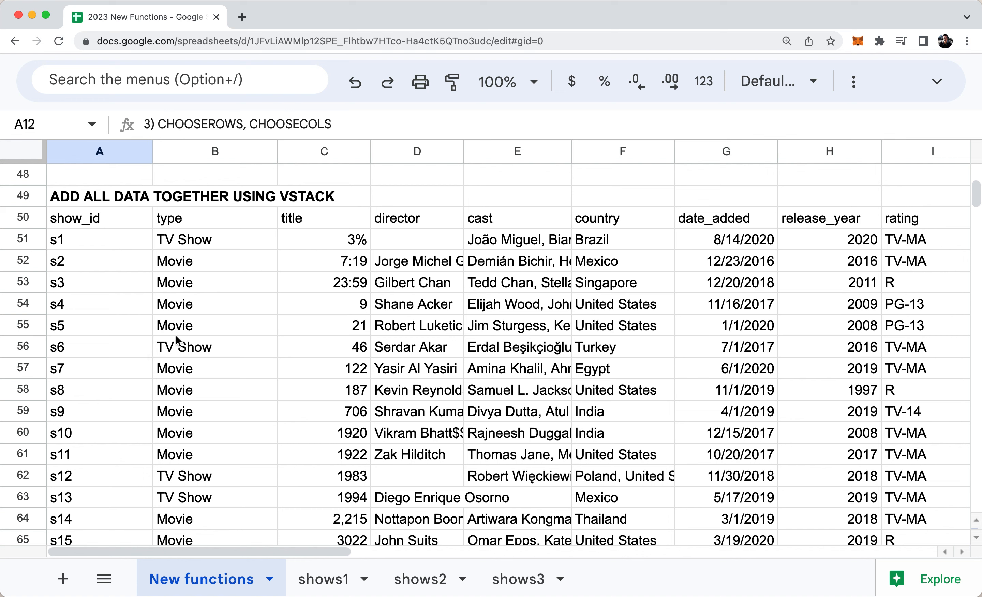
{"action": "left_click", "coordinate": [129, 325]}
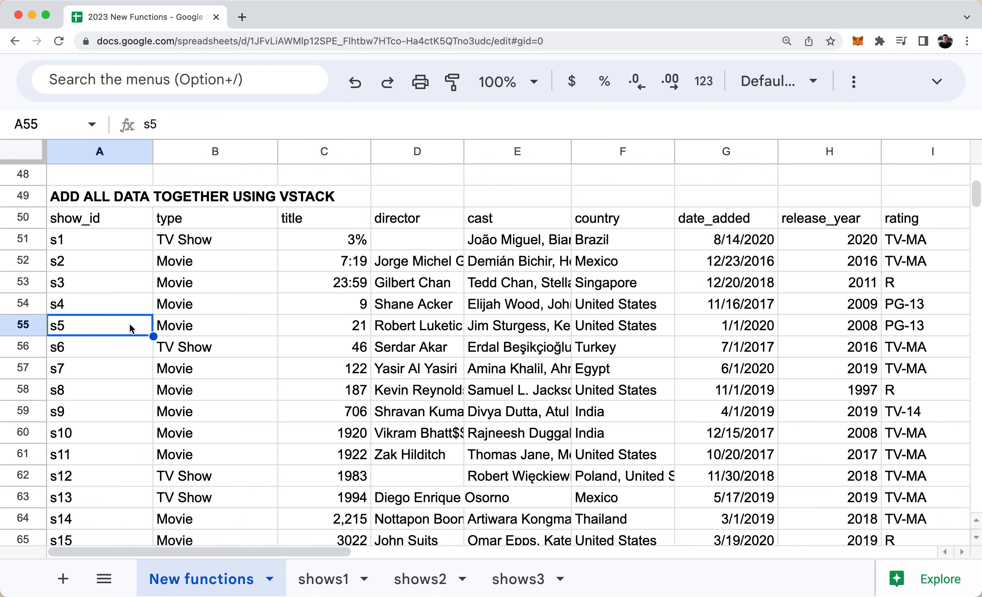
{"action": "scroll", "coordinate": [130, 323], "scroll_direction": "up", "scroll_amount": 5}
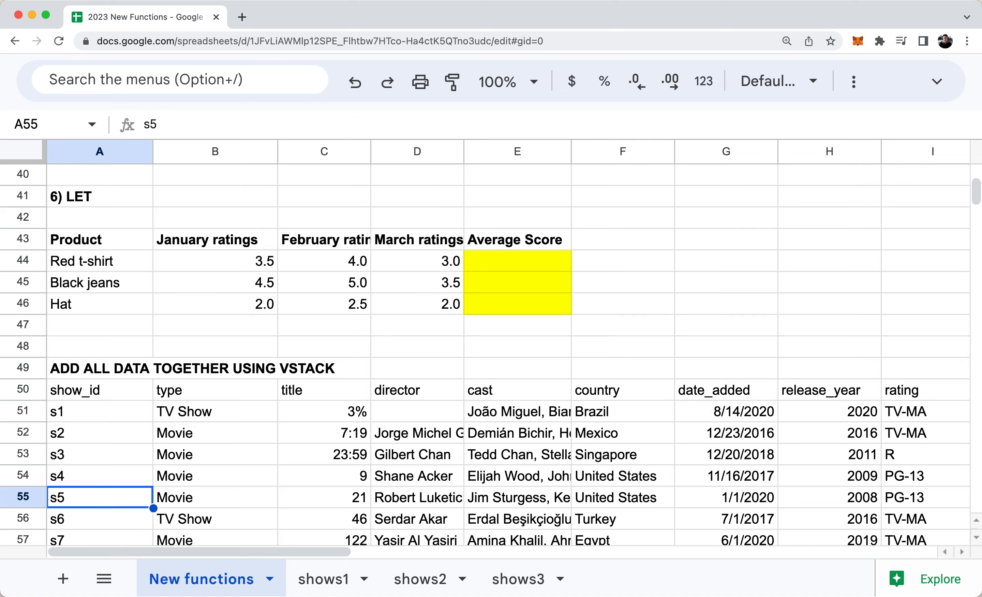
{"action": "left_click", "coordinate": [255, 350]}
{"action": "scroll", "coordinate": [255, 350], "scroll_direction": "down", "scroll_amount": 6}
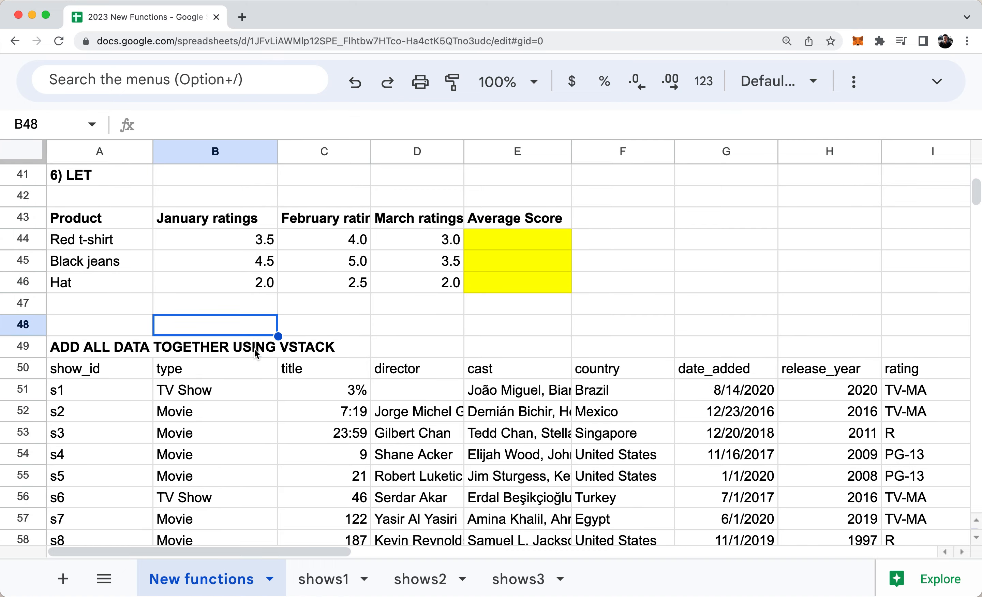
{"action": "scroll", "coordinate": [255, 349], "scroll_direction": "down", "scroll_amount": 3}
{"action": "scroll", "coordinate": [255, 349], "scroll_direction": "up", "scroll_amount": 20}
{"action": "scroll", "coordinate": [254, 349], "scroll_direction": "down", "scroll_amount": 5}
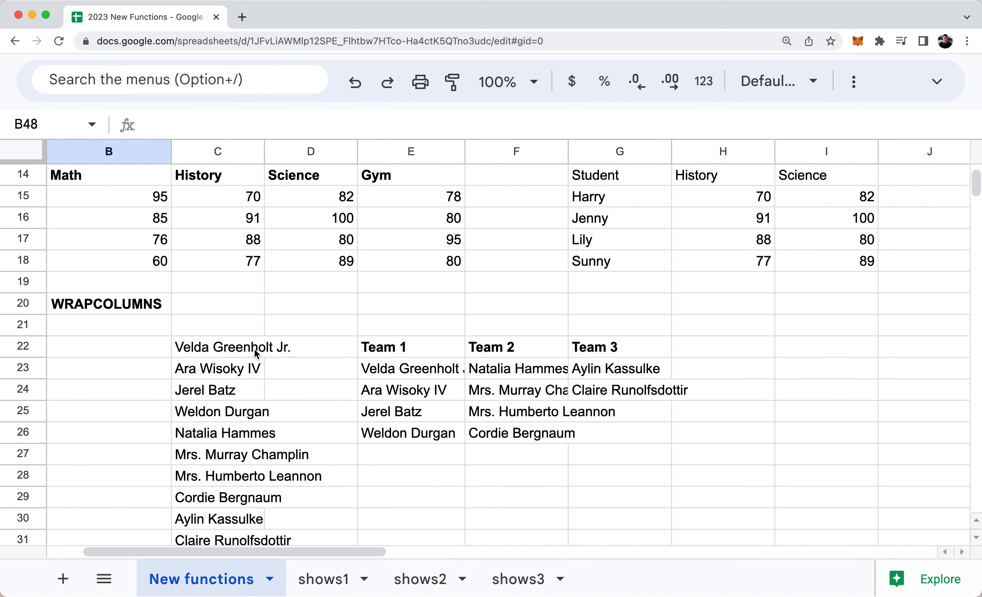
Go through the sections in column A down to the 6) LET heading in A41.
{"action": "left_click", "coordinate": [254, 350]}
{"action": "key", "text": "Left"}
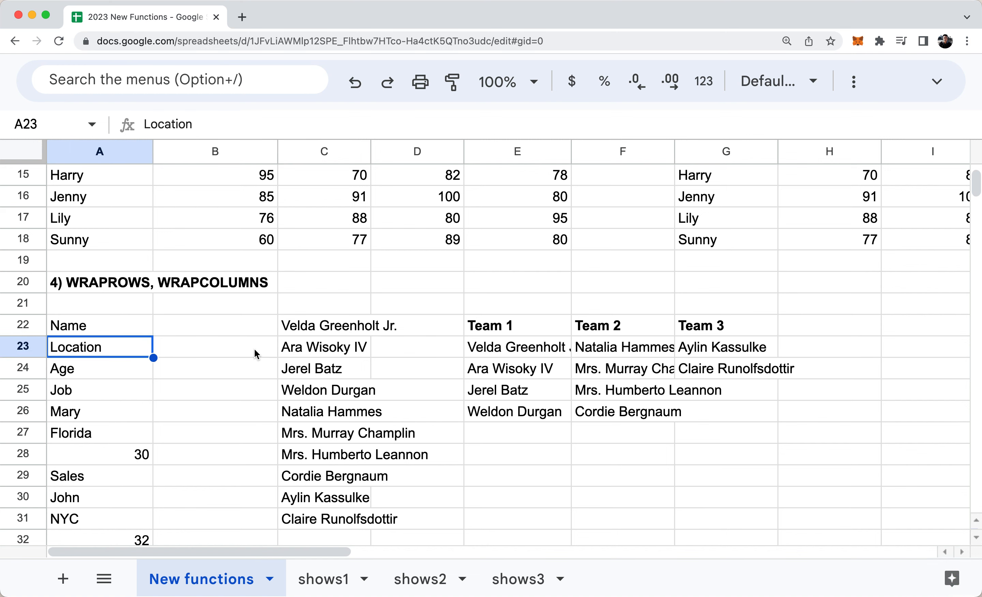
{"action": "key", "text": "Up"}
{"action": "key", "text": "Up"}
{"action": "key", "text": "Up"}
{"action": "key", "text": "Up"}
{"action": "key", "text": "Up"}
{"action": "key", "text": "Up"}
{"action": "key", "text": "Up"}
{"action": "key", "text": "Page_Down"}
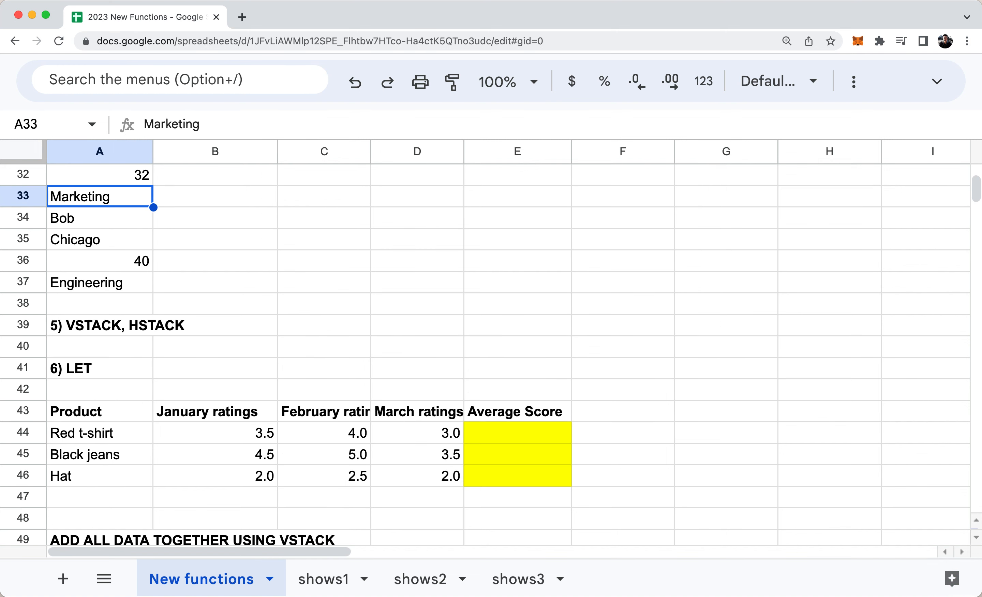
{"action": "key", "text": "Down"}
{"action": "key", "text": "Down"}
{"action": "key", "text": "Down"}
{"action": "key", "text": "Down"}
{"action": "key", "text": "Down"}
{"action": "key", "text": "Down"}
{"action": "key", "text": "Down"}
{"action": "key", "text": "Down"}
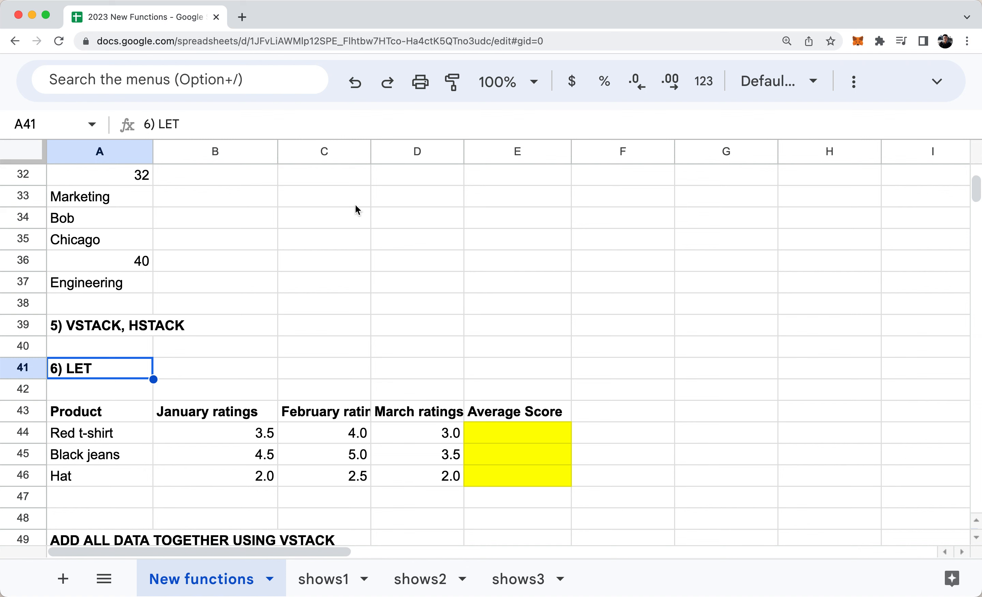
{"action": "left_click", "coordinate": [202, 325]}
{"action": "left_click", "coordinate": [129, 377]}
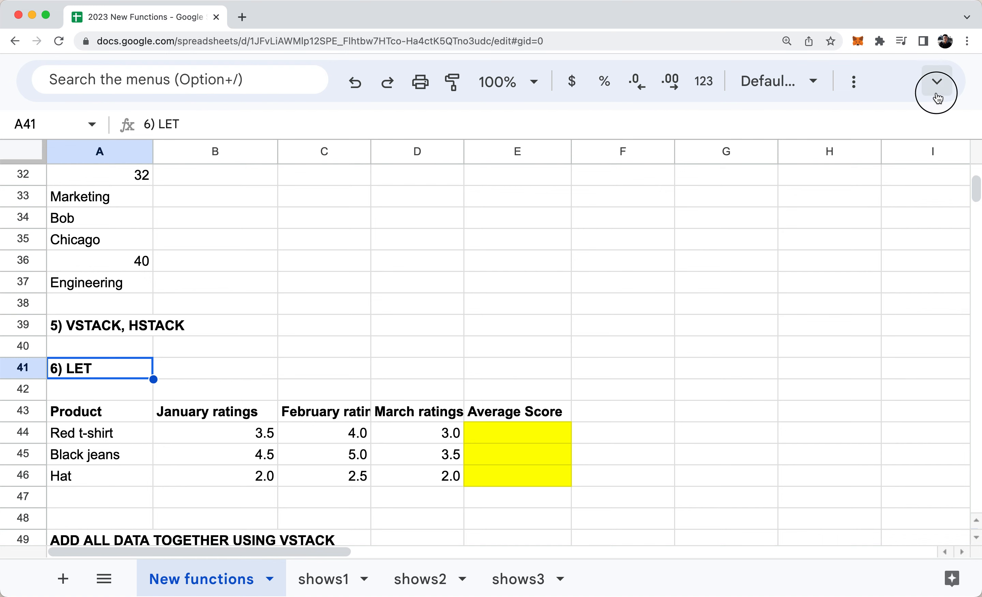
Look at the Named ranges settings and the form for adding a range, and close them without adding one.
{"action": "left_click", "coordinate": [937, 82]}
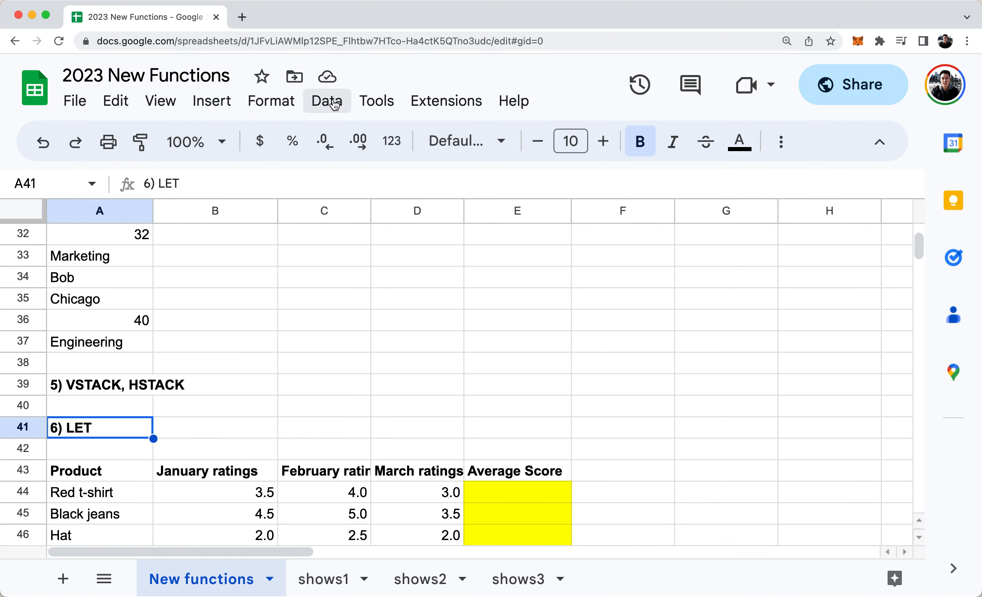
{"action": "left_click", "coordinate": [326, 100]}
{"action": "left_click", "coordinate": [415, 374]}
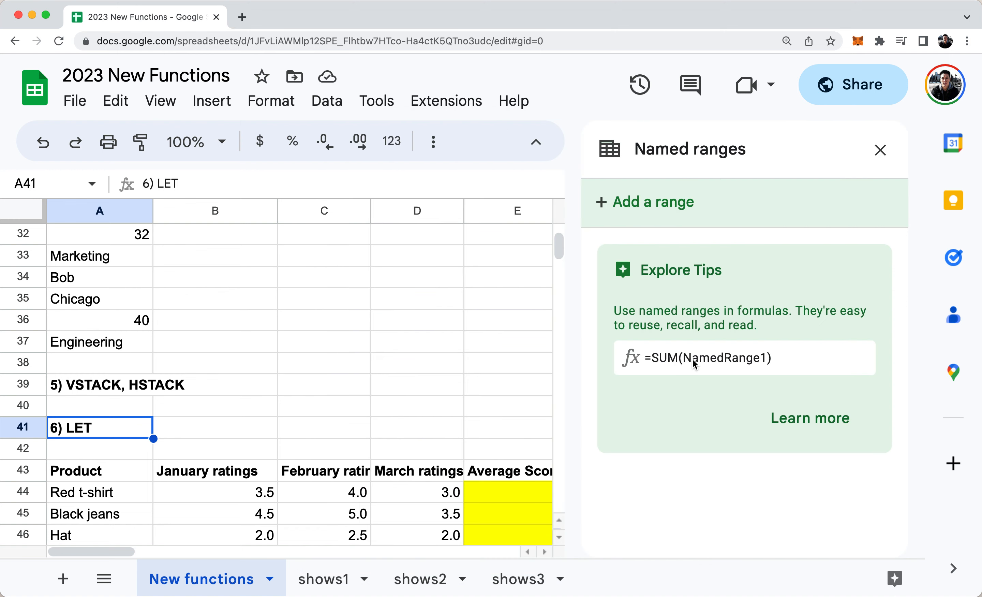
{"action": "left_click", "coordinate": [635, 195]}
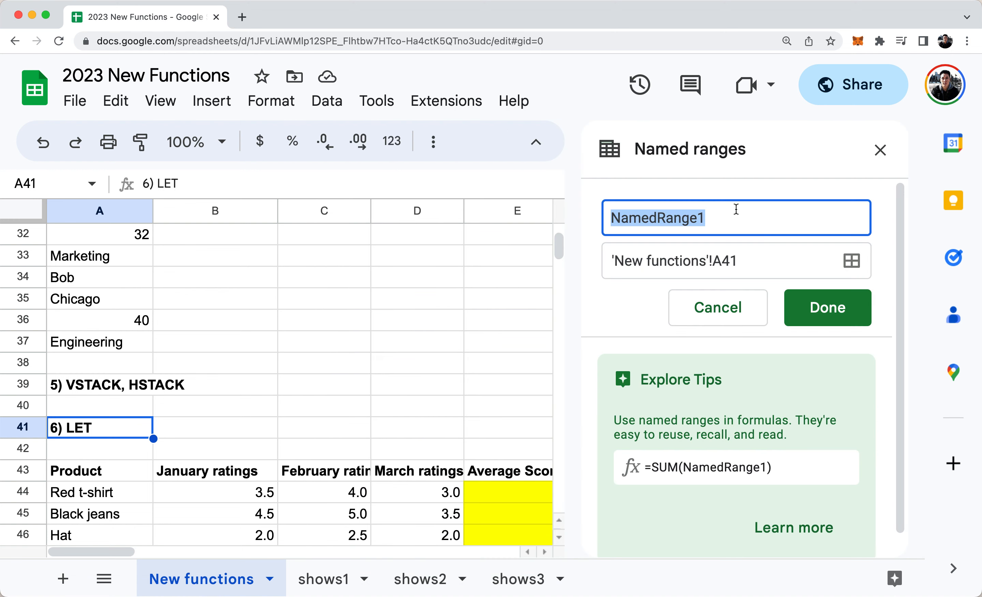
{"action": "left_click", "coordinate": [744, 307]}
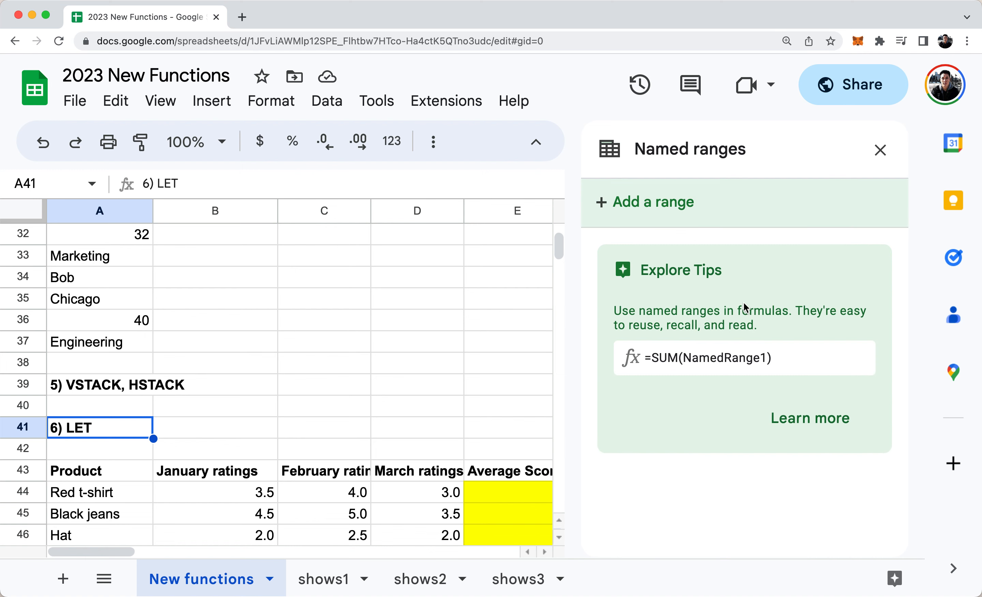
{"action": "left_click", "coordinate": [880, 151]}
{"action": "left_click", "coordinate": [895, 153]}
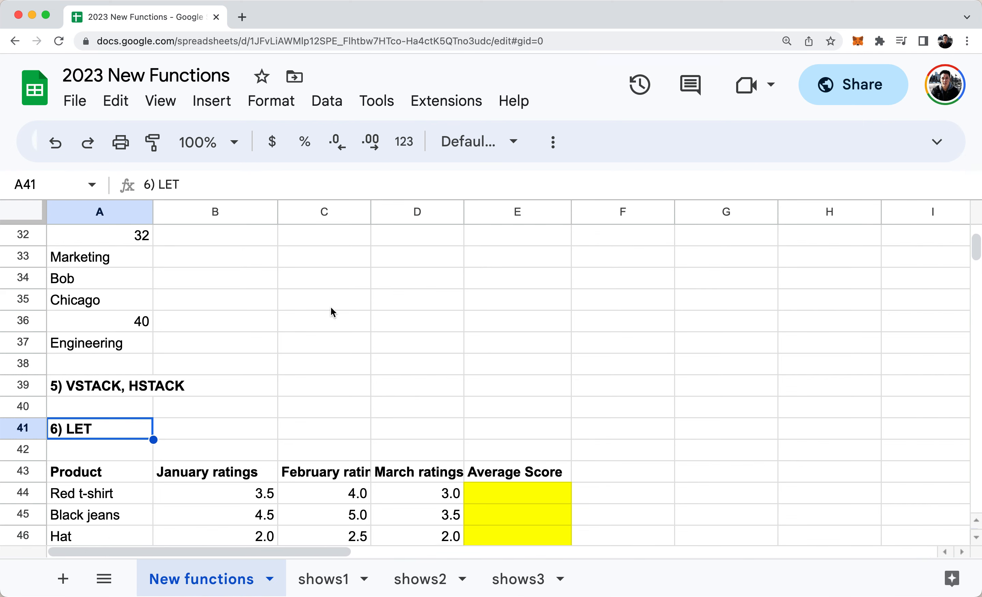
Examine the LET sample table: its products, January to March ratings and the empty Average Score cells.
{"action": "left_click", "coordinate": [288, 300]}
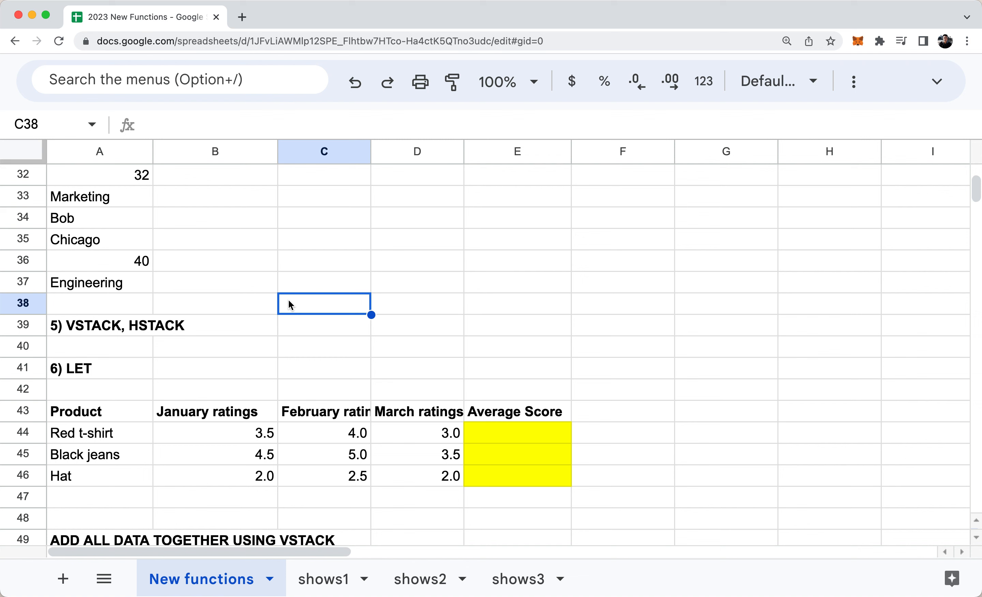
{"action": "left_click", "coordinate": [130, 362]}
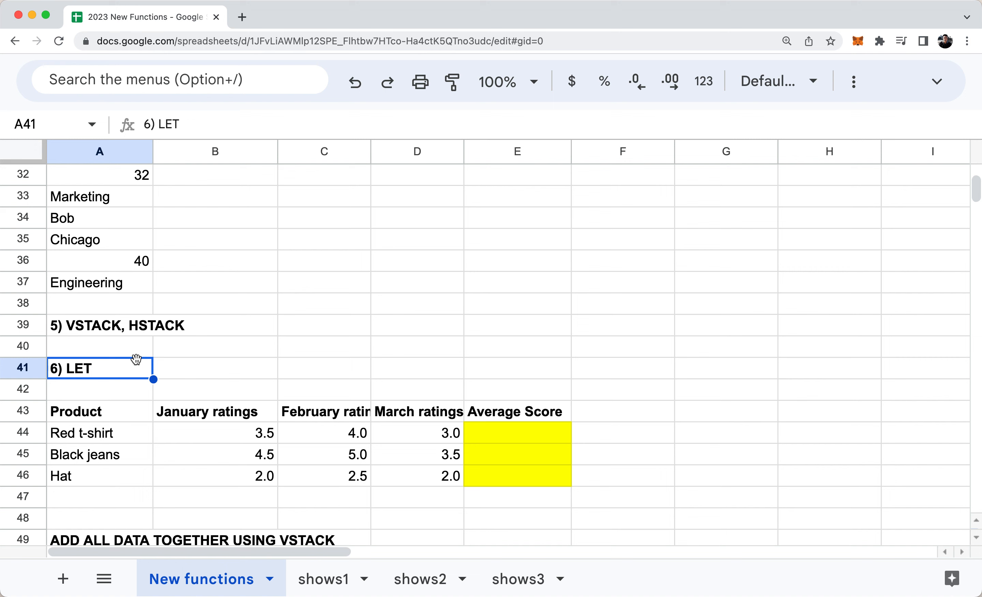
{"action": "left_click", "coordinate": [207, 356]}
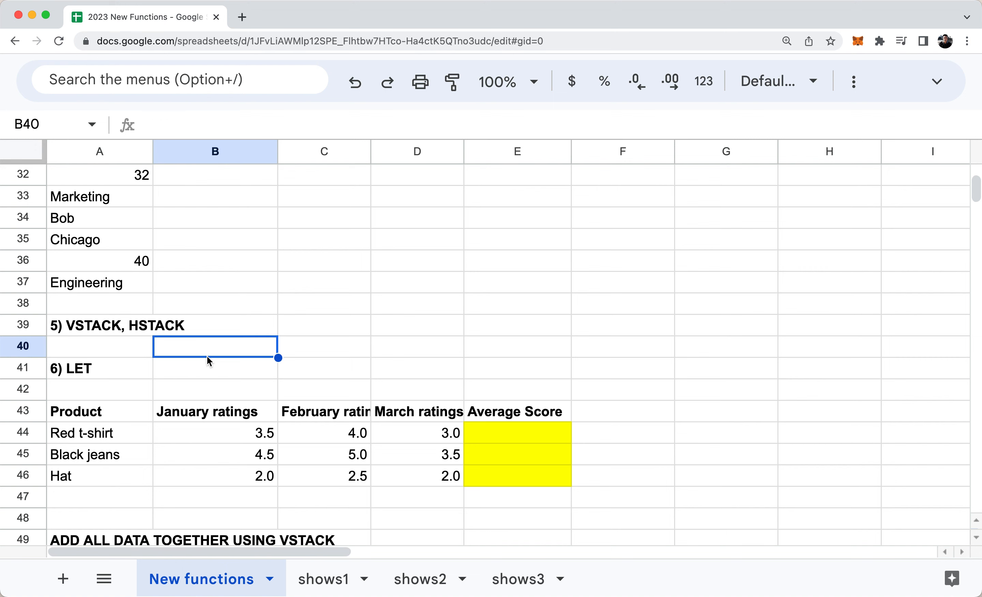
{"action": "scroll", "coordinate": [207, 356], "scroll_direction": "down", "scroll_amount": 3}
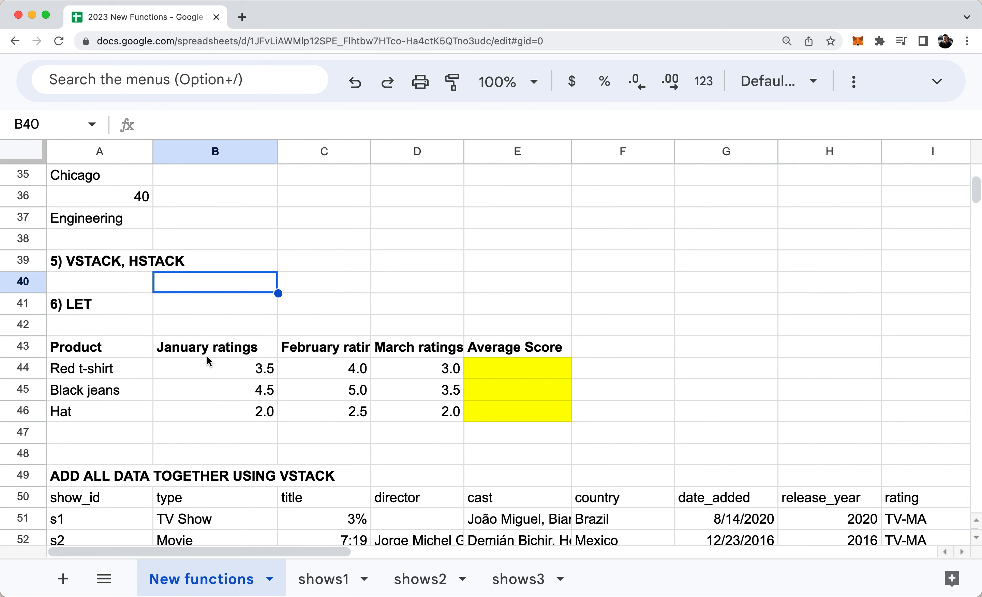
{"action": "left_click", "coordinate": [255, 354]}
{"action": "scroll", "coordinate": [255, 357], "scroll_direction": "down", "scroll_amount": 2}
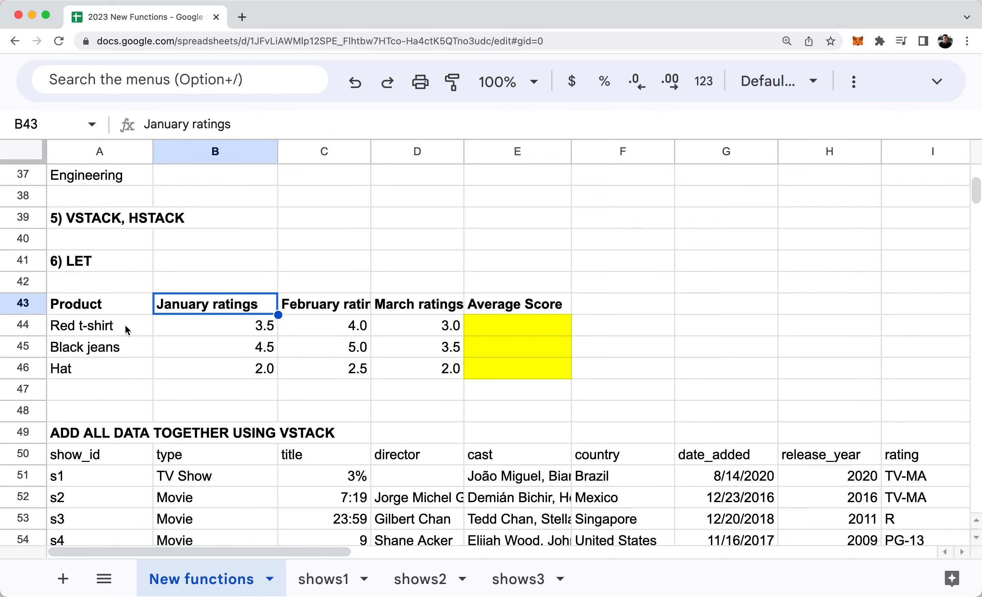
{"action": "left_click", "coordinate": [122, 305]}
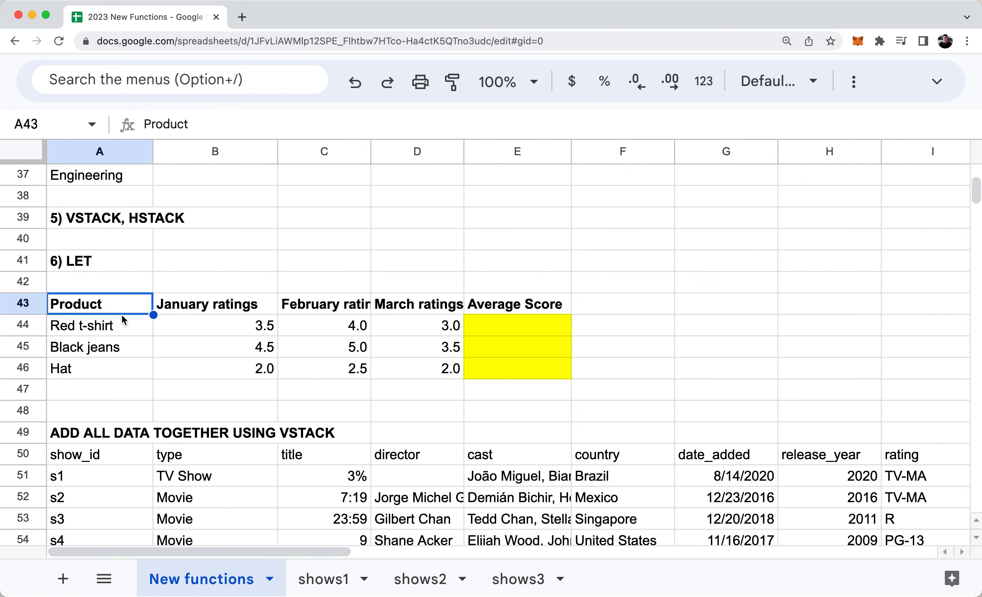
{"action": "left_click", "coordinate": [183, 308]}
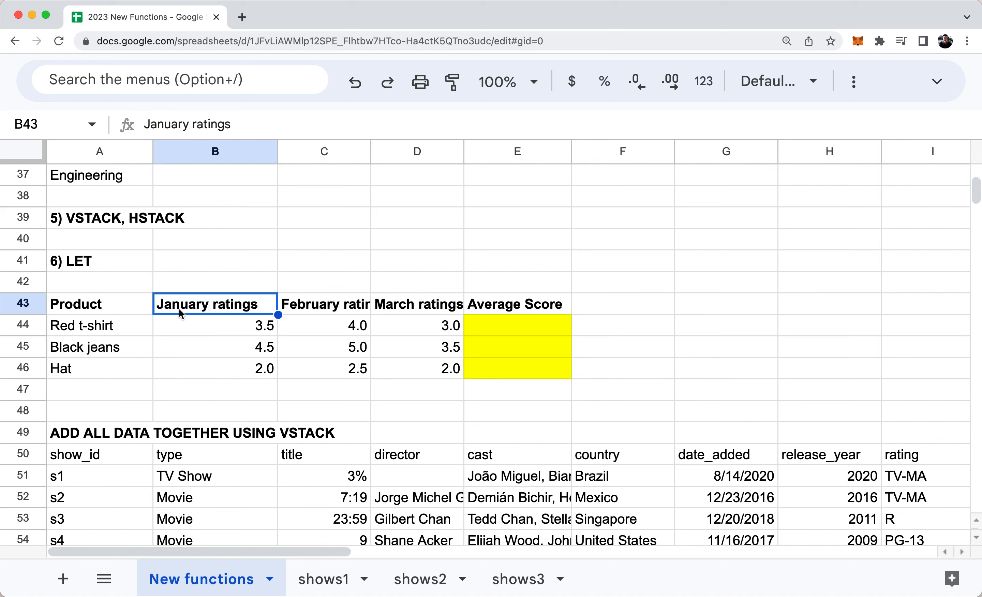
{"action": "left_click", "coordinate": [121, 308]}
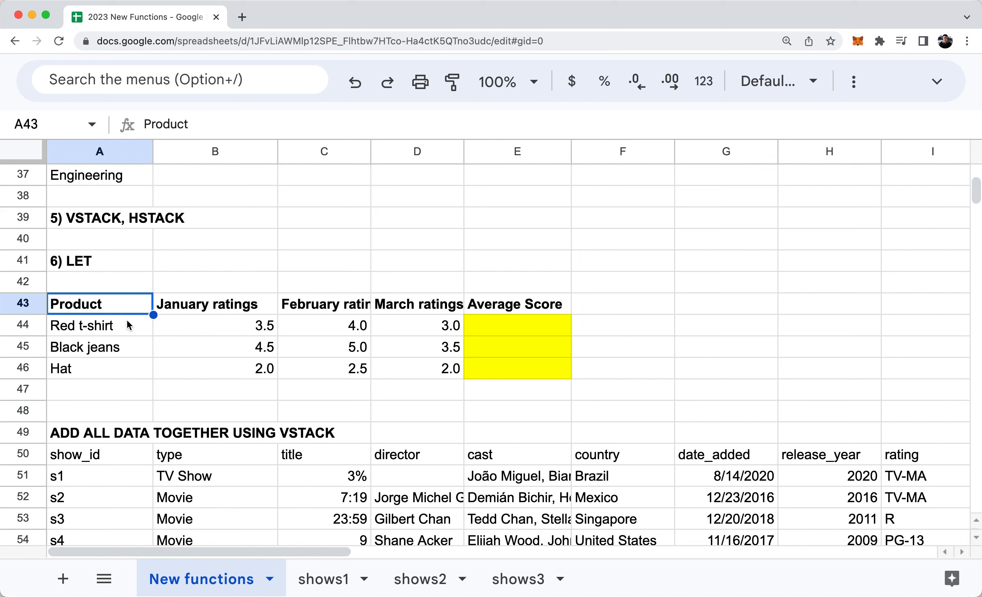
{"action": "left_click", "coordinate": [137, 336]}
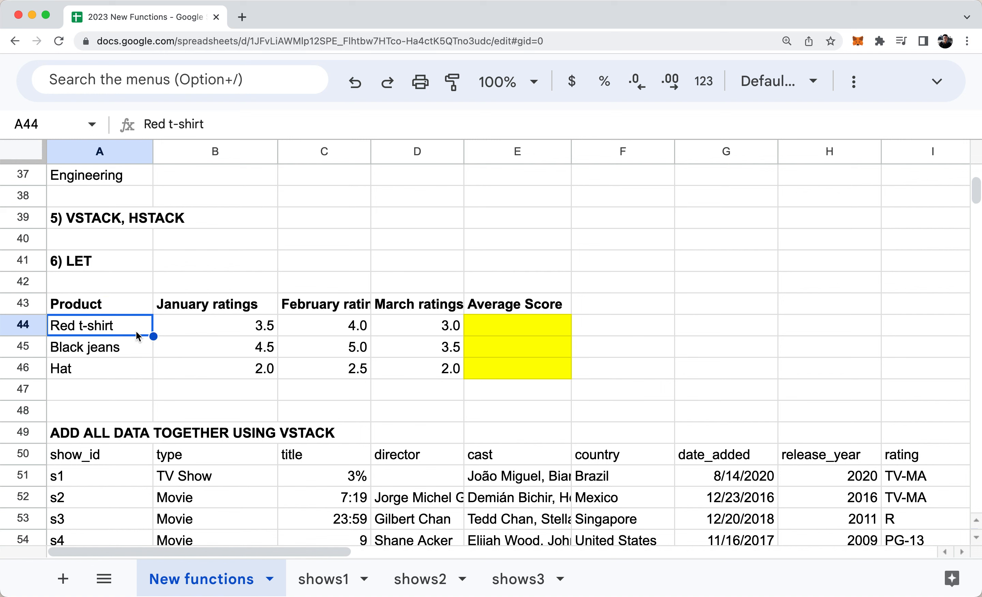
{"action": "left_click", "coordinate": [135, 348]}
{"action": "left_click", "coordinate": [125, 366]}
{"action": "left_click", "coordinate": [247, 305]}
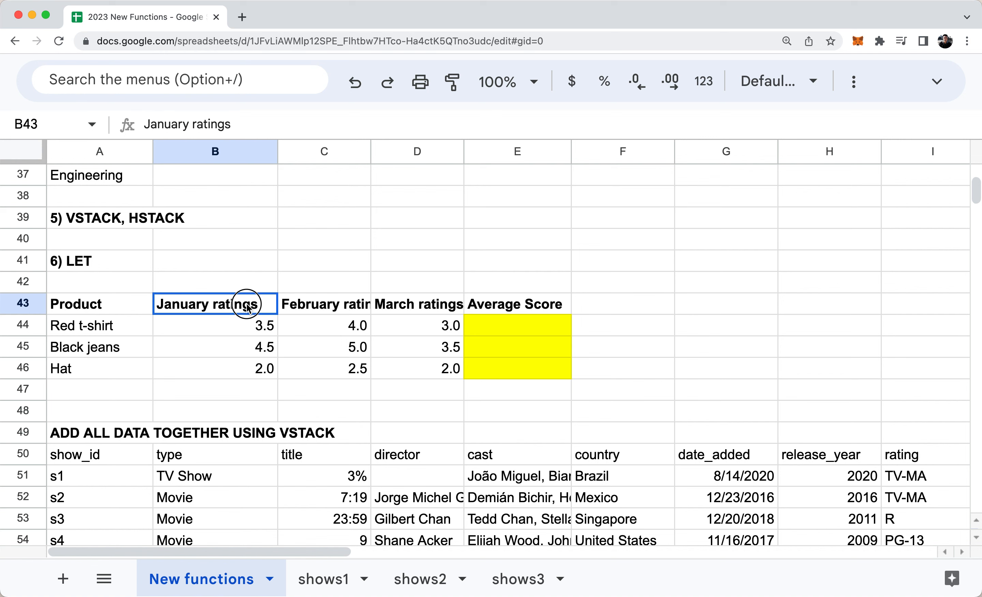
{"action": "left_click", "coordinate": [298, 309]}
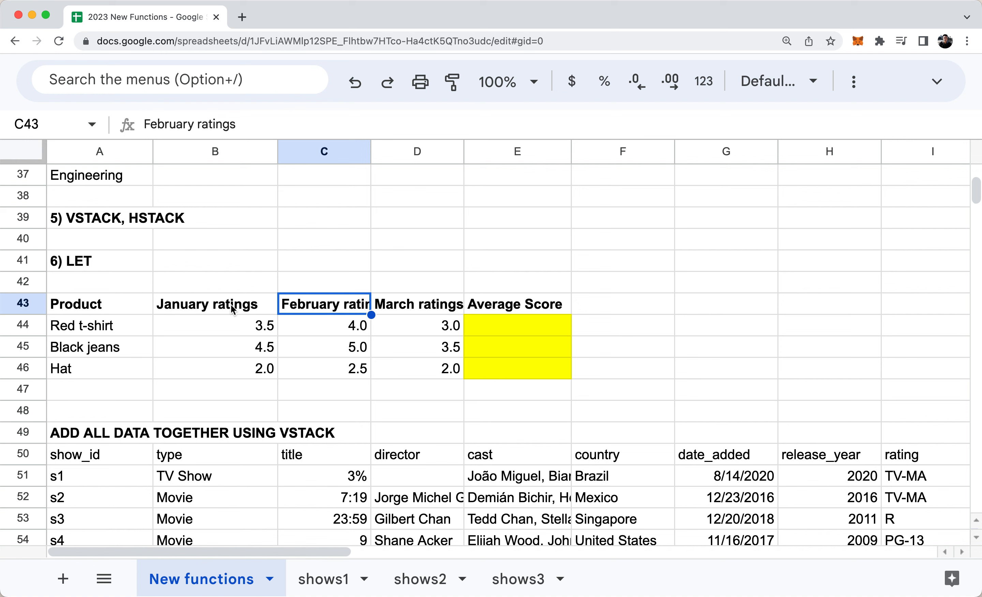
{"action": "left_click", "coordinate": [542, 329]}
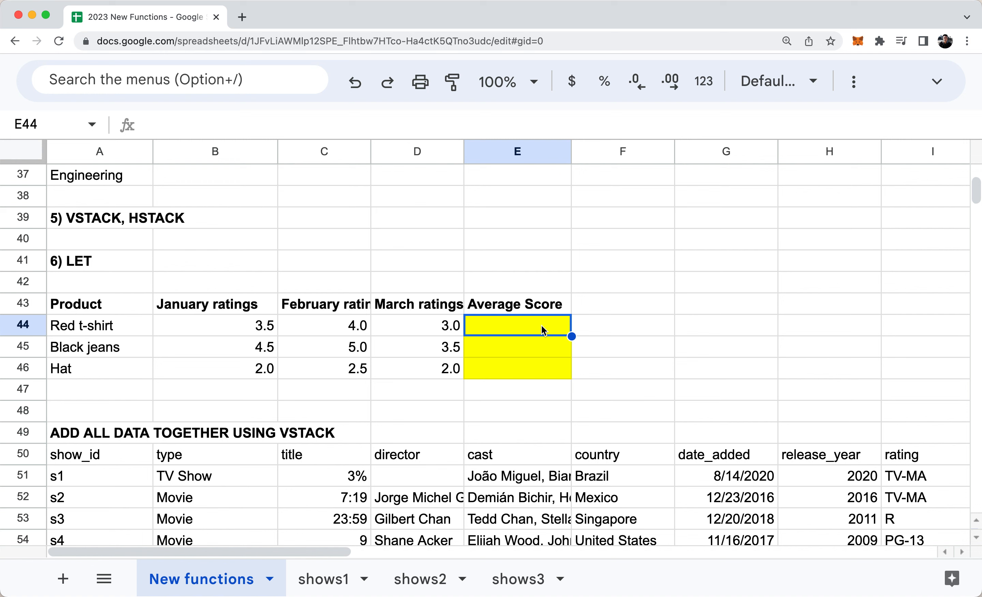
{"action": "left_click_drag", "start_coordinate": [259, 322], "coordinate": [451, 328]}
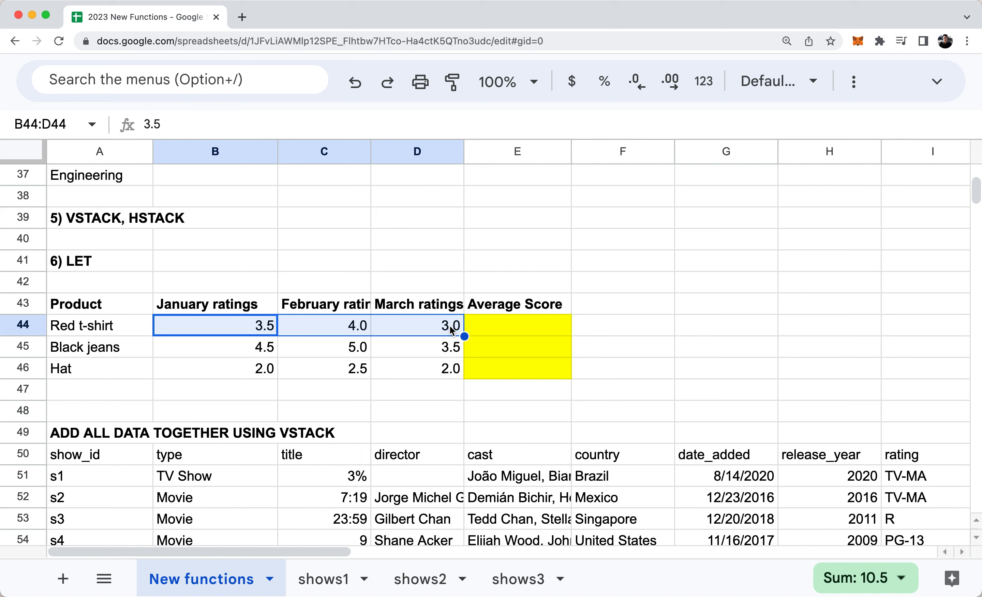
{"action": "left_click", "coordinate": [213, 331]}
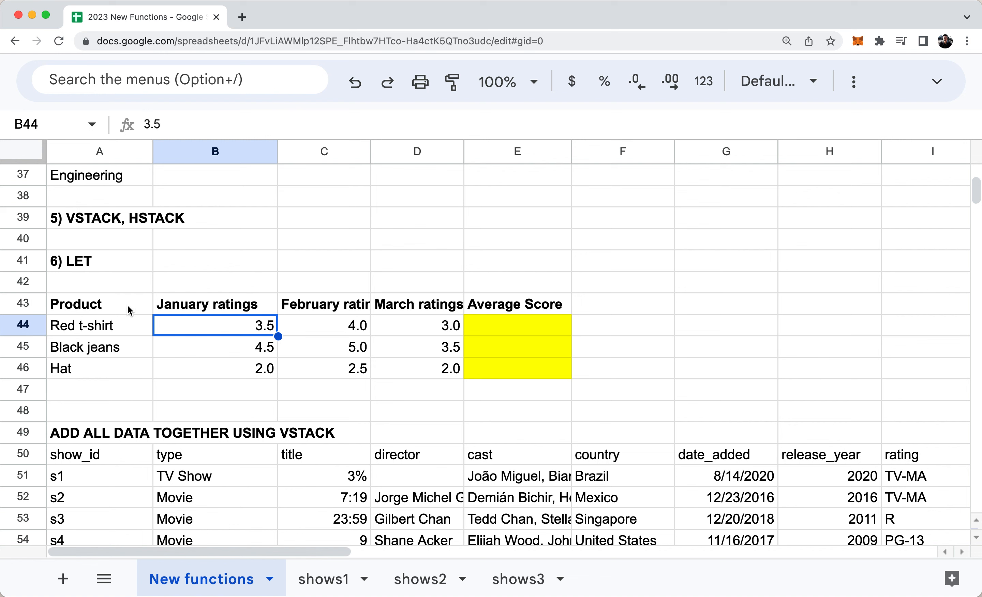
Start a nested IF formula in E44 that returns "High" when the average of B44:D44 is greater than 4.
{"action": "left_click", "coordinate": [521, 334]}
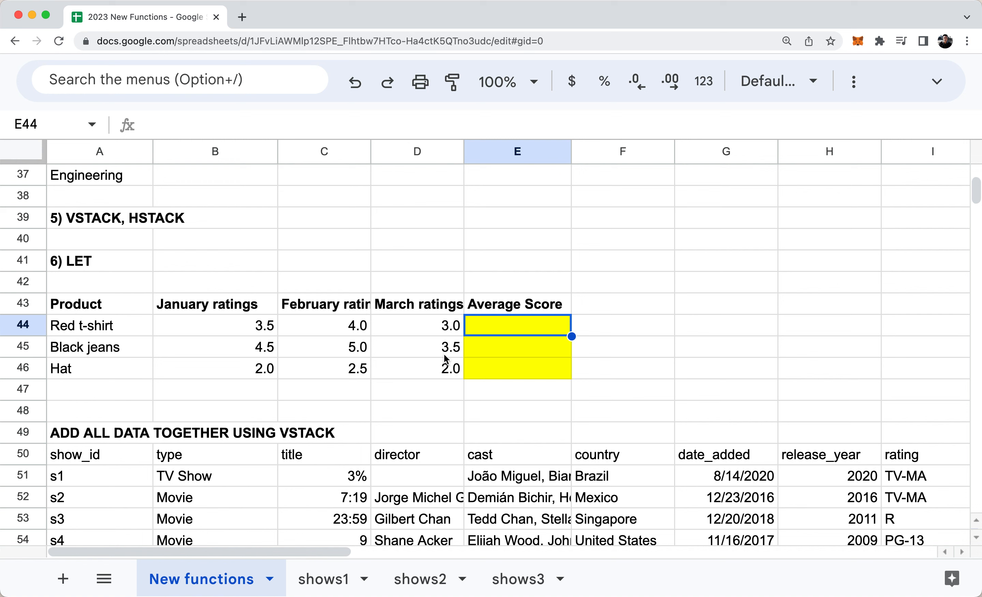
{"action": "left_click", "coordinate": [501, 343]}
{"action": "left_click", "coordinate": [507, 332]}
{"action": "key", "text": "super+equal"}
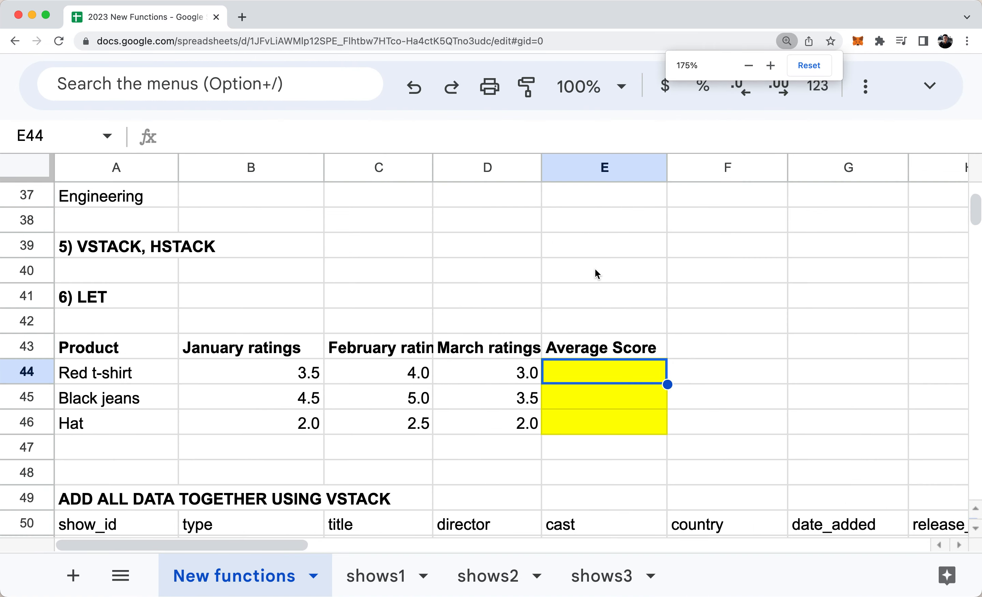
{"action": "scroll", "coordinate": [595, 270], "scroll_direction": "down", "scroll_amount": 1}
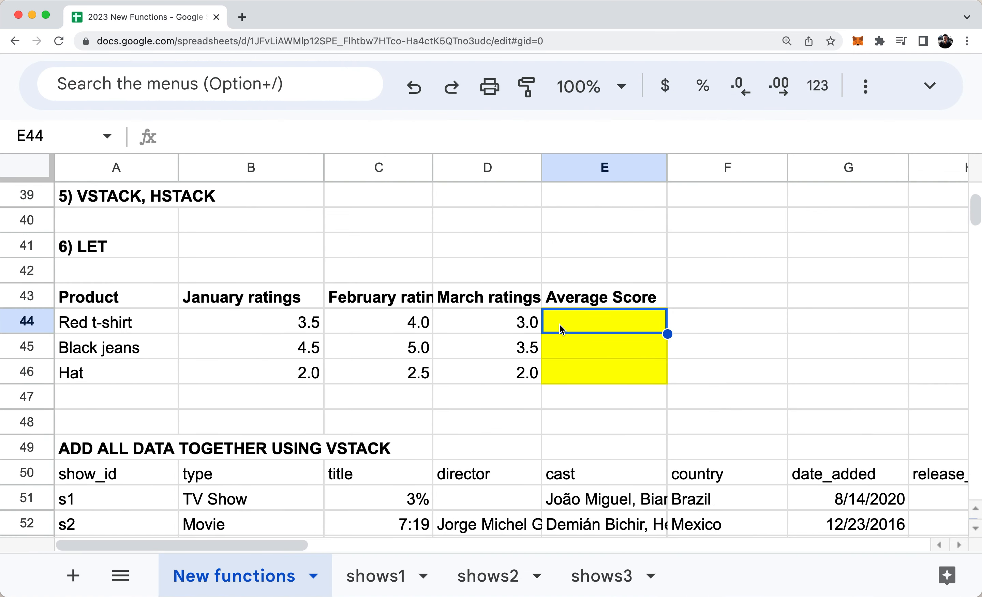
{"action": "type", "text": "=if("}
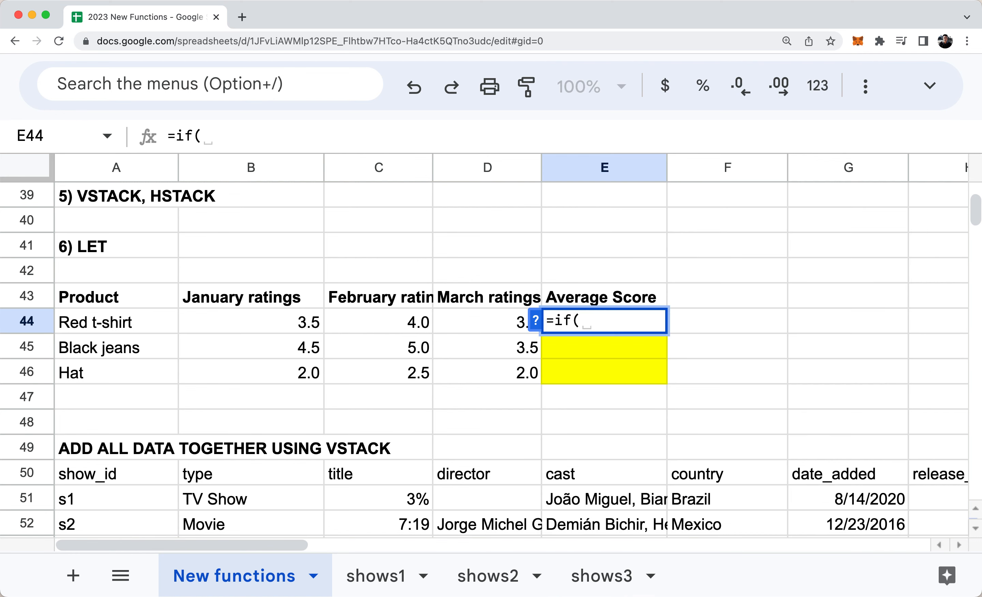
{"action": "type", "text": "average("}
{"action": "key", "text": "Left"}
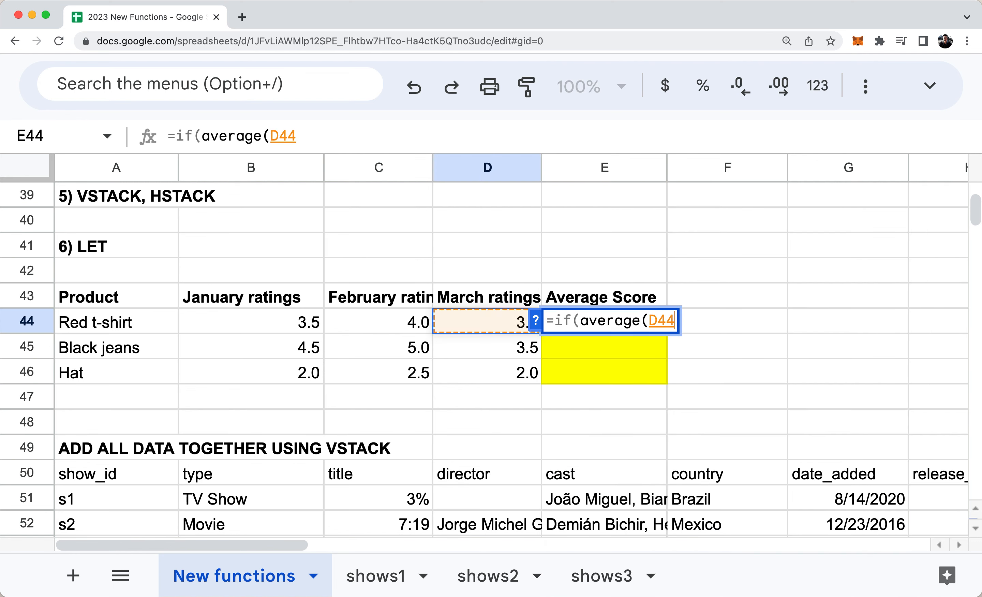
{"action": "key", "text": "Left"}
{"action": "key", "text": "Left"}
{"action": "key", "text": "shift+Right"}
{"action": "key", "text": "shift+Right"}
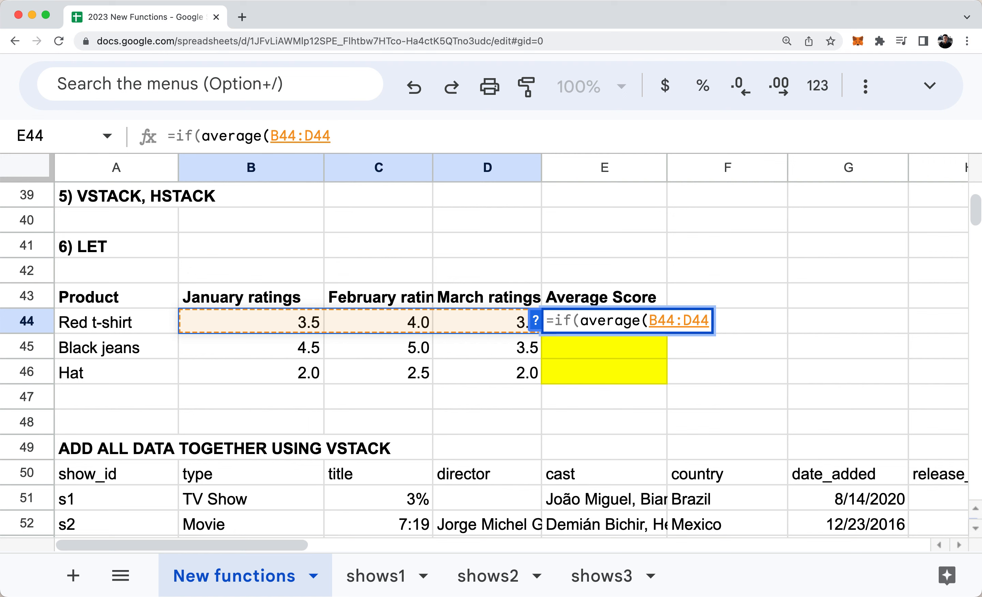
{"action": "type", "text": ")"}
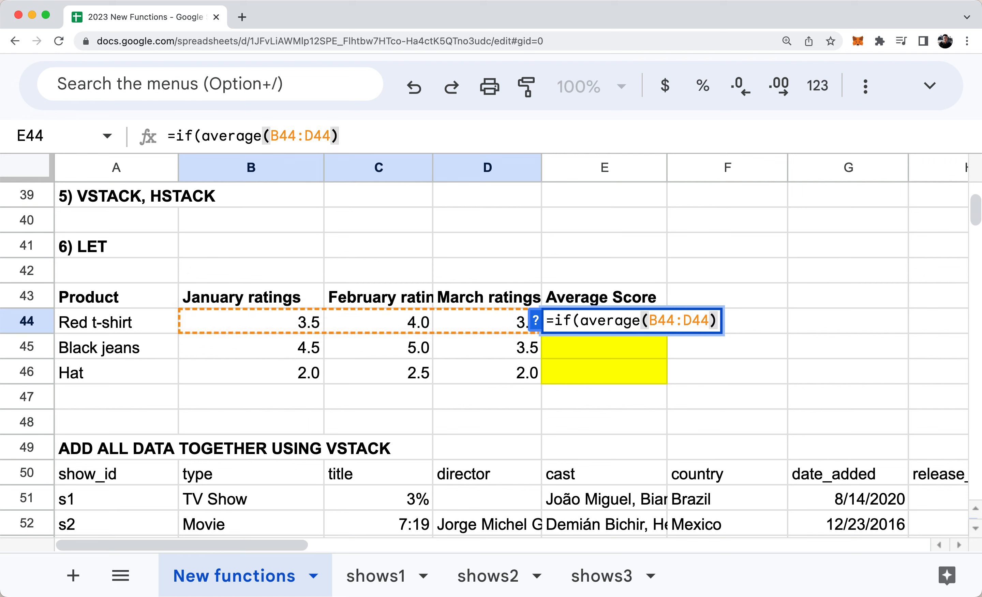
{"action": "type", "text": ">"}
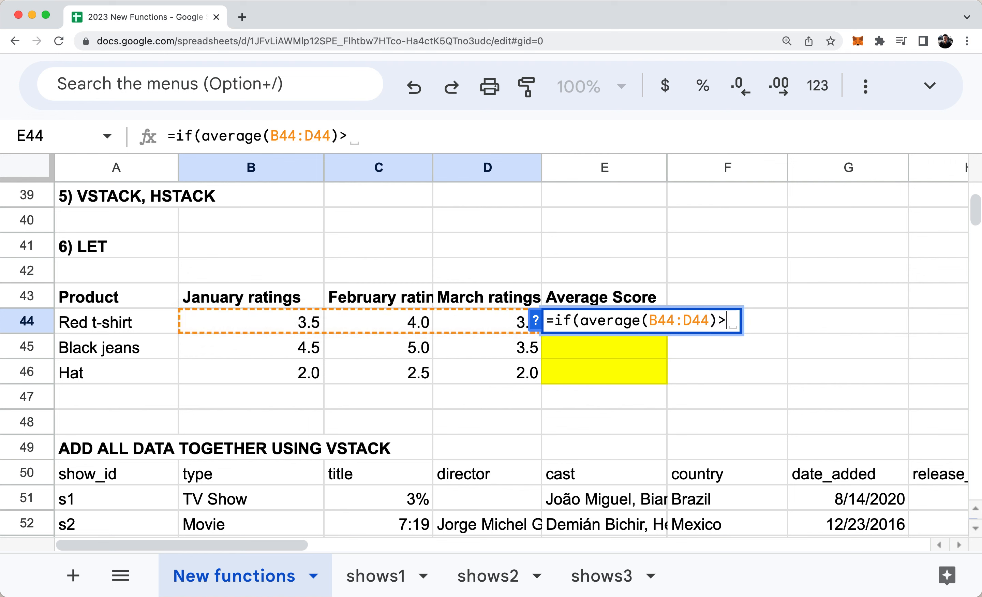
{"action": "type", "text": "4,\"Hi"}
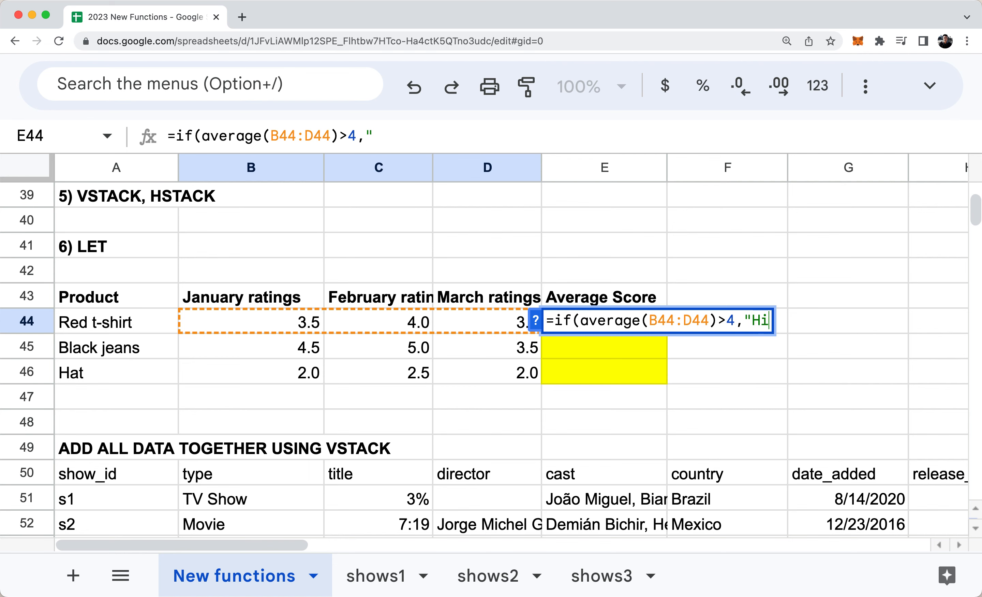
{"action": "type", "text": "gh\",if(av"}
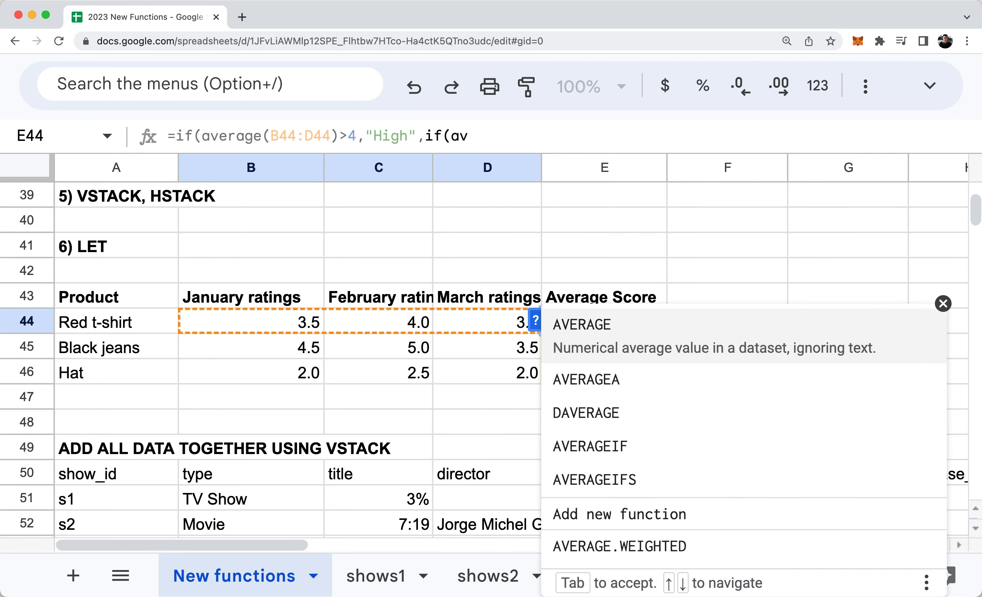
Complete the nested IF in E44 with "Medium" for an average of B44:D44 above 3, otherwise "Low", and fill it down to E46.
{"action": "key", "text": "Tab"}
{"action": "key", "text": "Left"}
{"action": "key", "text": "Left"}
{"action": "key", "text": "Left"}
{"action": "key", "text": "shift+Right"}
{"action": "key", "text": "shift+Right"}
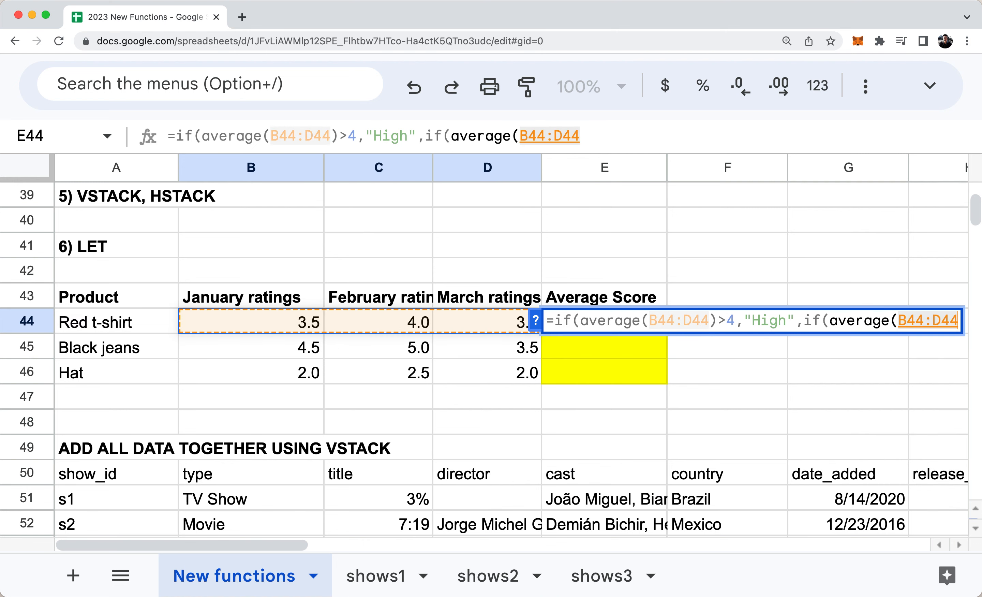
{"action": "type", "text": ")<"}
{"action": "key", "text": "BackSpace"}
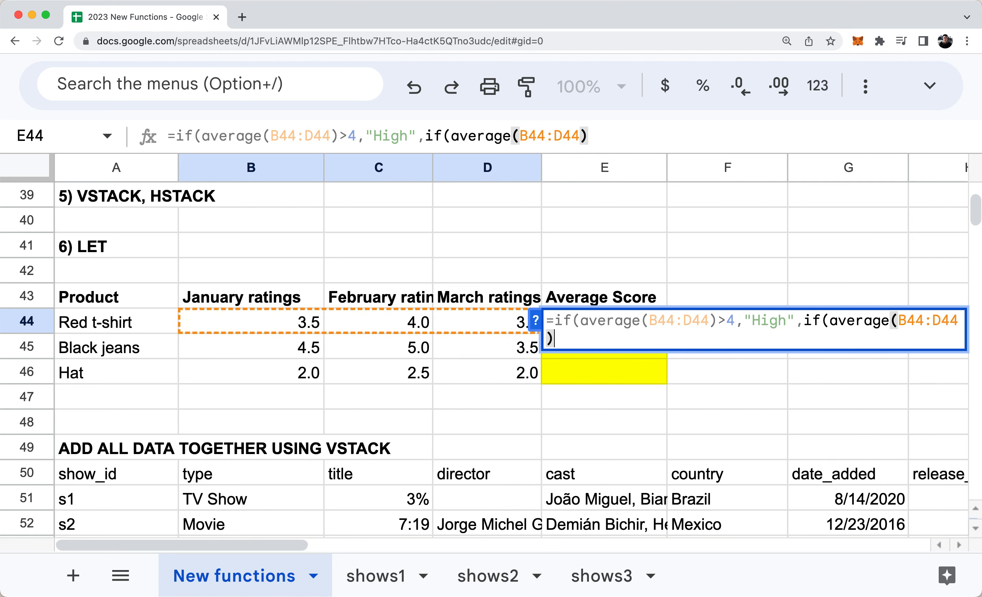
{"action": "type", "text": ">"}
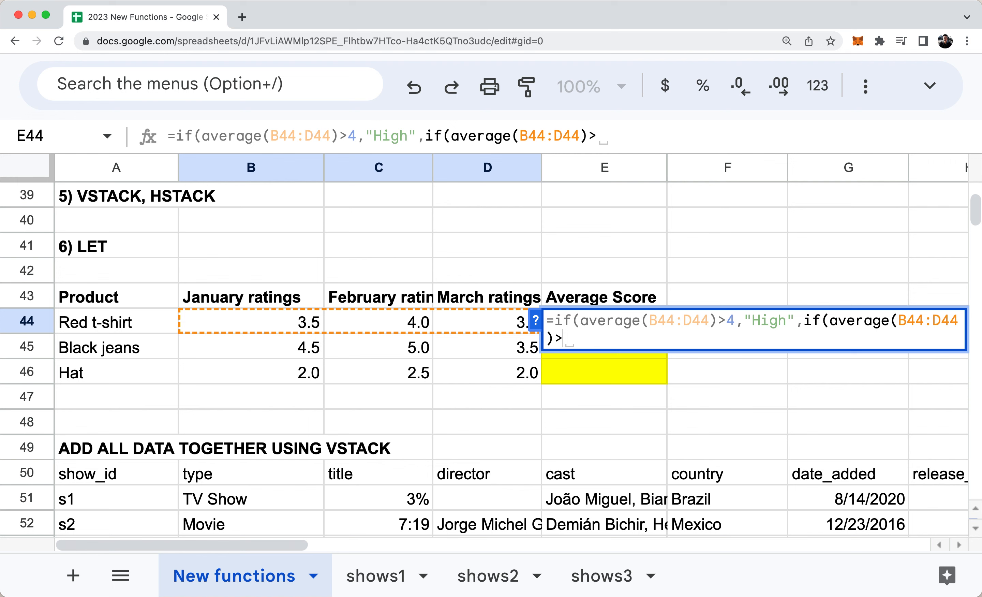
{"action": "type", "text": "3,\"Medium\",\"Low"}
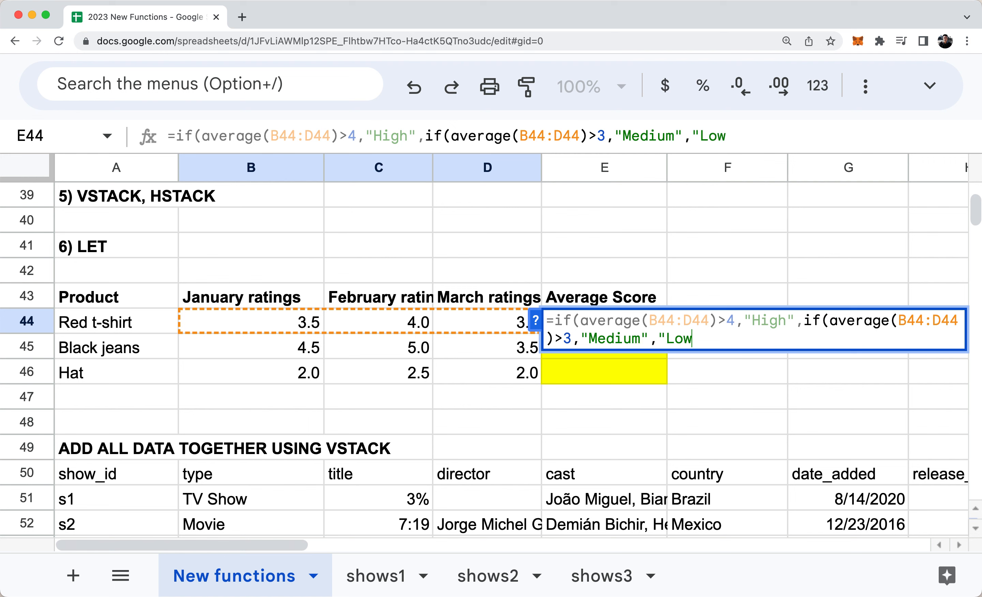
{"action": "type", "text": "\"))"}
{"action": "key", "text": "Return"}
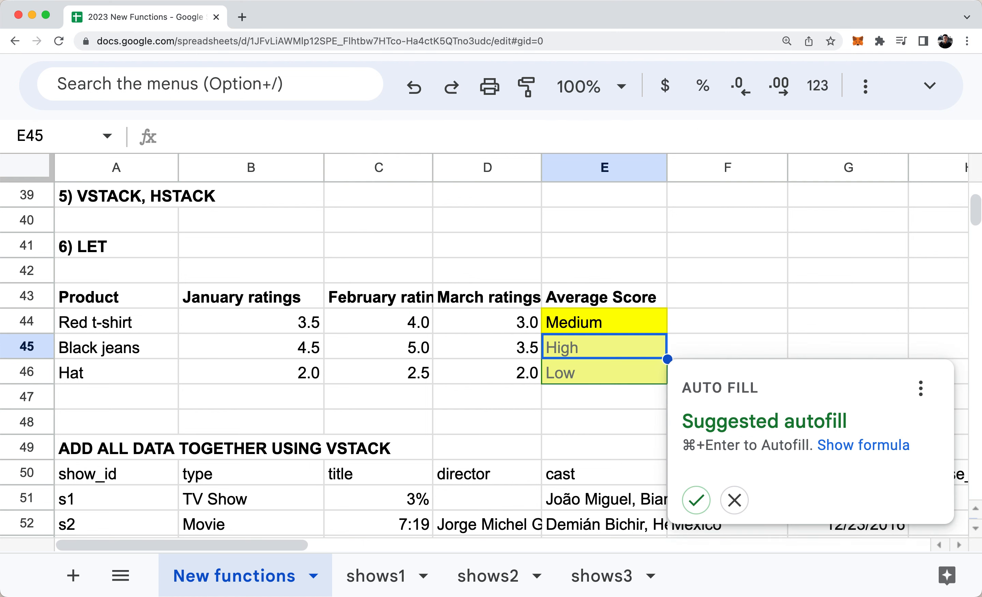
{"action": "key", "text": "super+Return"}
Calculate the average of B44:D44 in F44 with the AVERAGE function and fill it down to F46.
{"action": "left_click", "coordinate": [577, 320]}
{"action": "key", "text": "Left"}
{"action": "key", "text": "Right"}
{"action": "key", "text": "Right"}
{"action": "type", "text": "=a"}
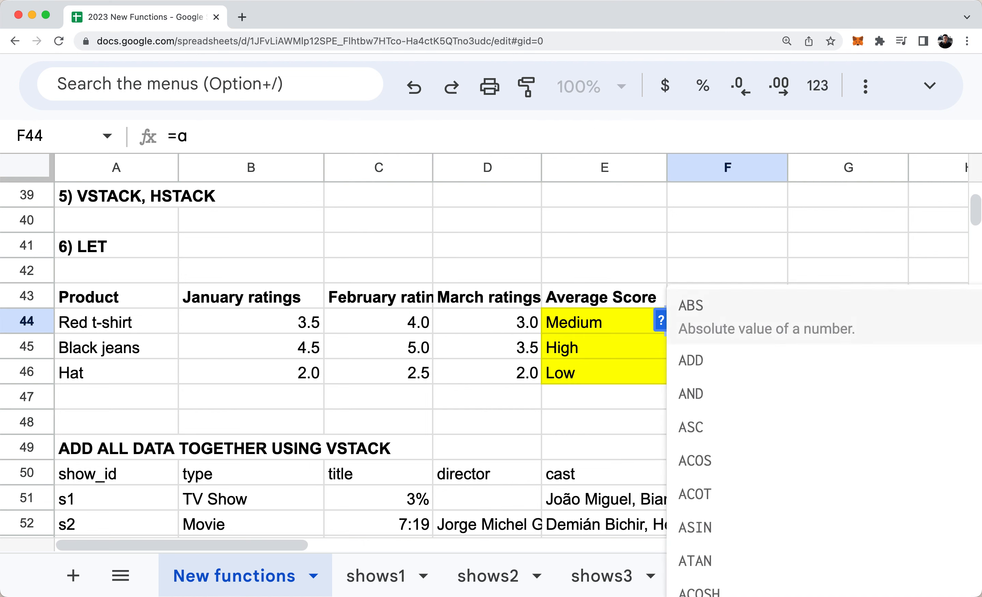
{"action": "type", "text": "verage()"}
{"action": "key", "text": "BackSpace"}
{"action": "key", "text": "Left"}
{"action": "key", "text": "Left"}
{"action": "key", "text": "Left"}
{"action": "key", "text": "Right"}
{"action": "key", "text": "shift+Left"}
{"action": "key", "text": "shift+Left"}
{"action": "key", "text": "Return"}
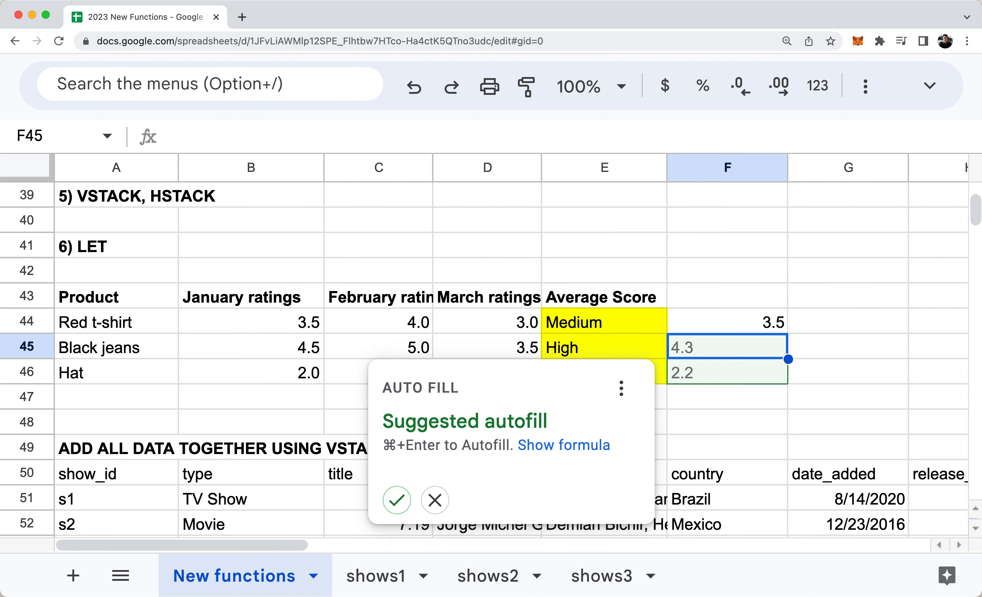
{"action": "key", "text": "super+Return"}
Compare the rating labels in E44:E46 with the numeric averages in F44:F46.
{"action": "key", "text": "Up"}
{"action": "key", "text": "Left"}
{"action": "key", "text": "Down"}
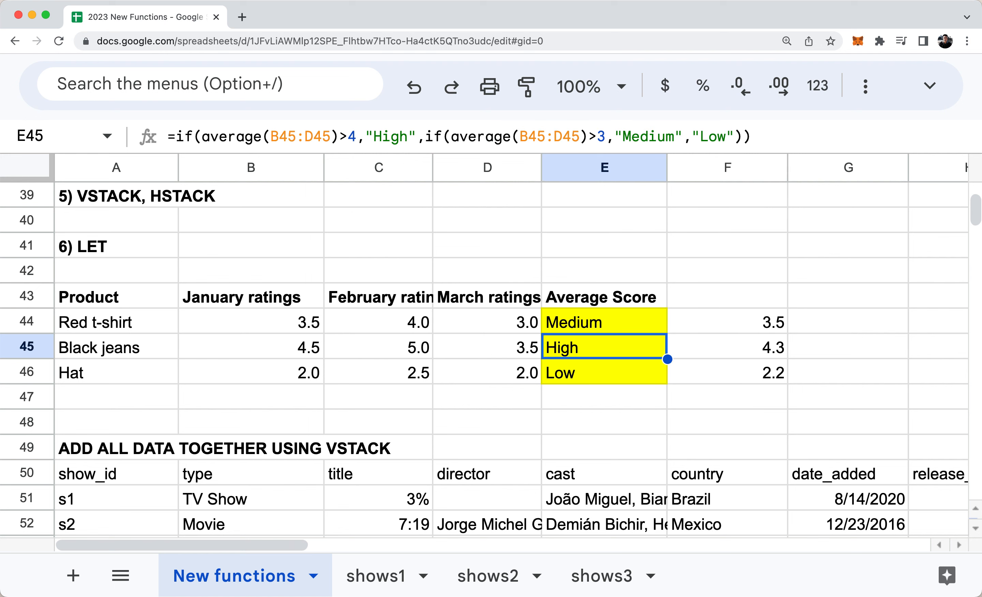
{"action": "key", "text": "Right"}
{"action": "key", "text": "Up"}
{"action": "key", "text": "Down"}
{"action": "key", "text": "Down"}
{"action": "key", "text": "Right"}
{"action": "key", "text": "Up"}
{"action": "key", "text": "Left"}
{"action": "key", "text": "Up"}
{"action": "key", "text": "Right"}
Clear the helper averages from F44:F46 and return to E44.
{"action": "key", "text": "shift+Down"}
{"action": "key", "text": "shift+Down"}
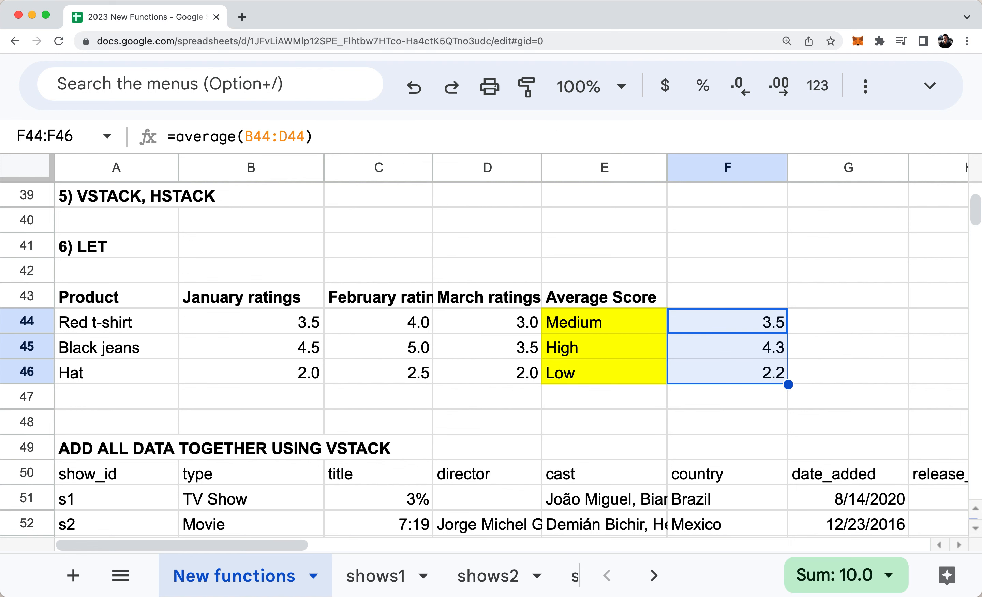
{"action": "key", "text": "Left"}
Examine the repeated AVERAGE calculation in the E44 formula, and leave the formula as it is.
{"action": "key", "text": "Return"}
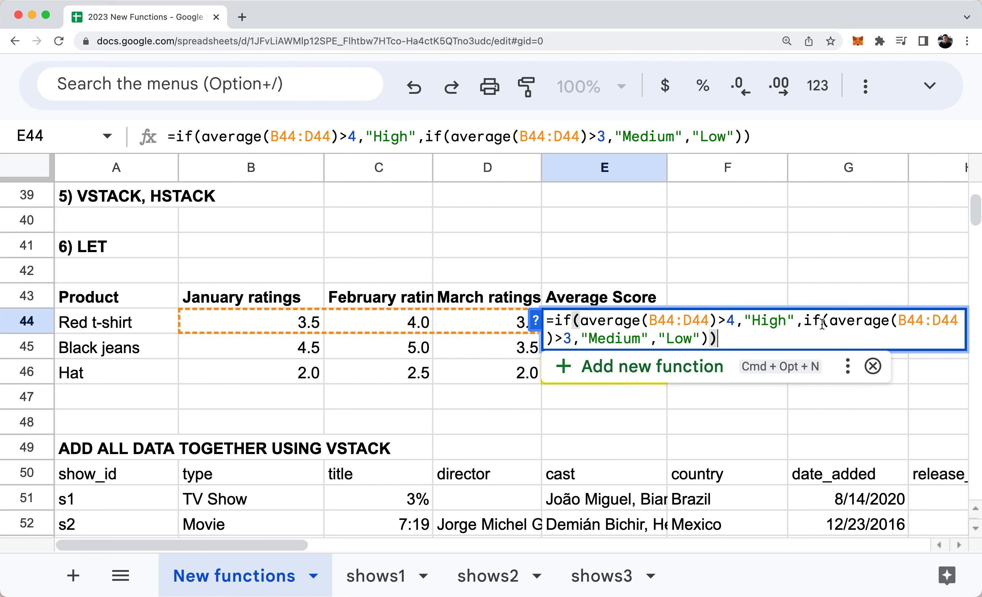
{"action": "left_click", "coordinate": [878, 366]}
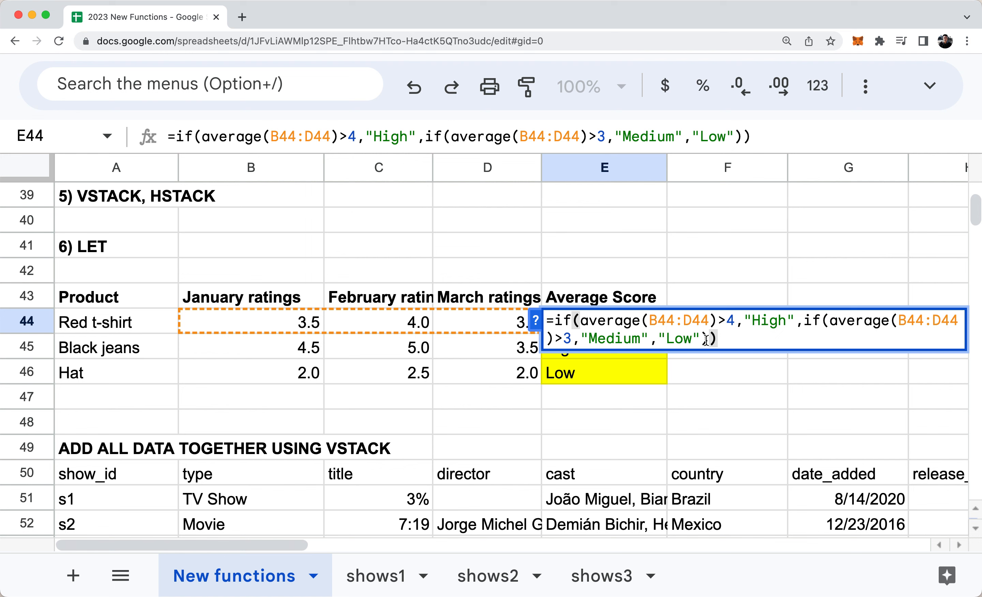
{"action": "key", "text": "Escape"}
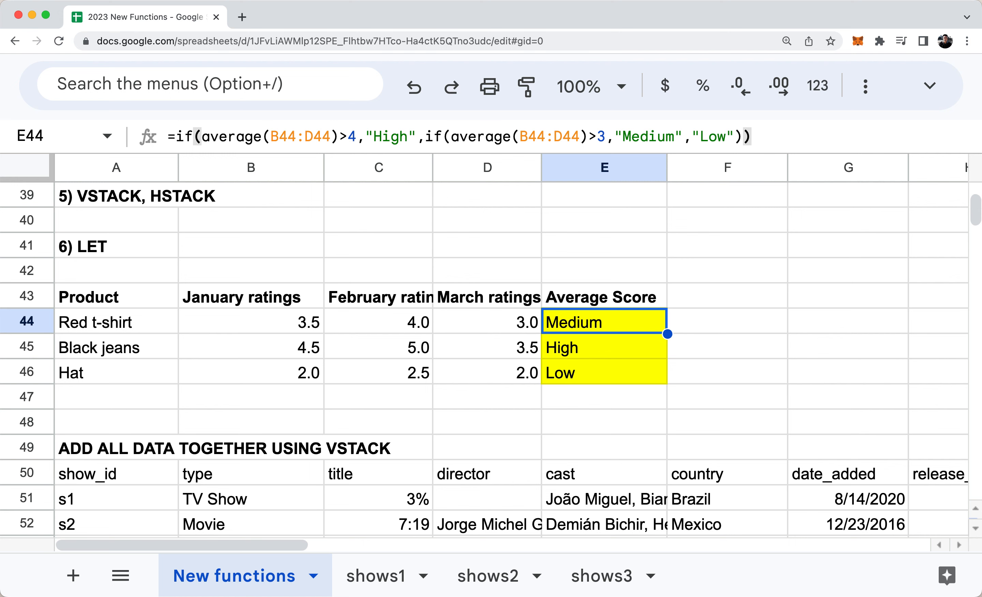
Delete the nested IF formulas from the Average Score cells E44:E46.
{"action": "key", "text": "shift+Down"}
{"action": "key", "text": "shift+Down"}
{"action": "key", "text": "Delete"}
{"action": "key", "text": "Down"}
{"action": "key", "text": "Up"}
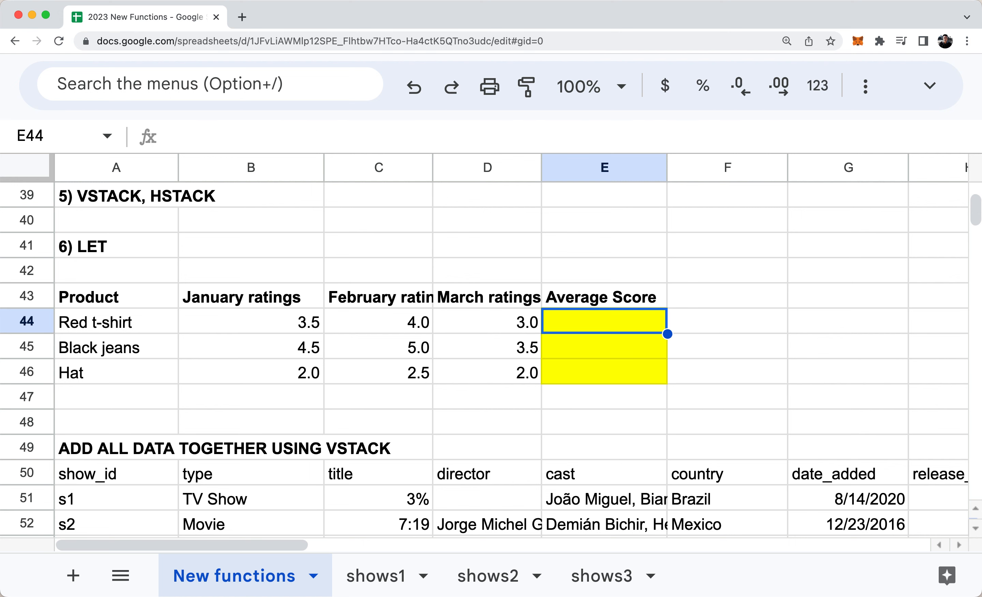
Start a LET formula in E44 with avg_rating as the first variable name.
{"action": "type", "text": "=LEF"}
{"action": "key", "text": "BackSpace"}
{"action": "type", "text": "T"}
{"action": "left_click", "coordinate": [944, 332]}
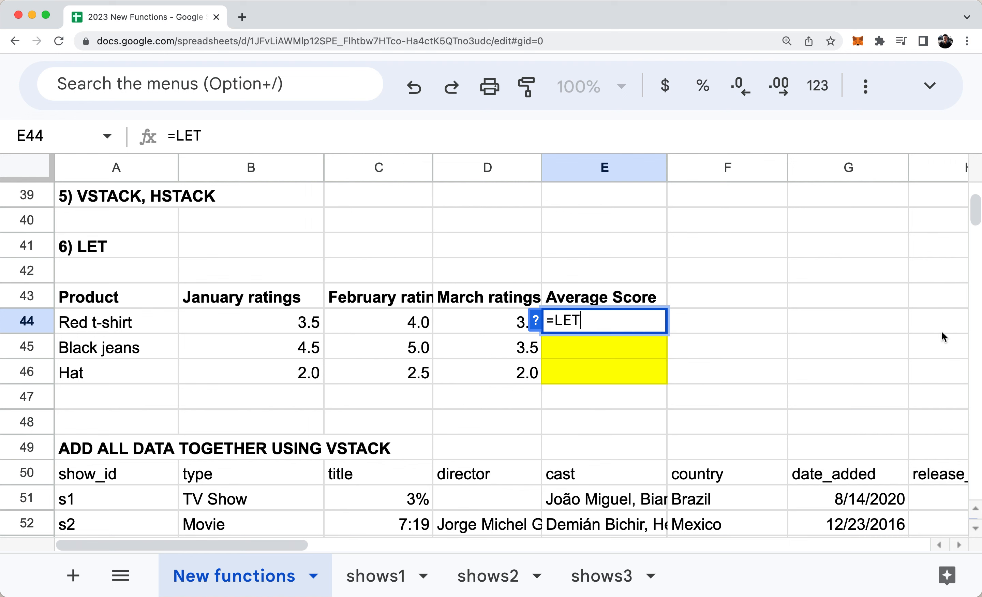
{"action": "type", "text": "(avg_rating"}
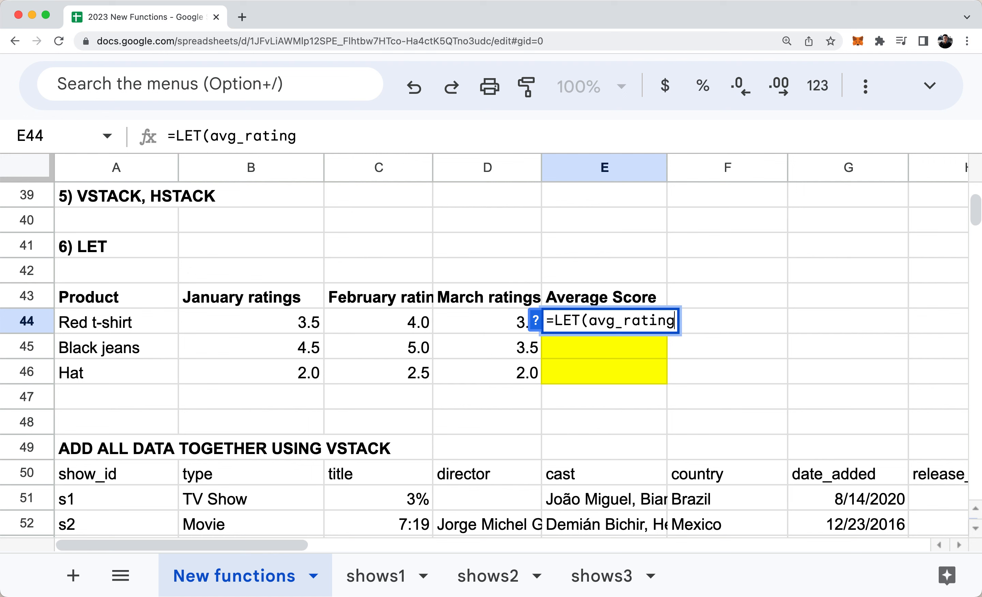
{"action": "type", "text": ","}
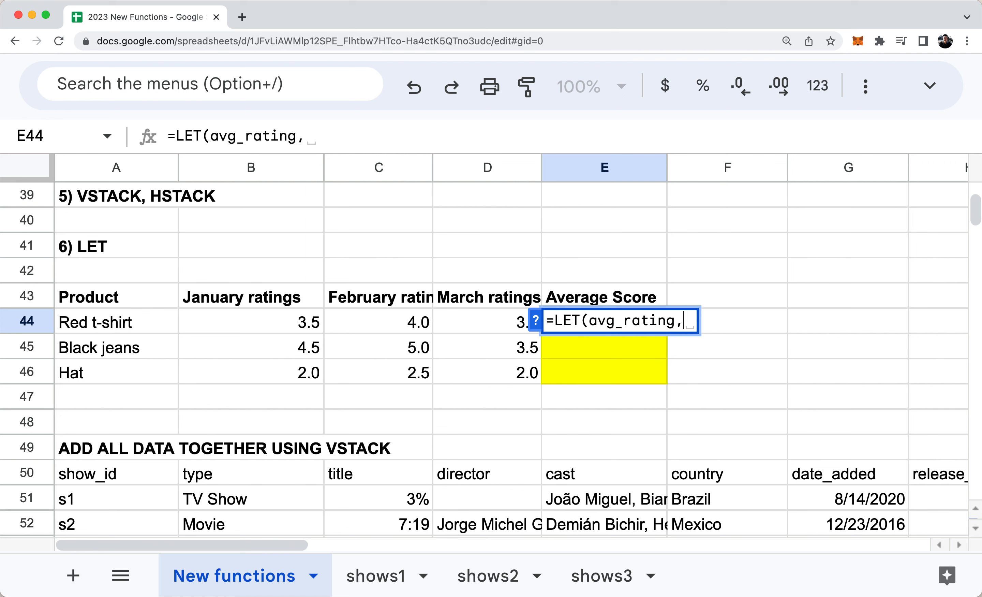
Define the value of avg_rating in the LET formula as average(B44:D44).
{"action": "key", "text": "Left"}
{"action": "key", "text": "Left"}
{"action": "key", "text": "Left"}
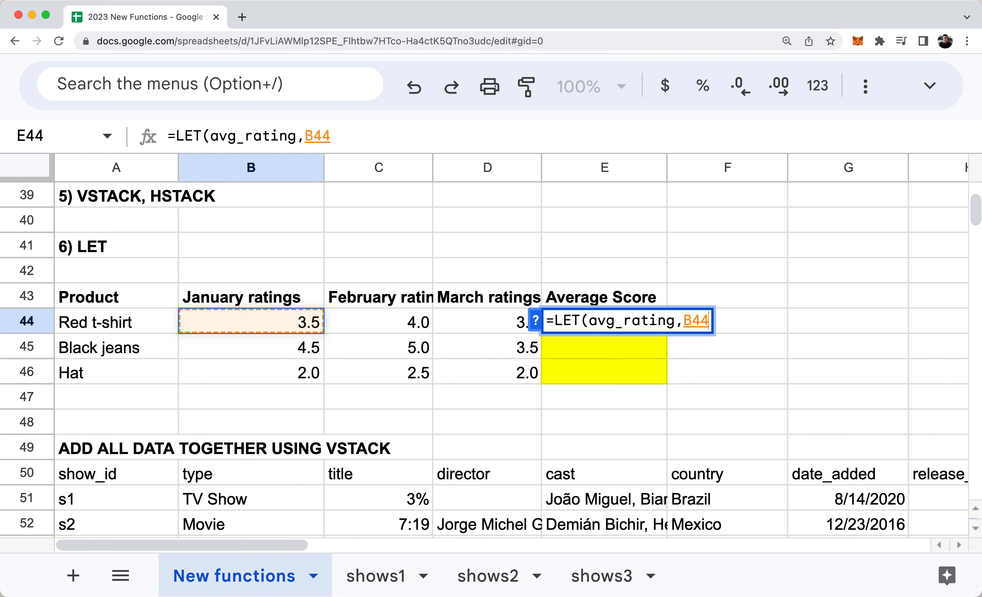
{"action": "key", "text": "BackSpace"}
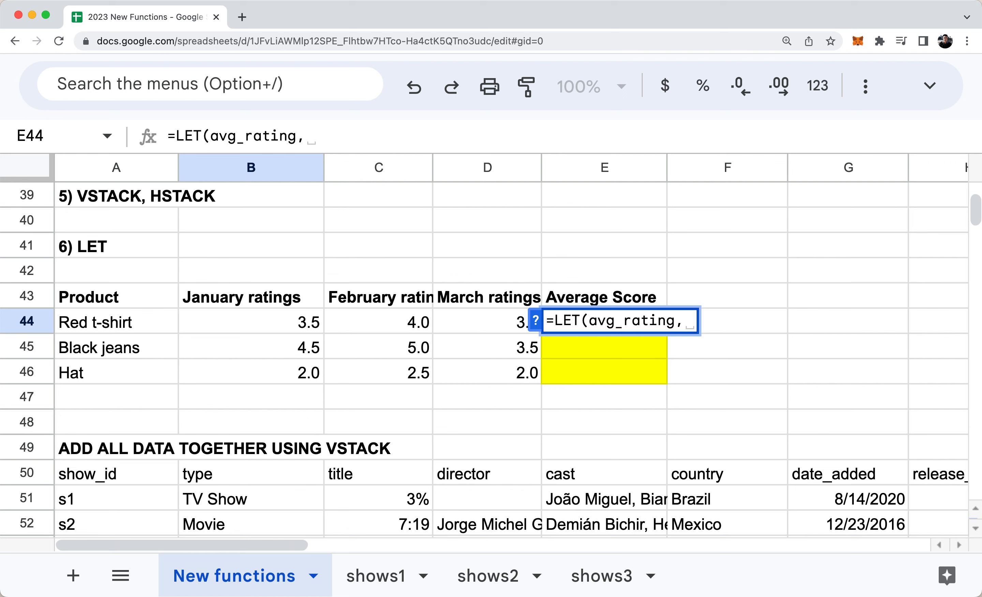
{"action": "type", "text": "average("}
{"action": "left_click_drag", "start_coordinate": [487, 321], "coordinate": [252, 321]}
{"action": "type", "text": ")"}
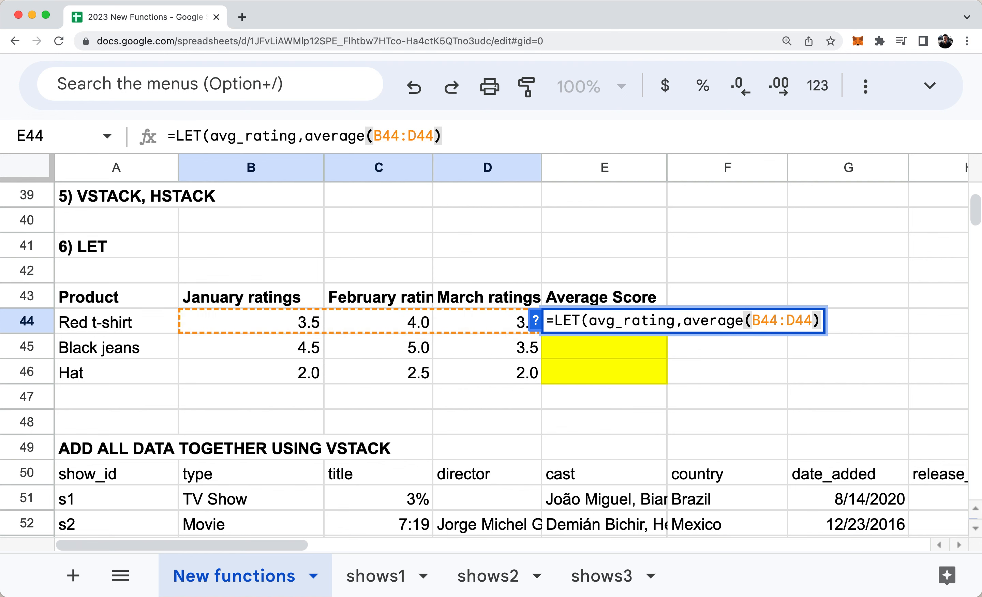
{"action": "type", "text": ", "}
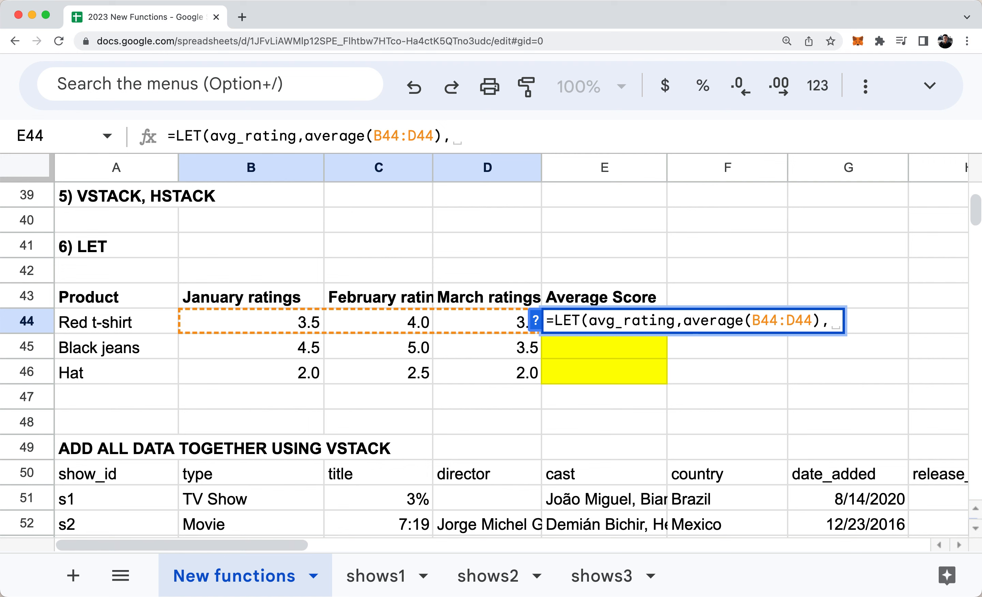
Add an IF to the E44 LET formula that returns "High" when avg_rating>4, and start a second IF as its alternative.
{"action": "type", "text": "if(av"}
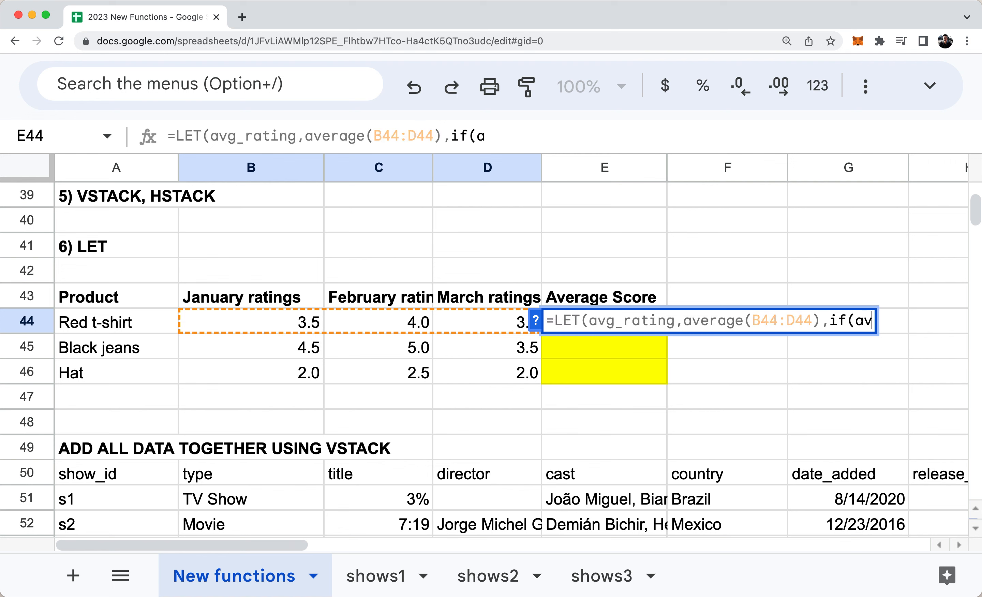
{"action": "type", "text": "g_rating>4,\""}
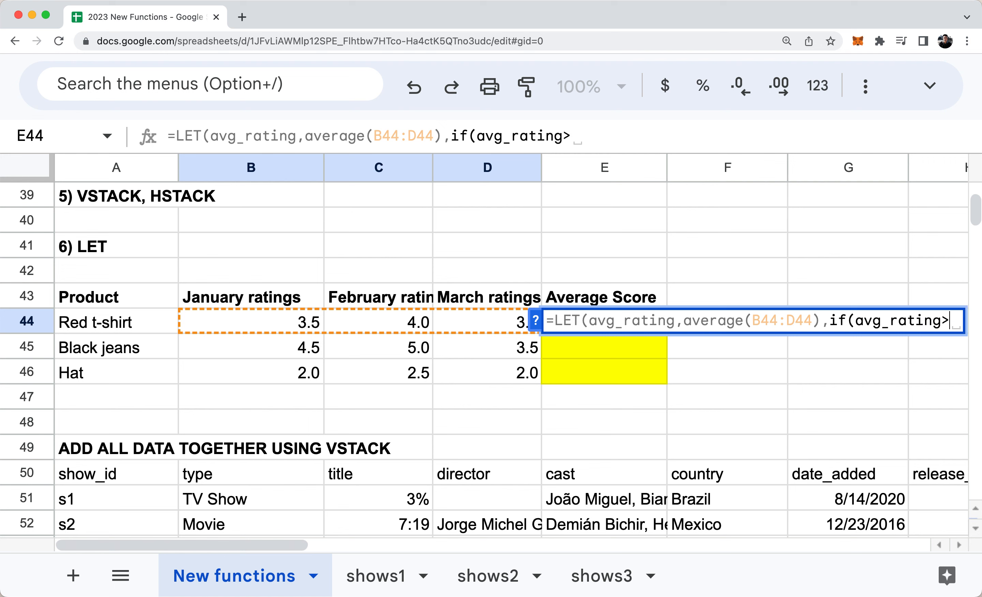
{"action": "type", "text": "Hi"}
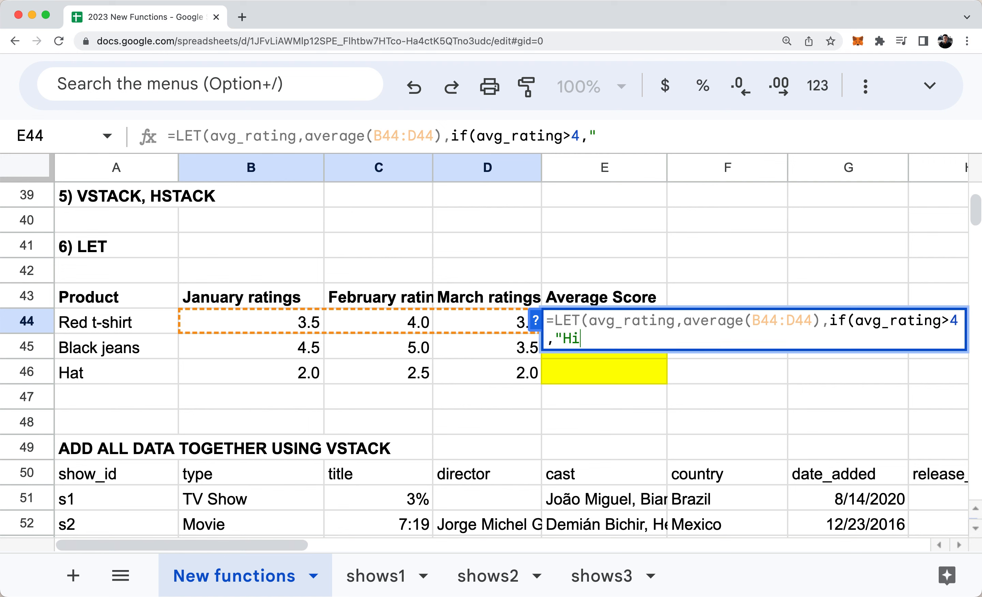
{"action": "type", "text": "gh\",if"}
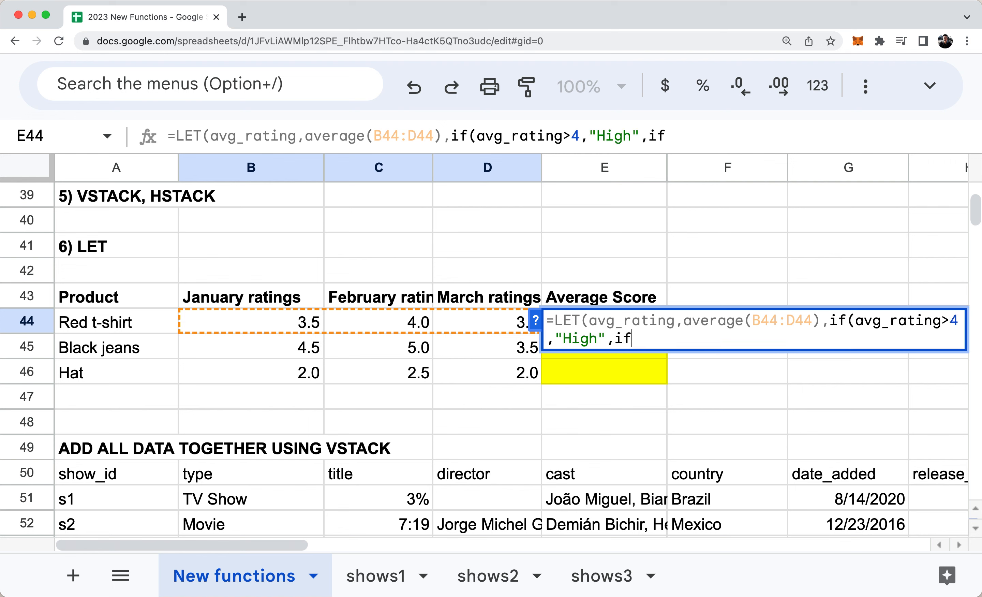
Complete the nested IF so avg_rating>3 gives "Medium" and anything else "Low", closing all parentheses of the LET formula.
{"action": "type", "text": "(avg_rating> "}
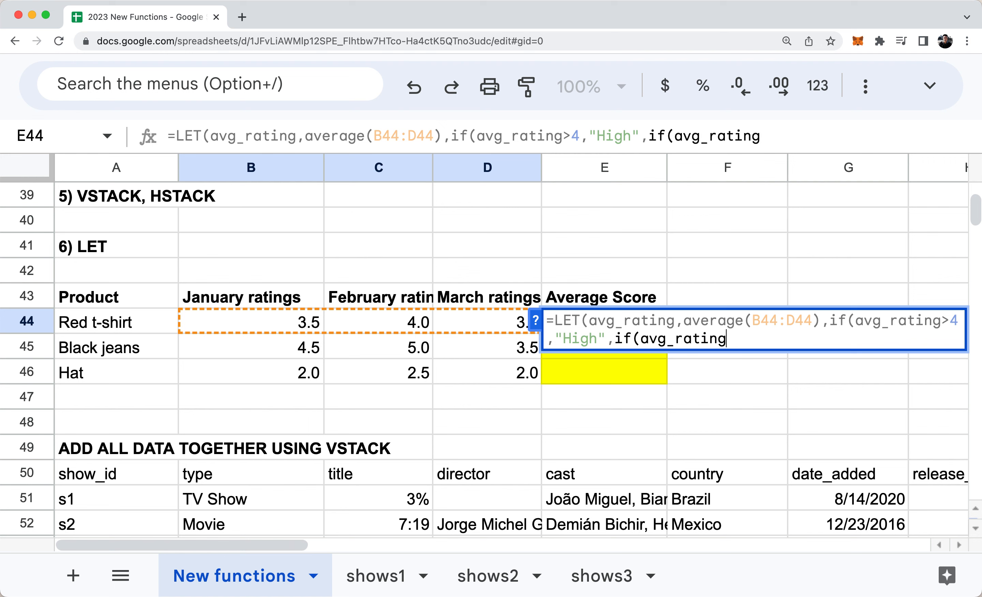
{"action": "type", "text": "3,\"Med"}
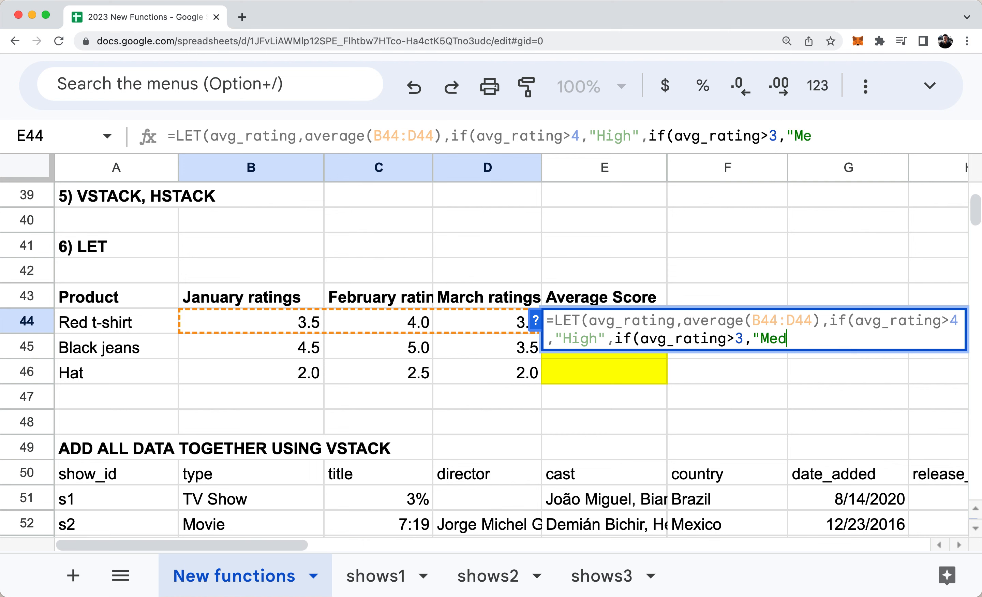
{"action": "type", "text": "ium\",\"Low\""}
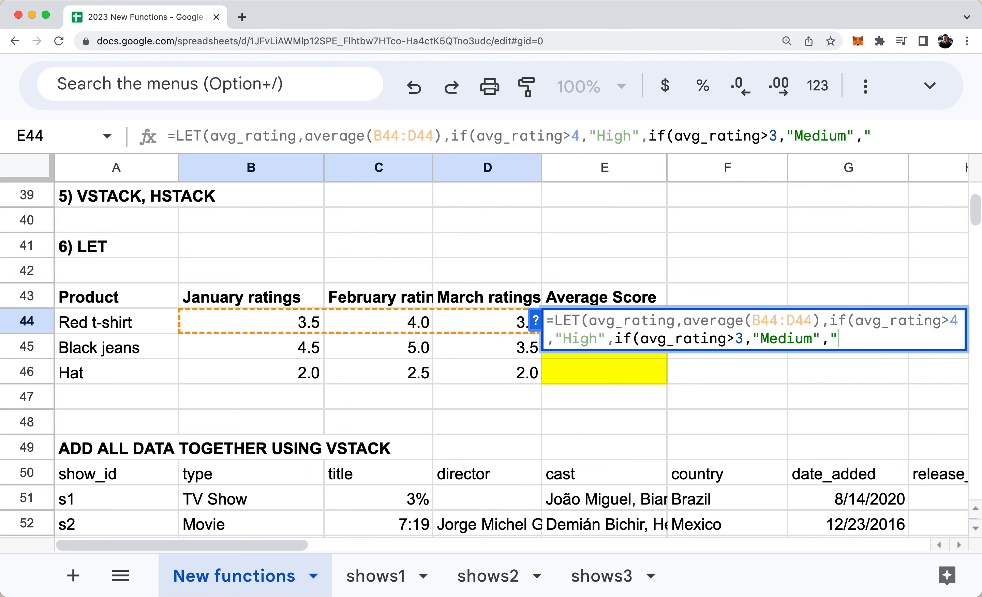
{"action": "type", "text": ")))"}
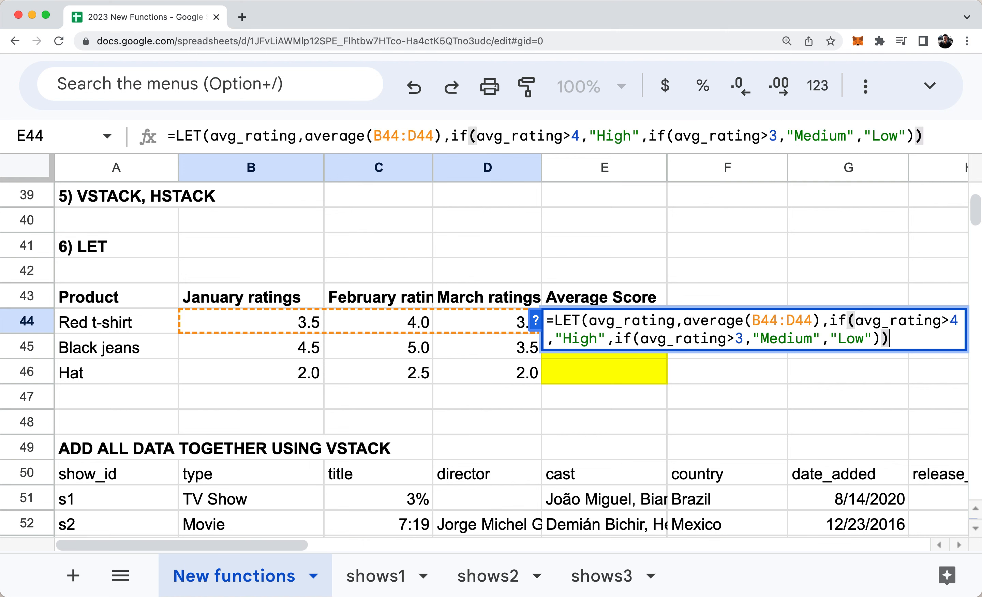
Enter the LET formula in E44 and accept the suggested autofill for the Average Score cells E45:E46.
{"action": "key", "text": "Return"}
{"action": "key", "text": "super+Return"}
{"action": "key", "text": "Up"}
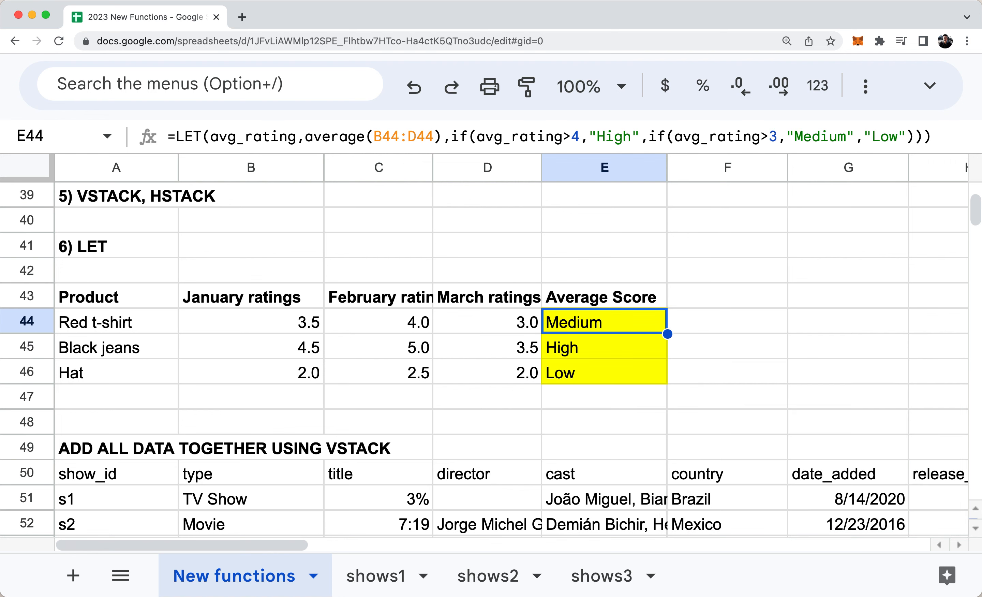
Open the LET formula in E44 and examine the avg_rating name and its average(B44:D44) definition.
{"action": "key", "text": "Return"}
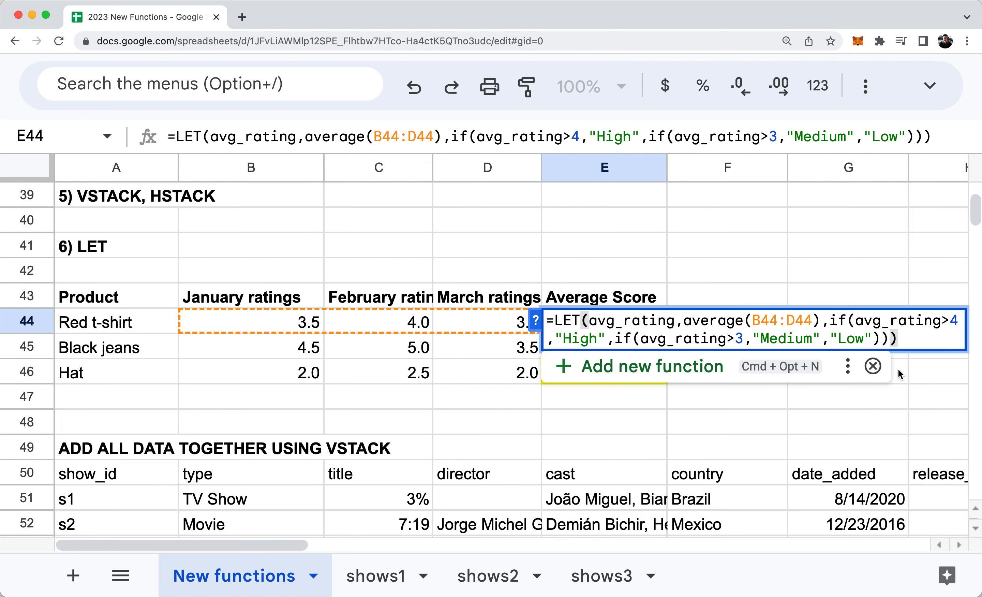
{"action": "left_click", "coordinate": [874, 367]}
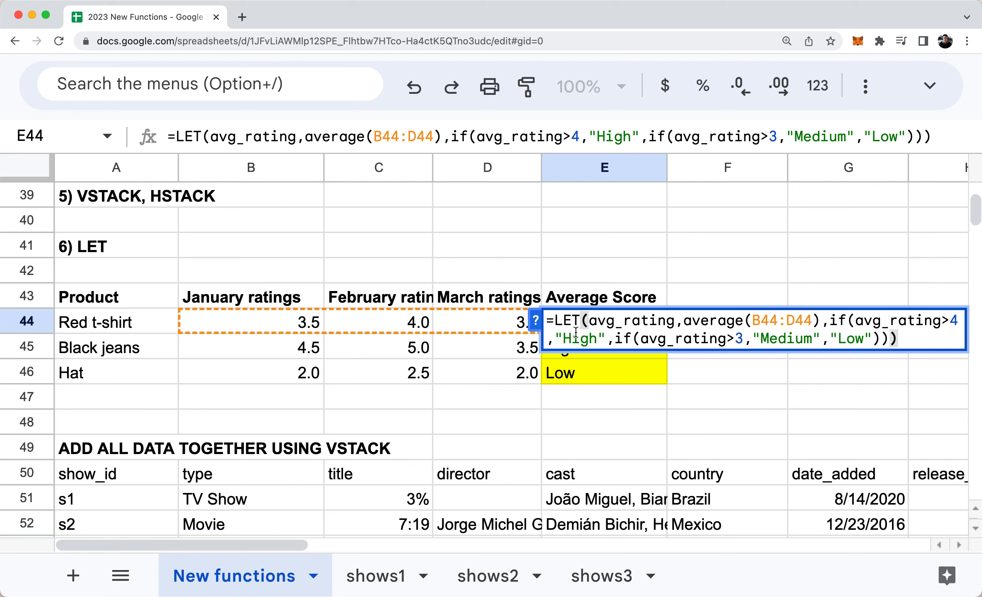
{"action": "left_click_drag", "start_coordinate": [589, 321], "coordinate": [674, 325]}
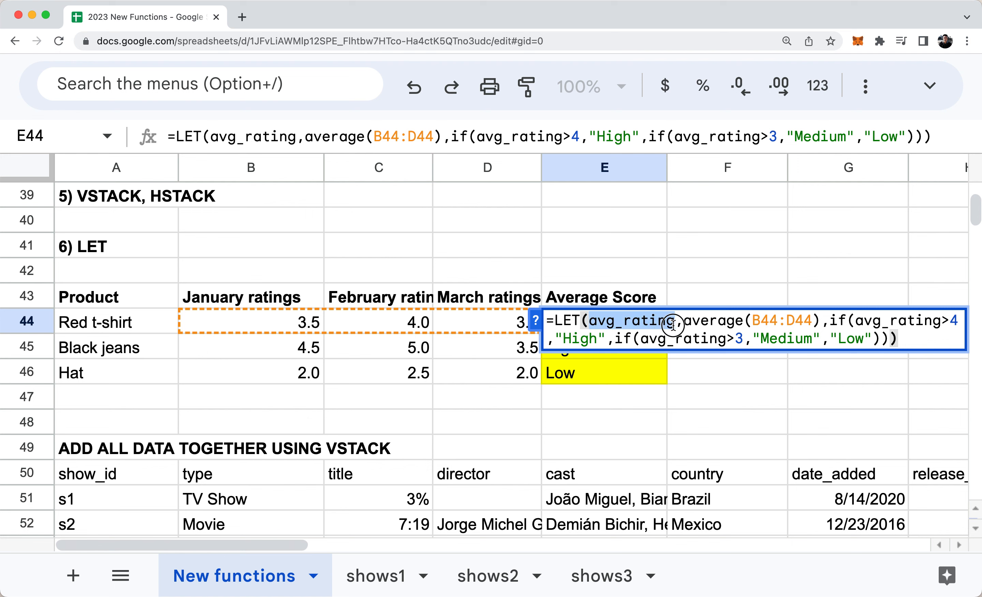
{"action": "left_click", "coordinate": [732, 320]}
{"action": "left_click", "coordinate": [690, 325]}
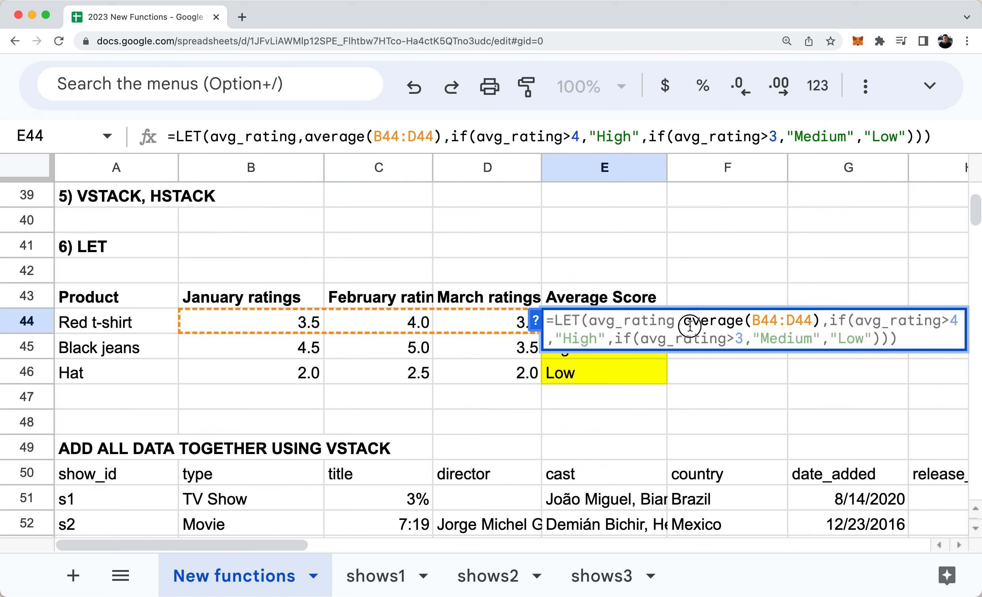
{"action": "left_click_drag", "start_coordinate": [684, 322], "coordinate": [819, 322]}
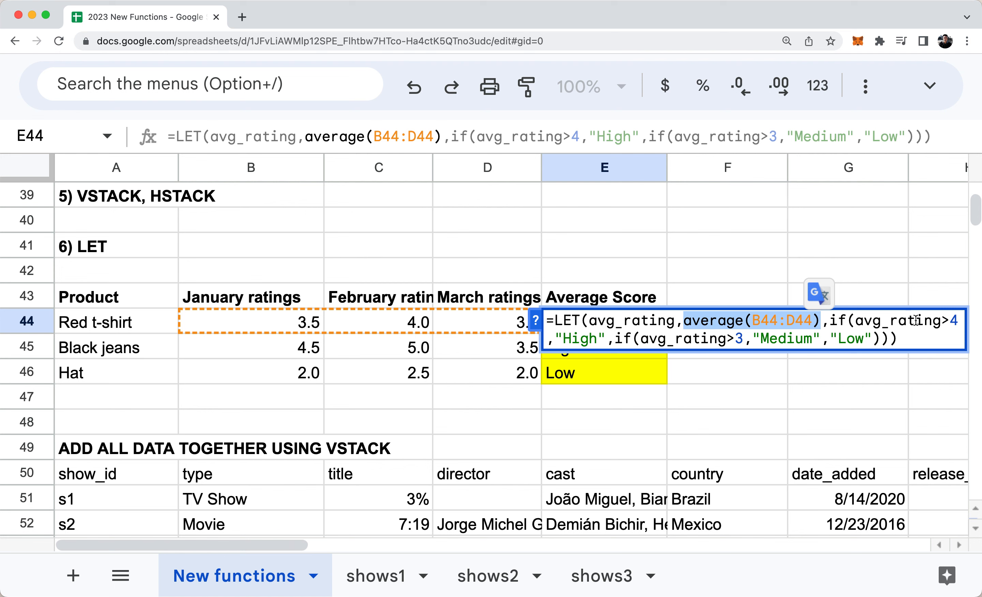
Examine where the nested IFs of the E44 formula reuse avg_rating, and exit the cell without editing.
{"action": "left_click", "coordinate": [873, 322]}
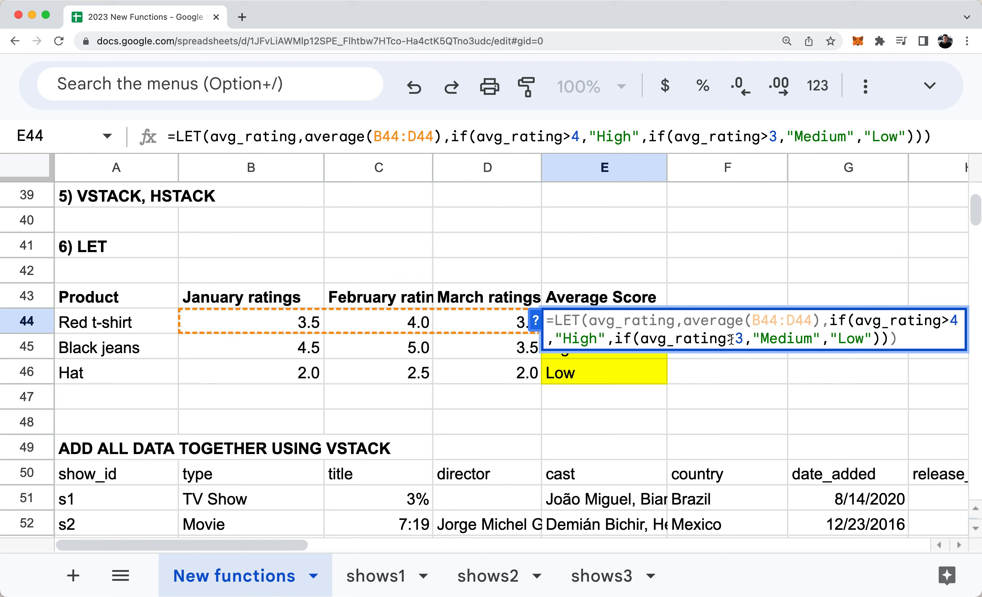
{"action": "left_click", "coordinate": [641, 330]}
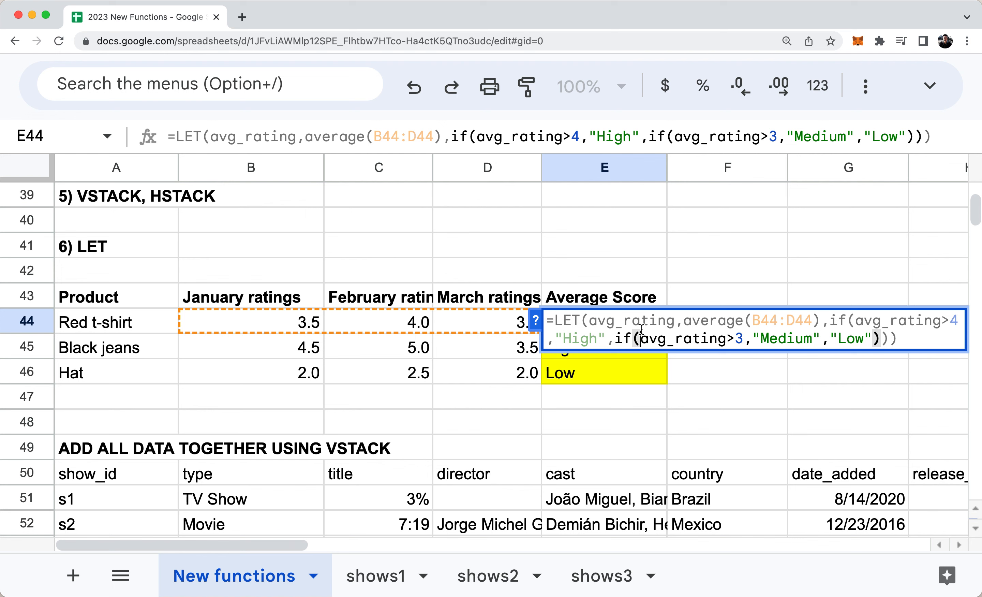
{"action": "left_click", "coordinate": [657, 321]}
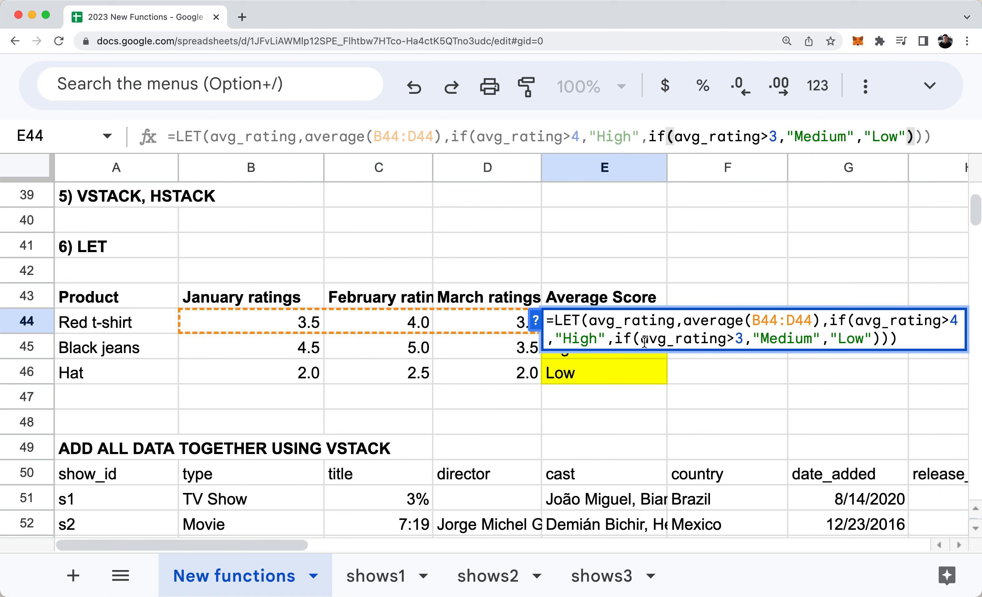
{"action": "left_click", "coordinate": [623, 326]}
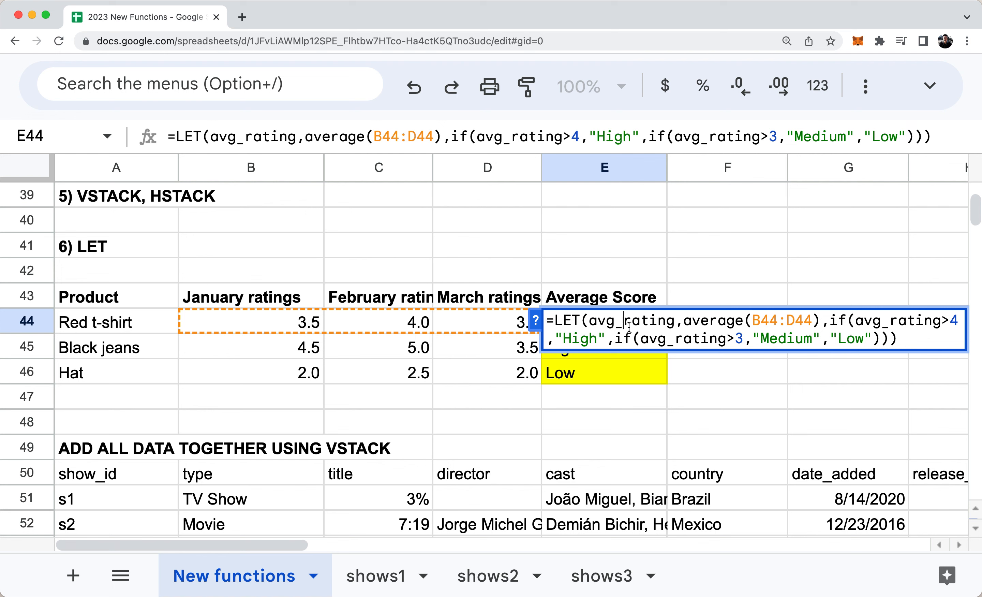
{"action": "left_click", "coordinate": [657, 322]}
{"action": "key", "text": "Escape"}
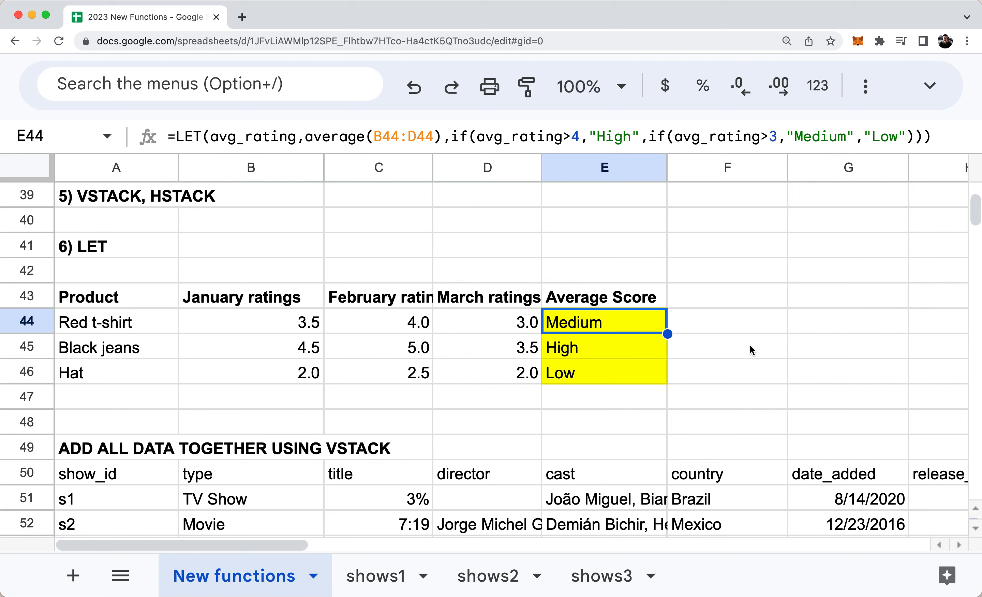
Reopen the E44 formula to review where the avg_rating name is declared, and close it without editing.
{"action": "left_click", "coordinate": [727, 321]}
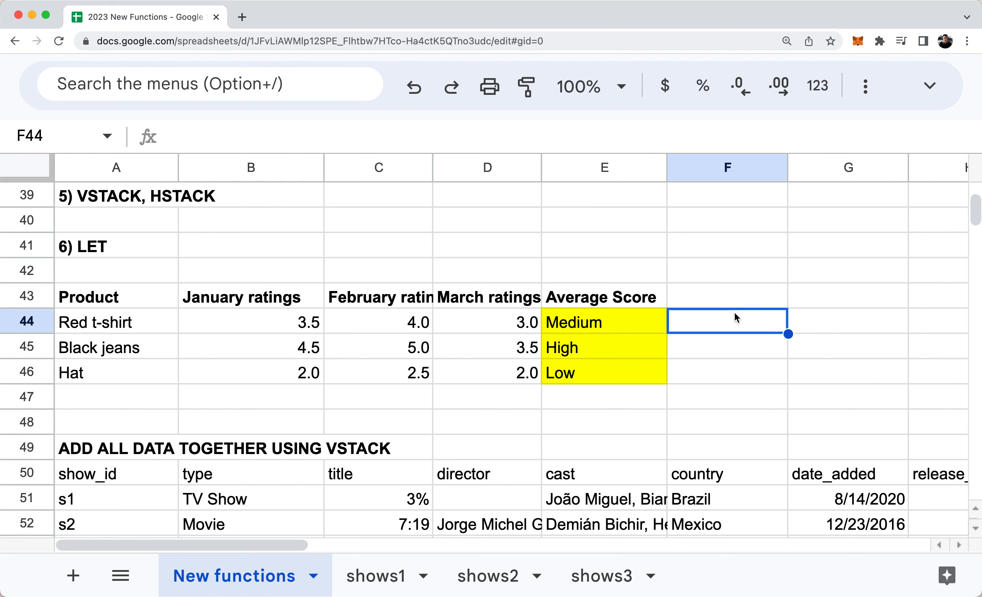
{"action": "double_click", "coordinate": [726, 321]}
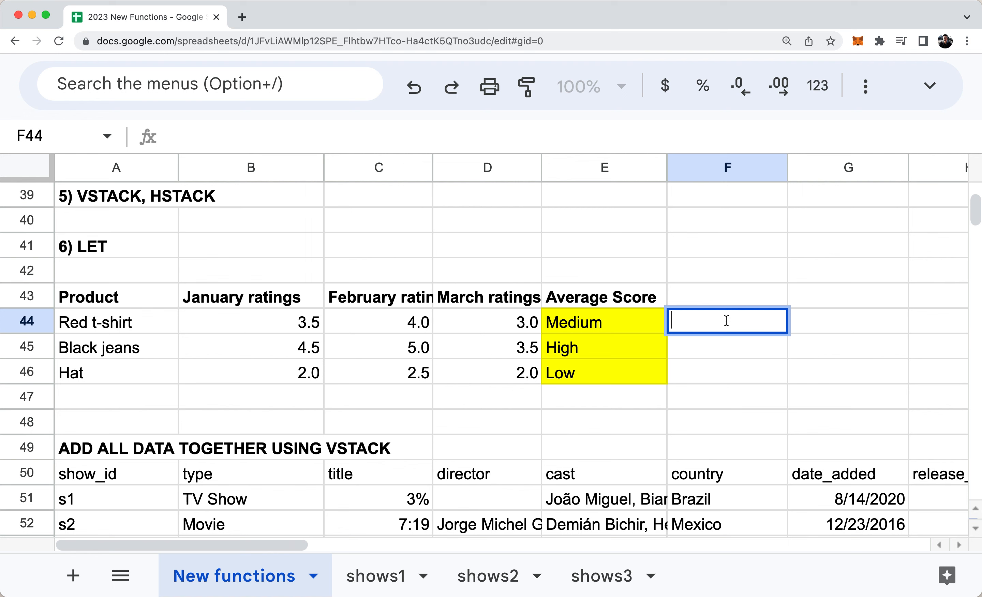
{"action": "key", "text": "Left"}
{"action": "key", "text": "Return"}
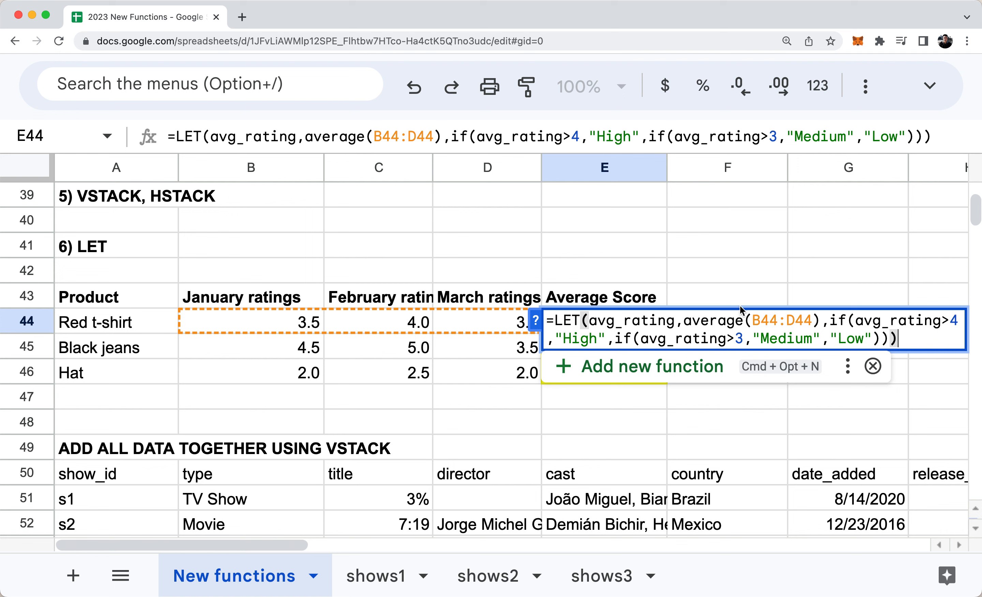
{"action": "left_click", "coordinate": [674, 323]}
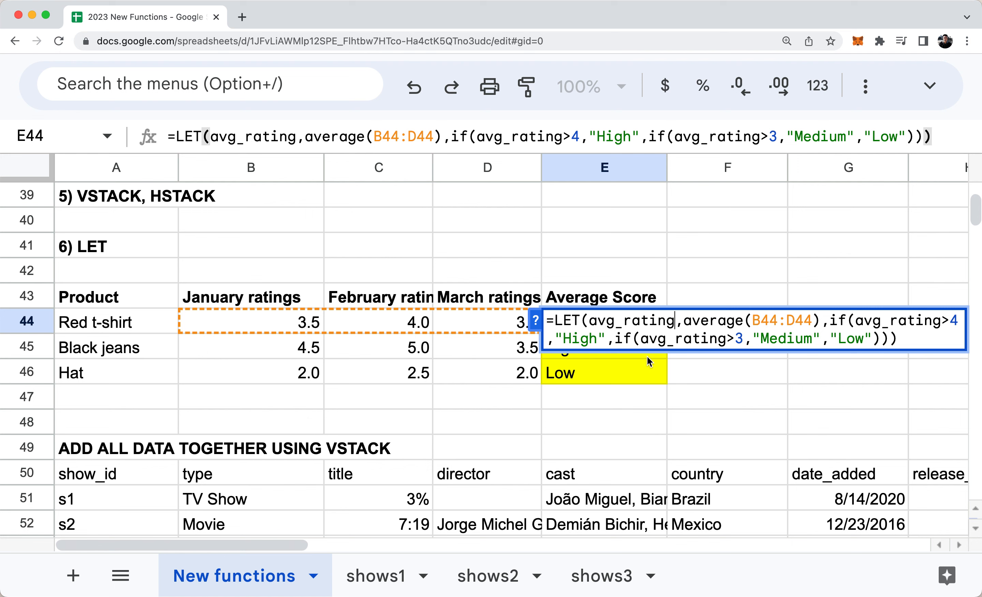
{"action": "key", "text": "Escape"}
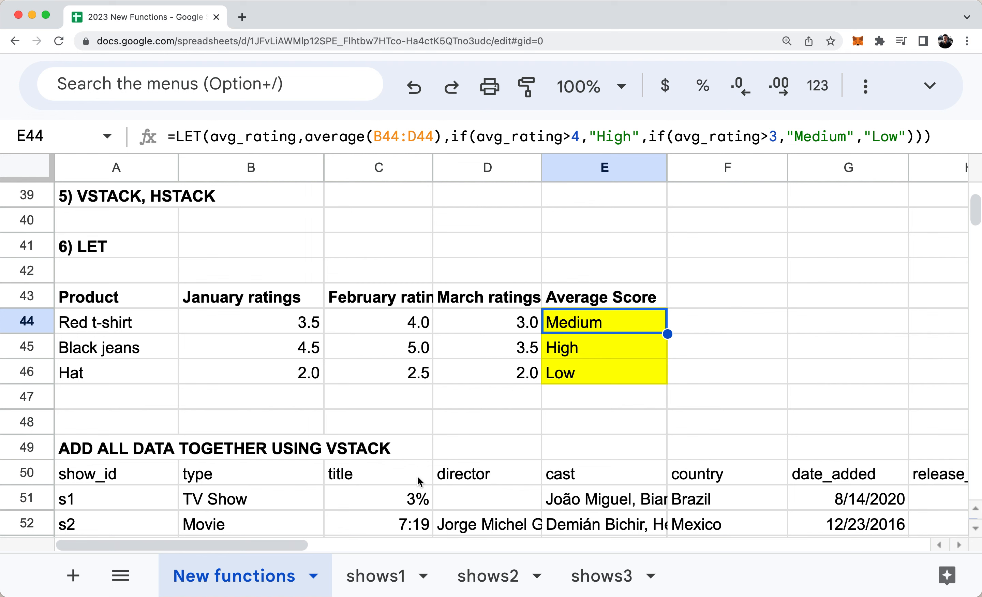
Highlight the avg_rating variable name inside the LET formula of the Red t-shirt score, and cancel editing.
{"action": "left_click", "coordinate": [513, 324]}
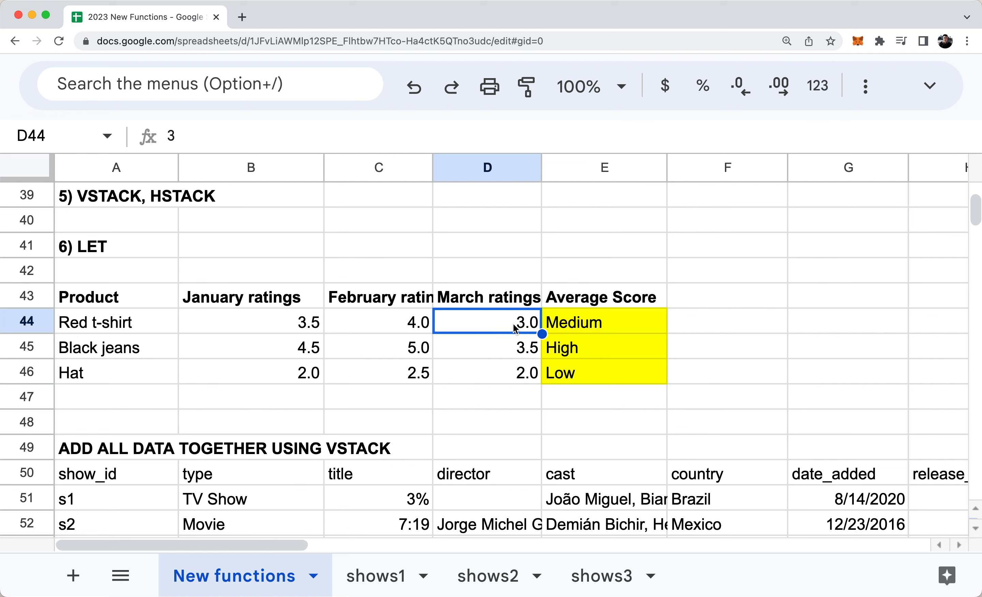
{"action": "left_click", "coordinate": [575, 324]}
{"action": "double_click", "coordinate": [574, 323]}
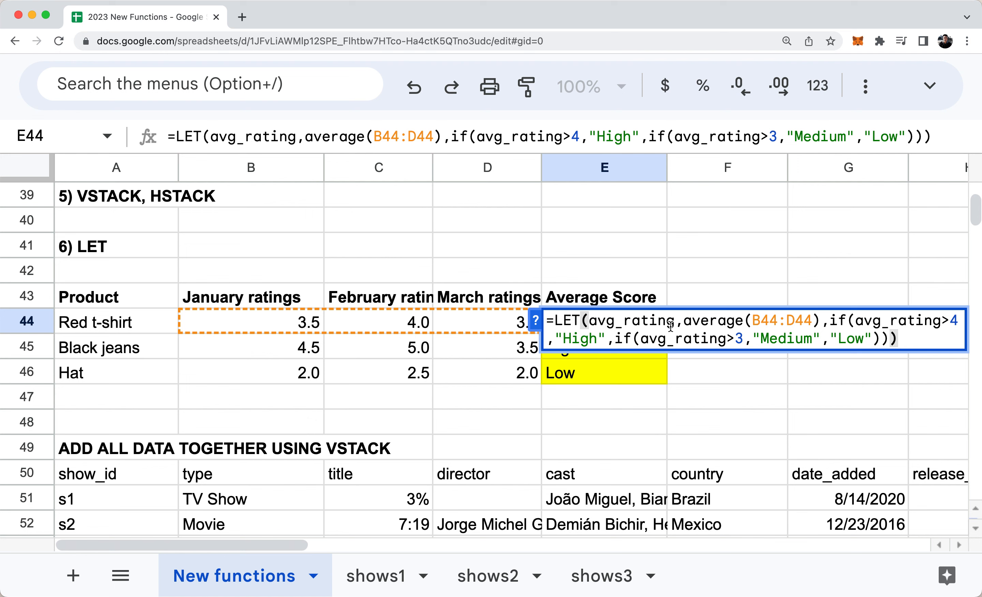
{"action": "left_click_drag", "start_coordinate": [675, 321], "coordinate": [591, 323]}
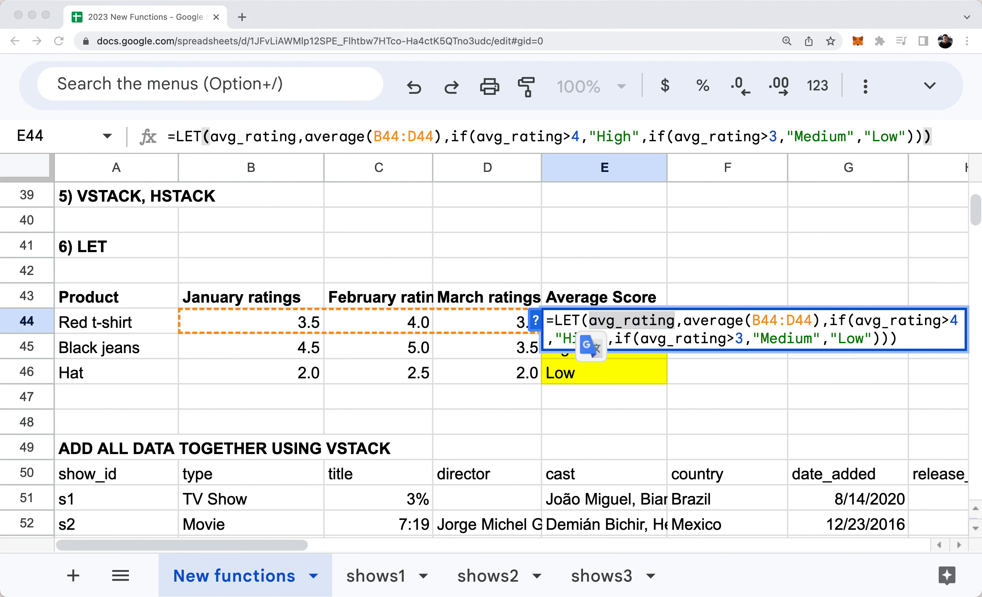
{"action": "left_click", "coordinate": [296, 260]}
{"action": "key", "text": "Escape"}
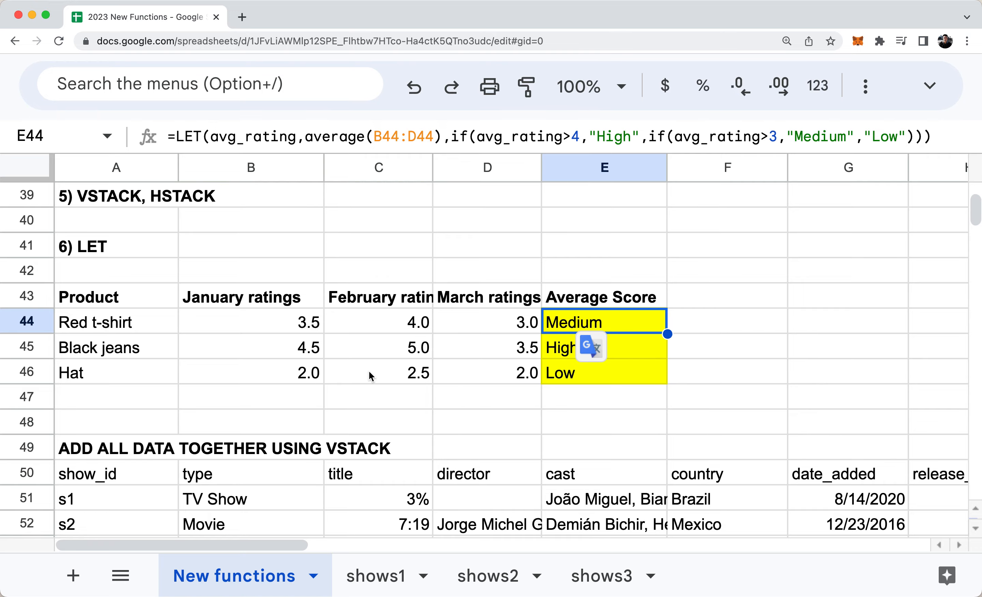
Return to the TOROW, TOCOL section and select the TOCOL output names in E4:E12.
{"action": "scroll", "coordinate": [369, 371], "scroll_direction": "down", "scroll_amount": 2}
{"action": "scroll", "coordinate": [369, 372], "scroll_direction": "up", "scroll_amount": 8}
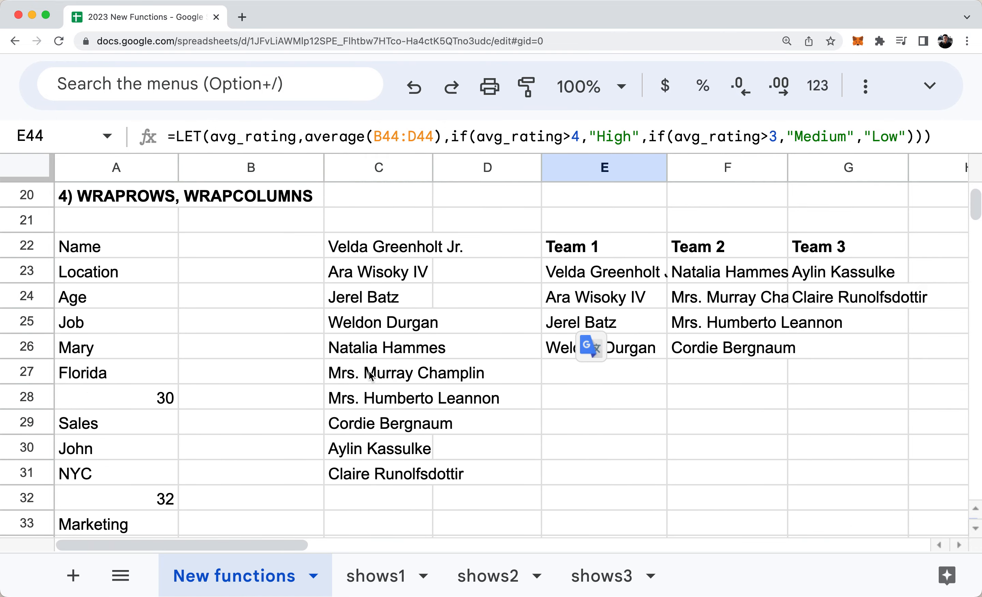
{"action": "scroll", "coordinate": [369, 371], "scroll_direction": "up", "scroll_amount": 6}
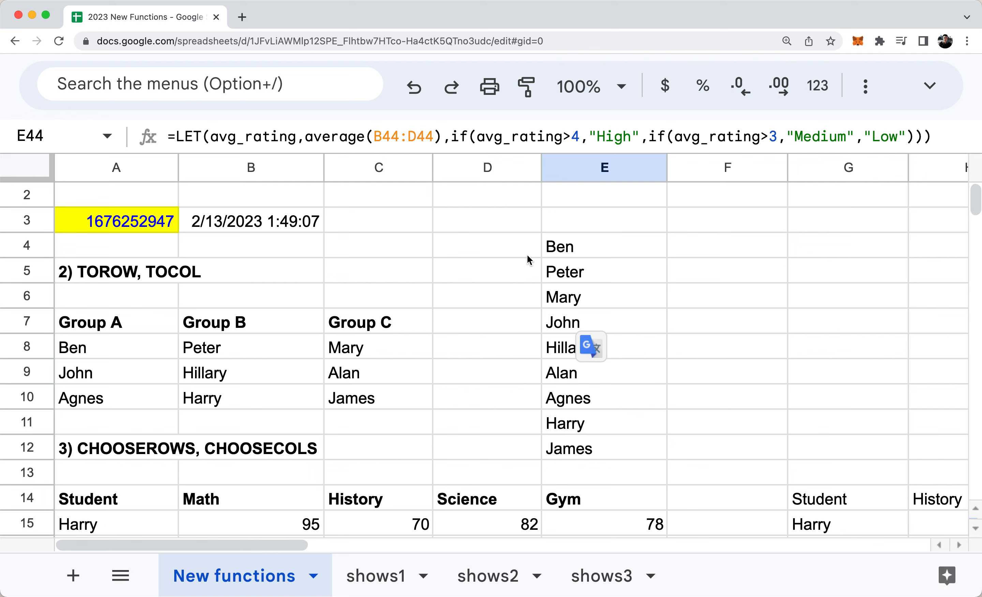
{"action": "left_click", "coordinate": [603, 276]}
{"action": "left_click", "coordinate": [621, 249]}
{"action": "left_click_drag", "start_coordinate": [621, 249], "coordinate": [611, 450]}
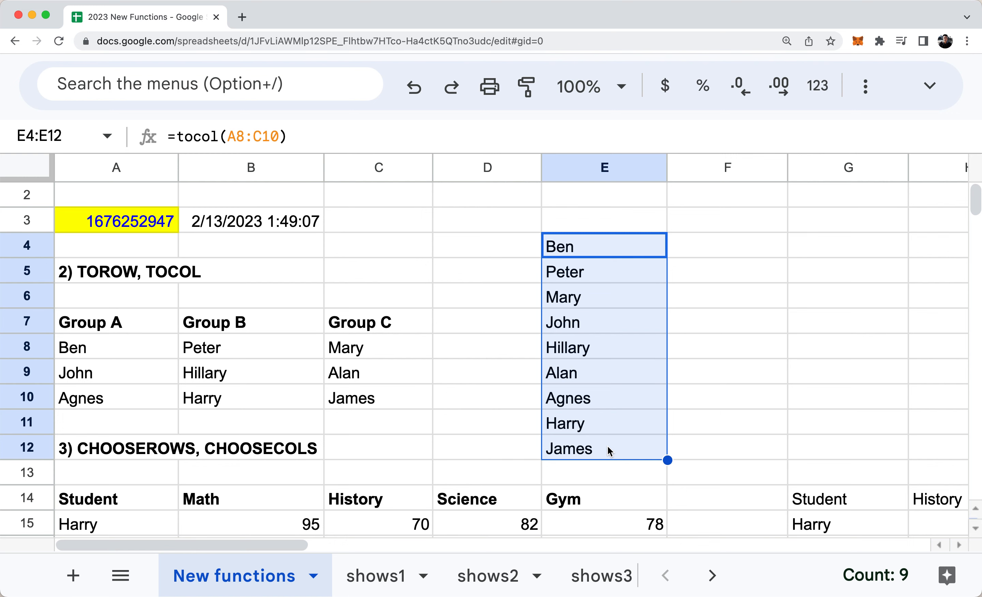